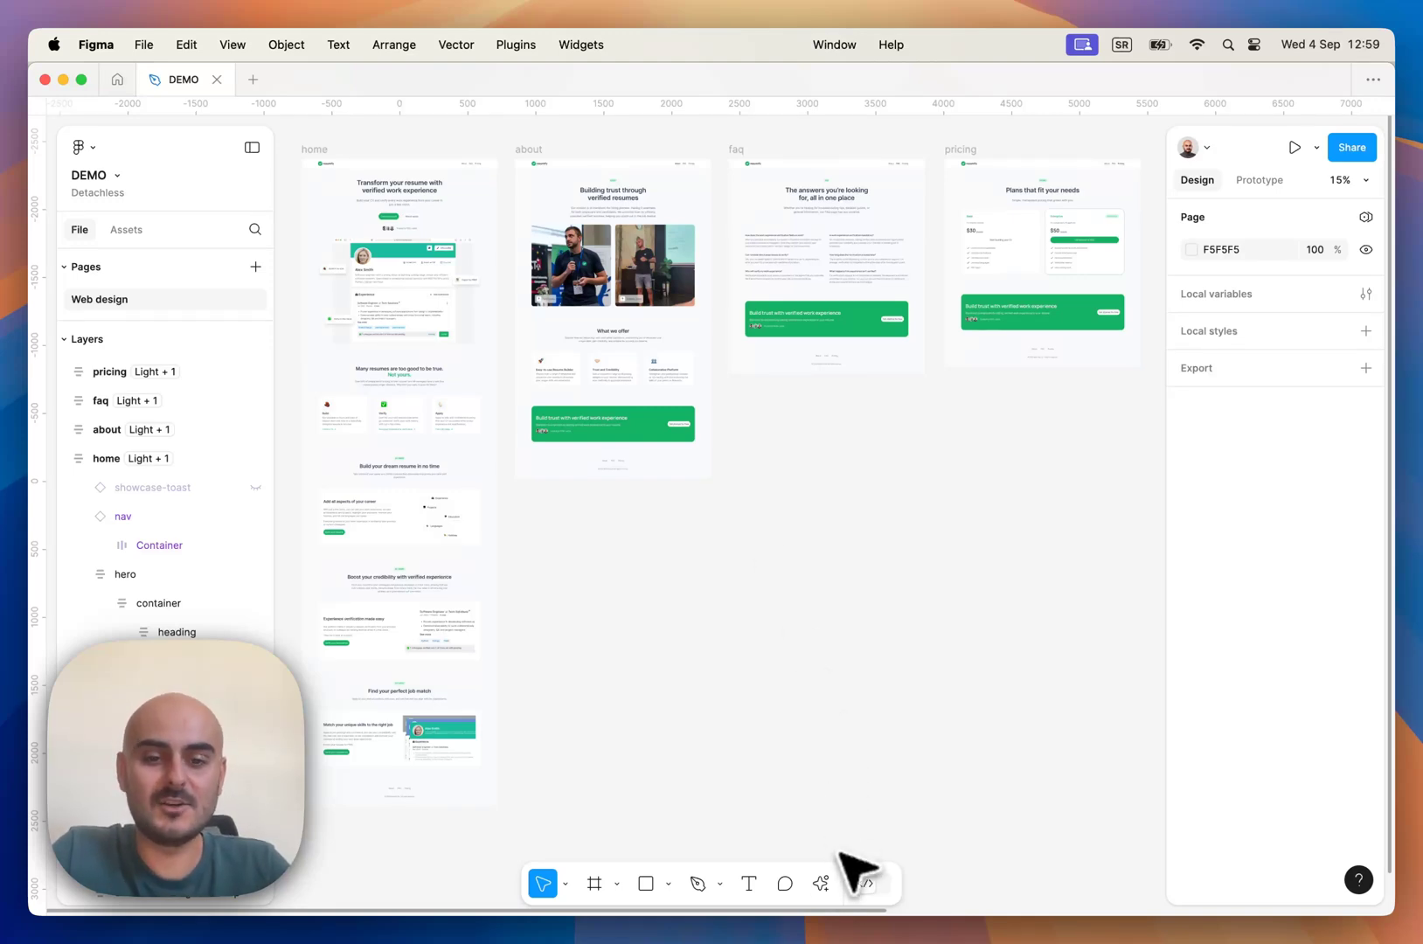
- Find and run the Detachless plugin from Plugins & widgets, then choose Continue with Figma
click(831, 884)
click(693, 590)
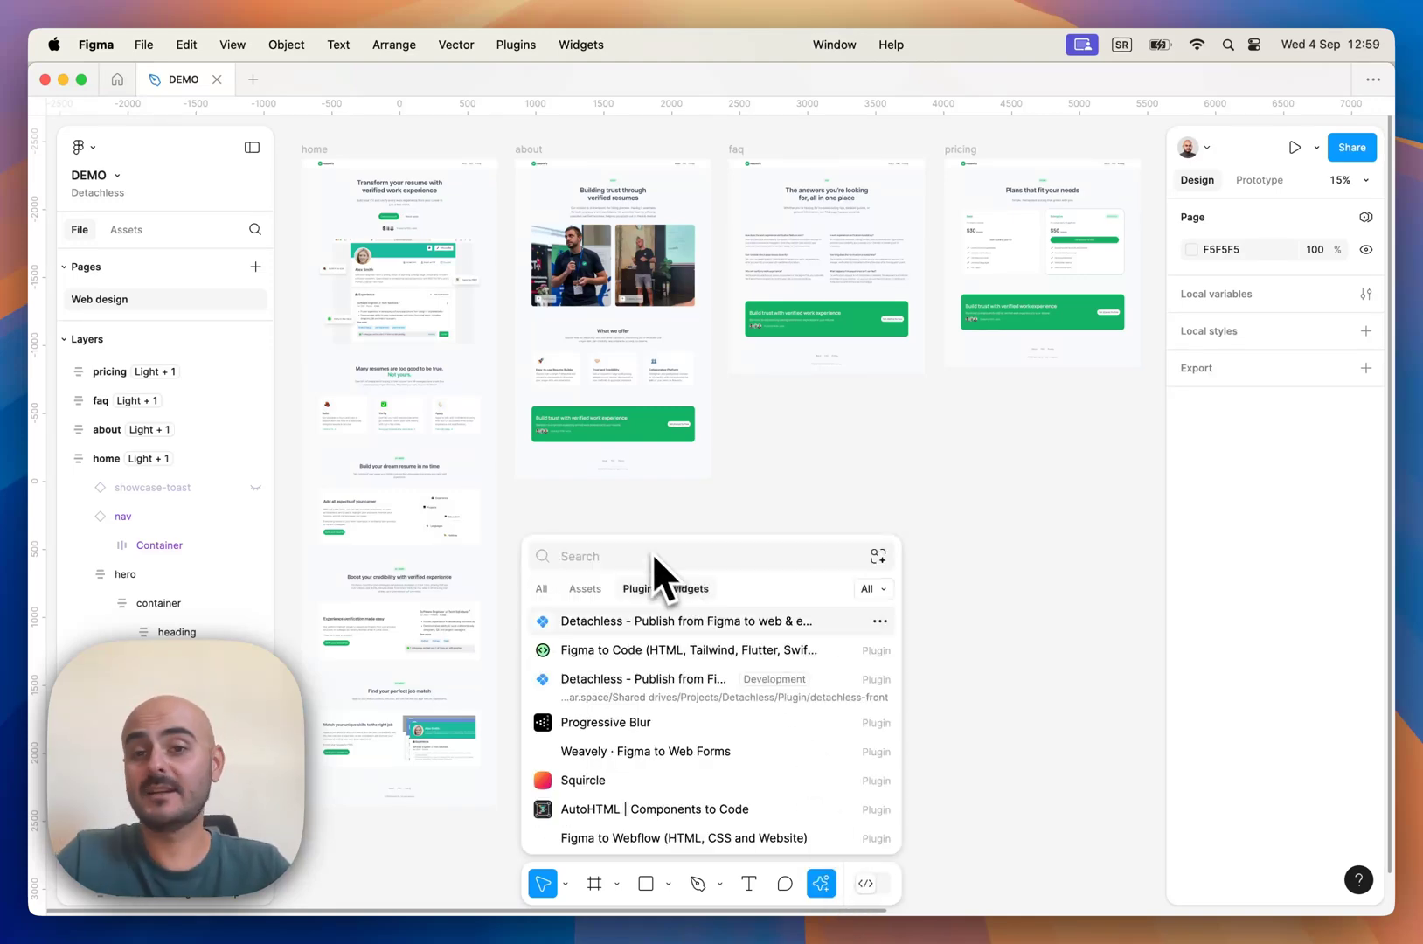
text(detachless)
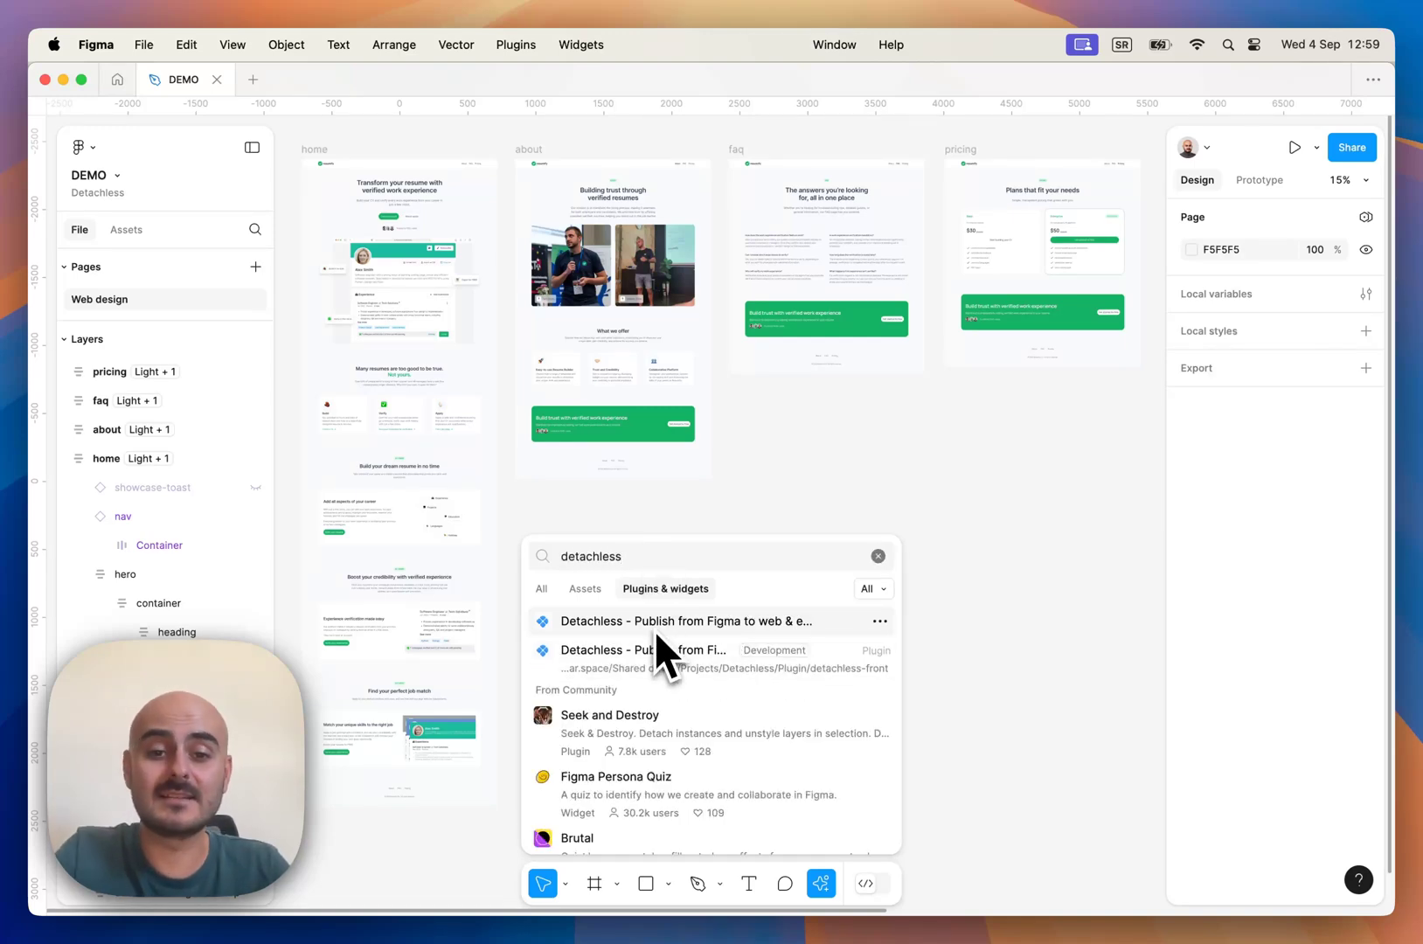
click(654, 631)
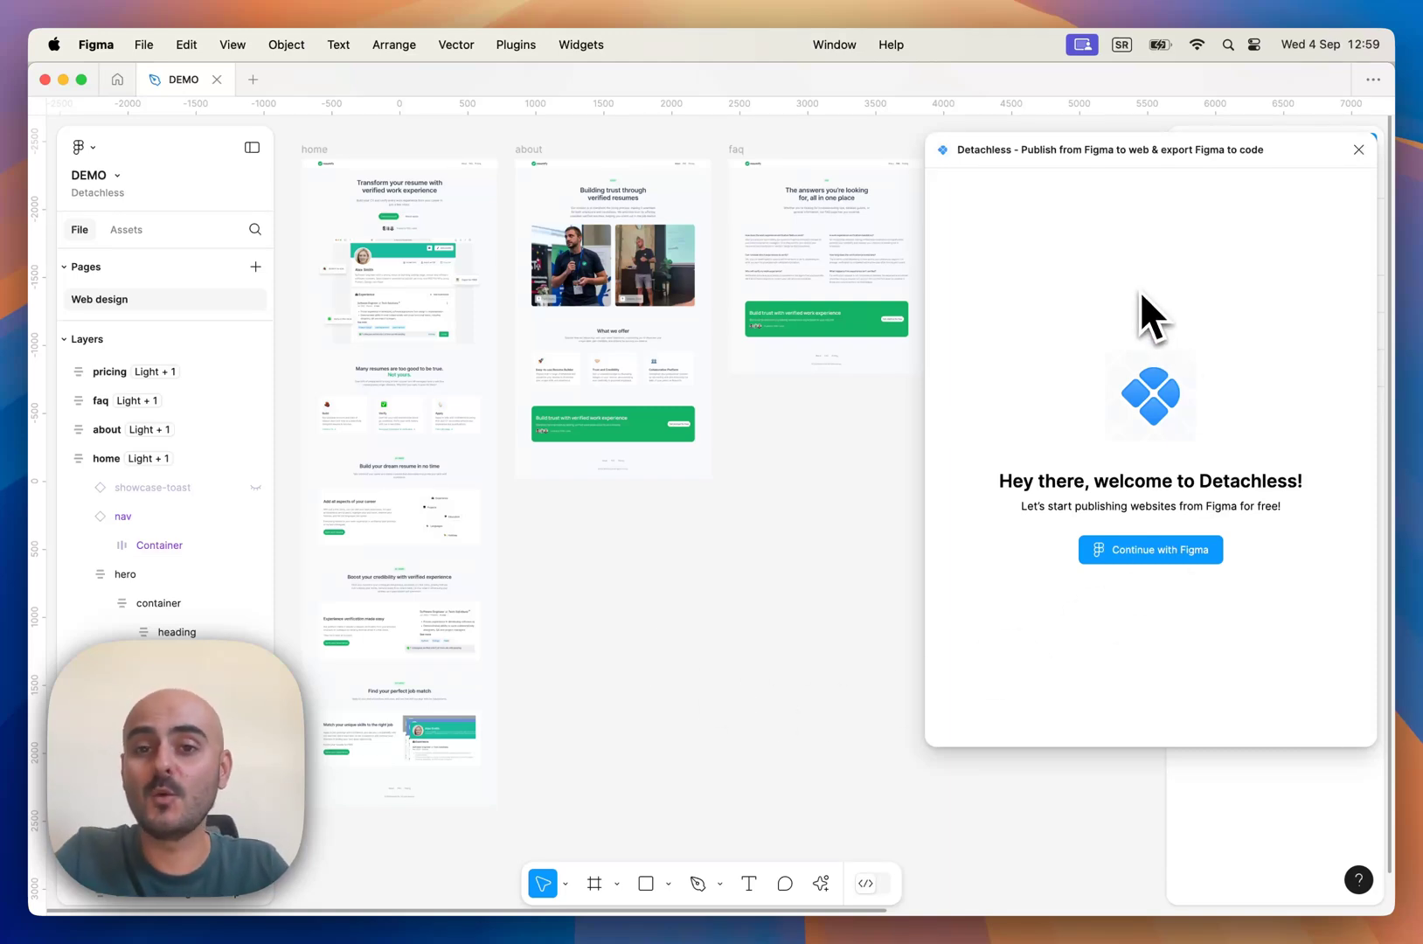
click(1157, 549)
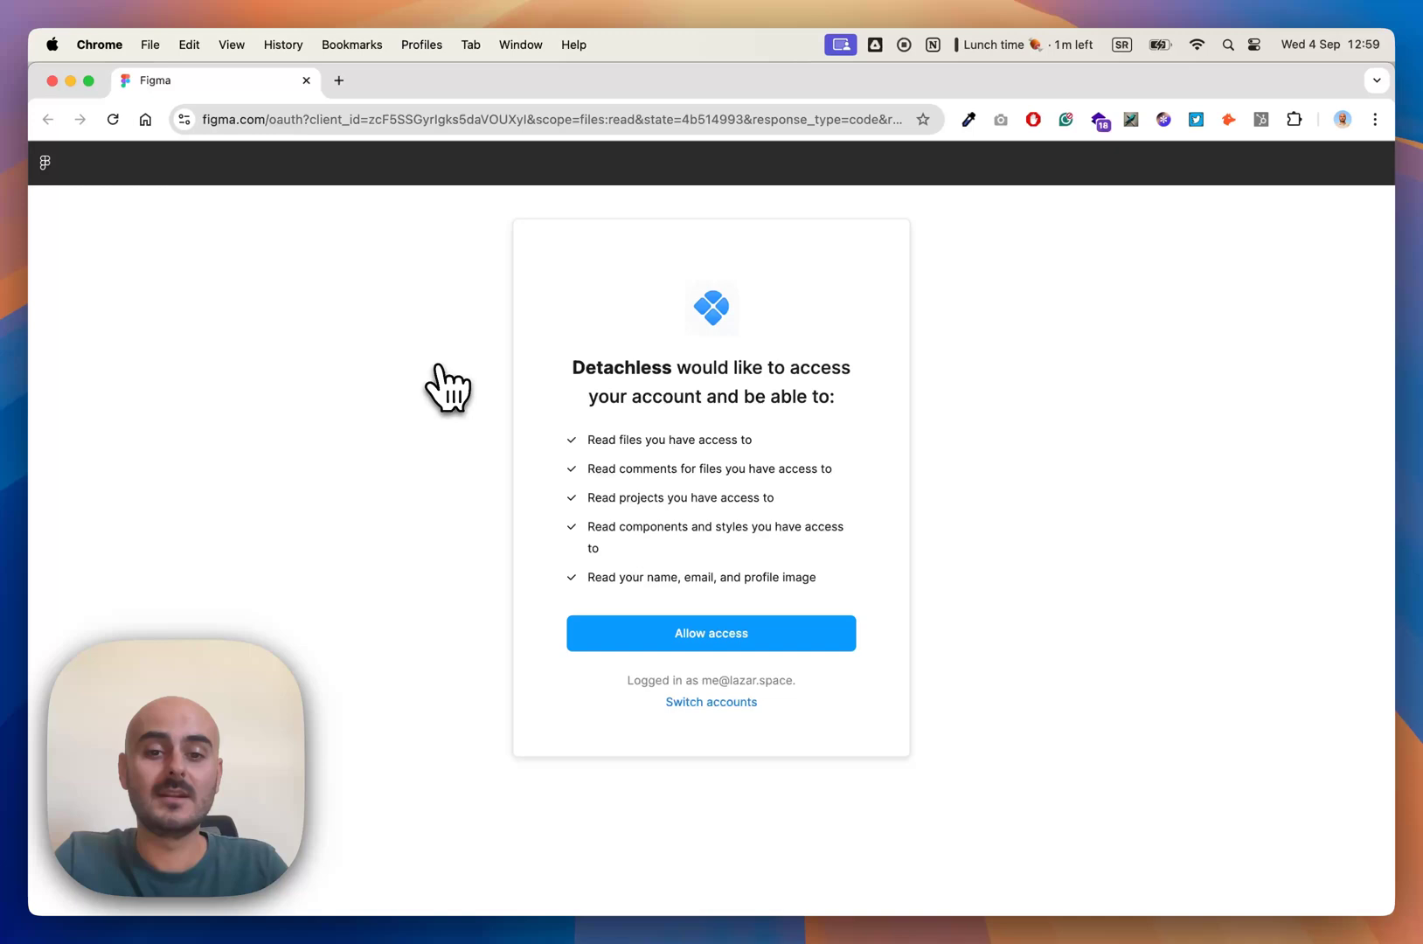
- Switch to the other Figma account and allow Detachless access to its files
click(733, 711)
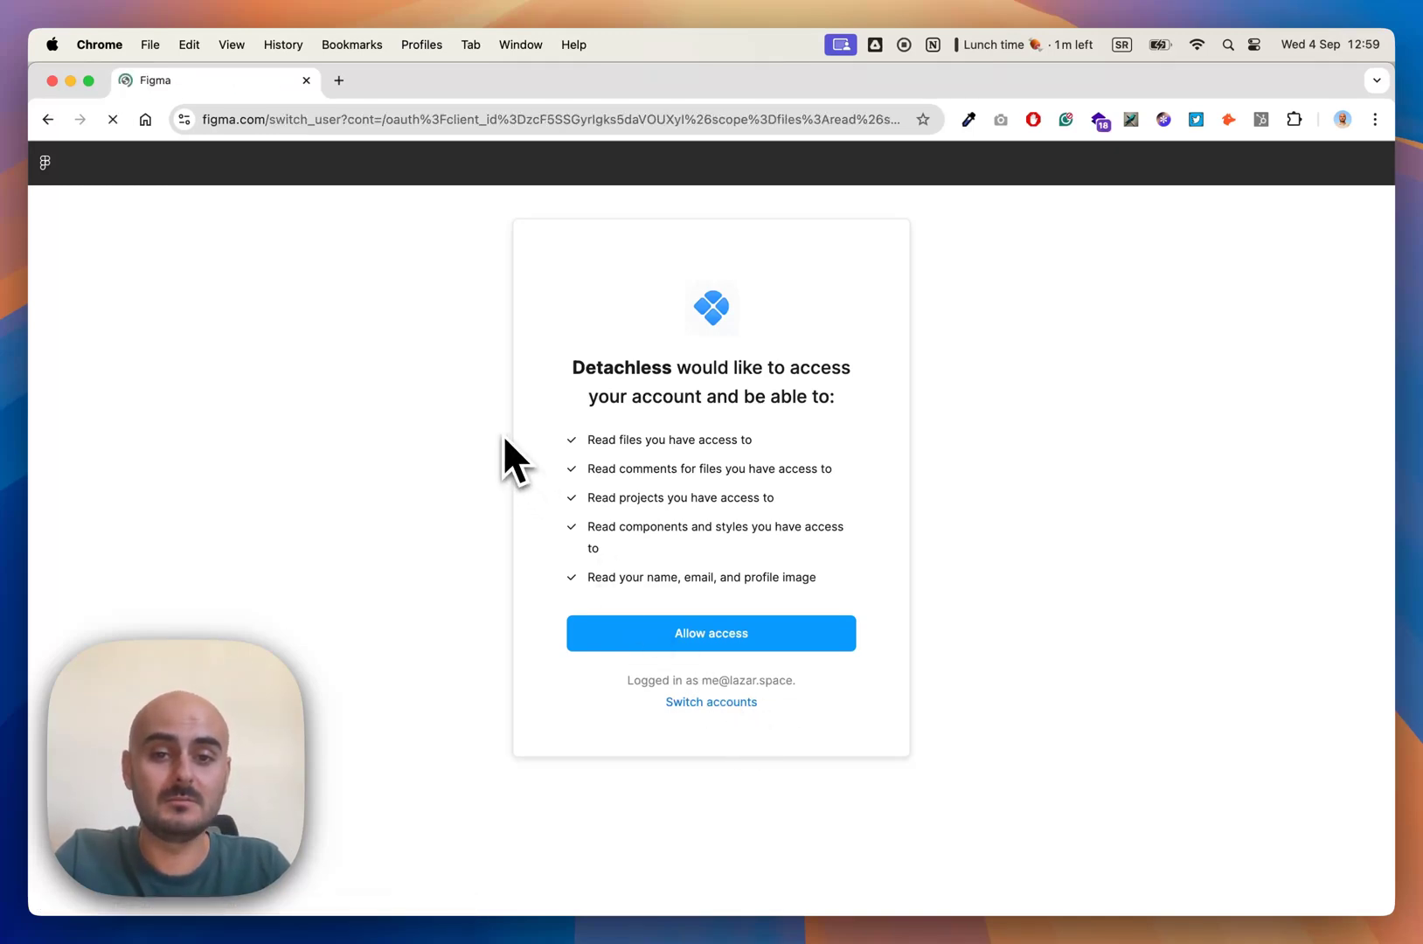
click(725, 589)
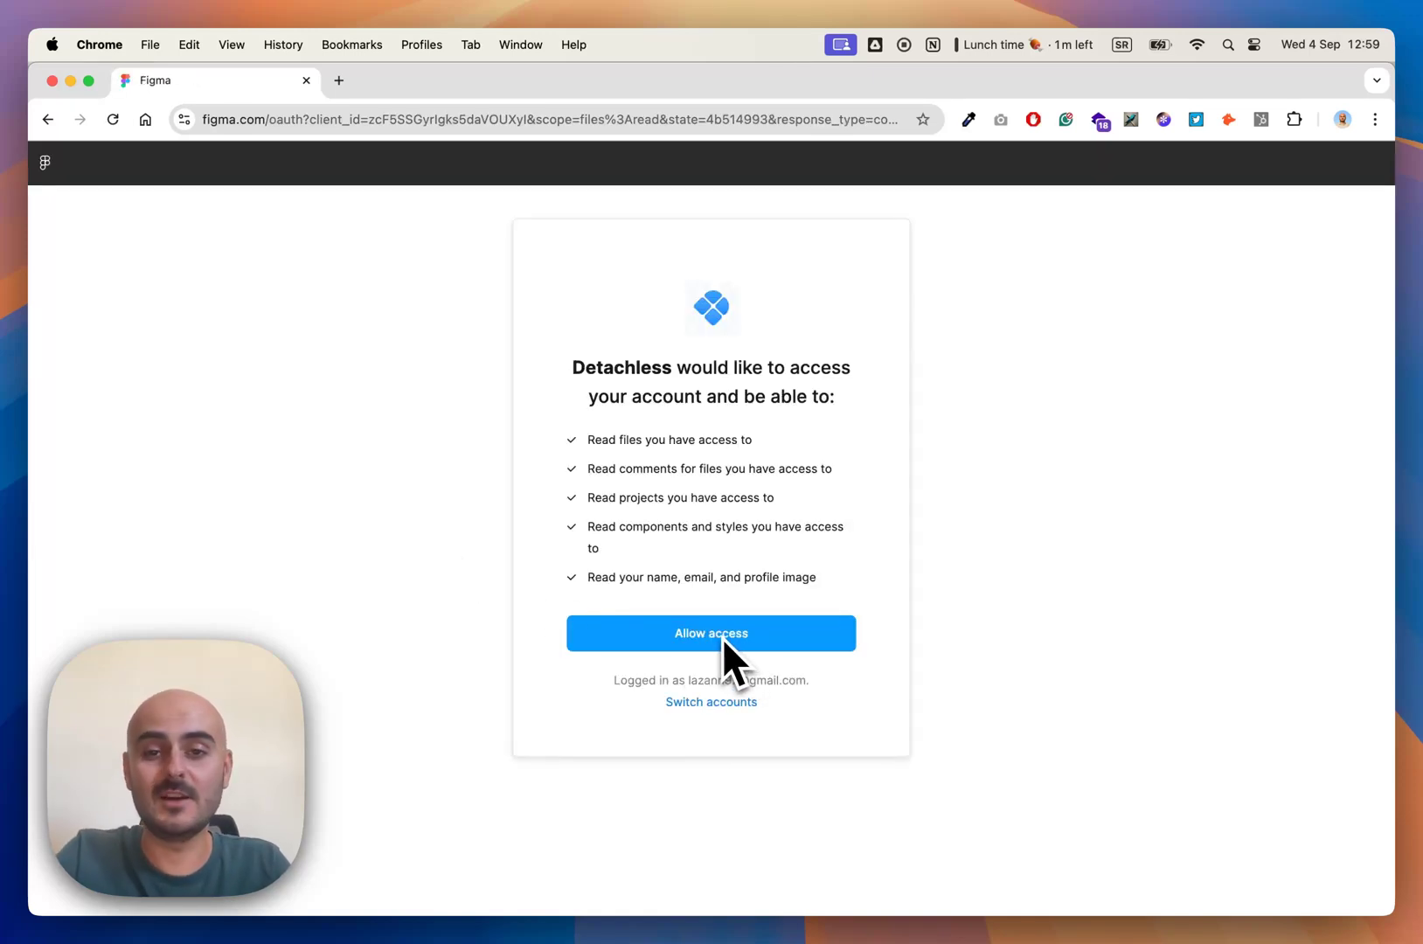
click(721, 637)
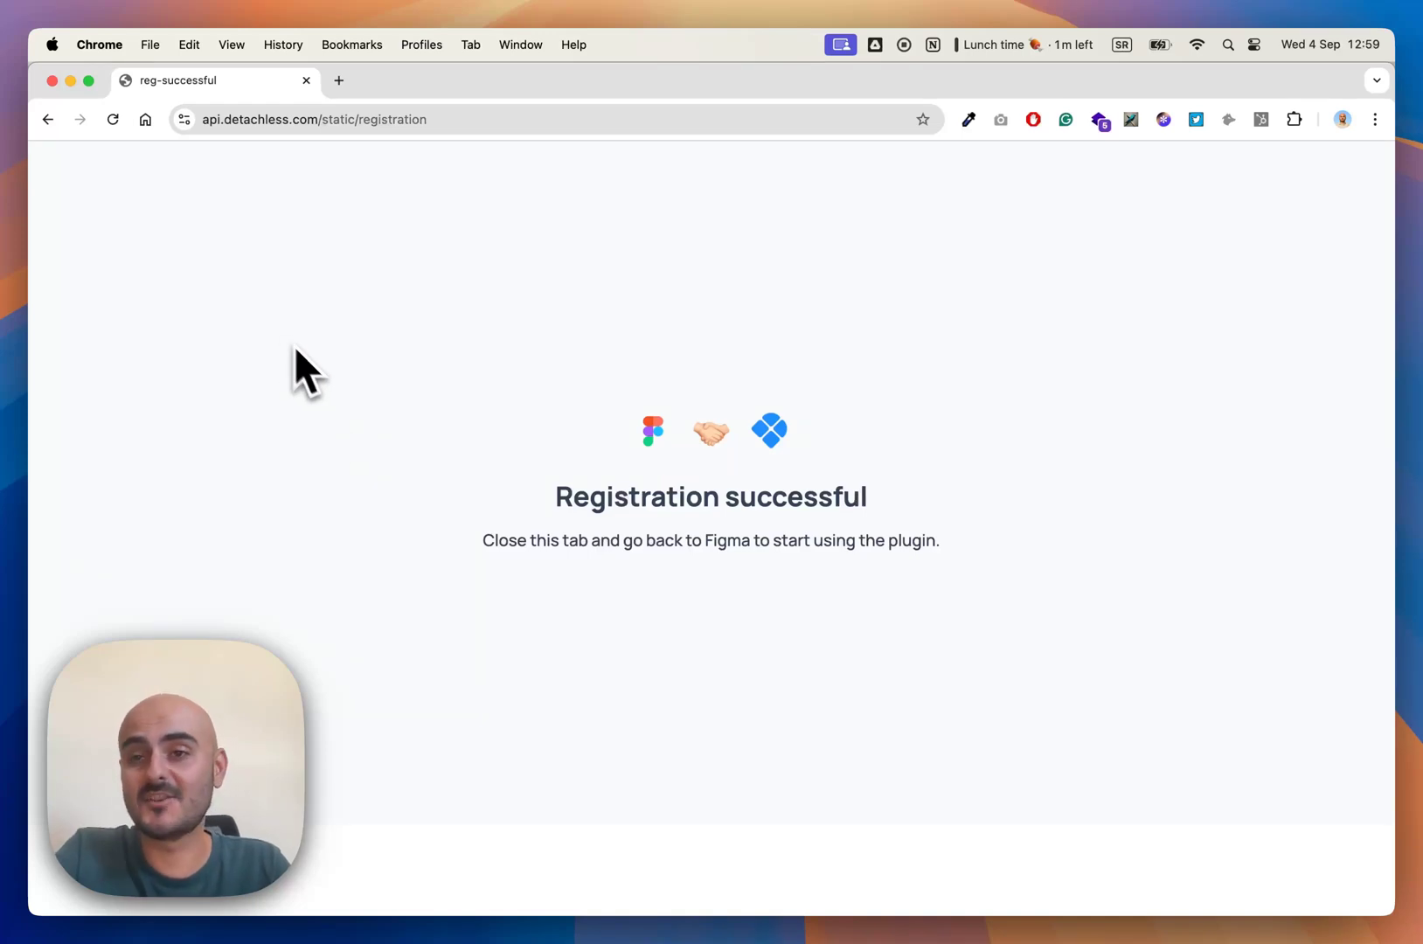
- Close Chrome and create the new Detachless project untitled-project-b5149937 in Figma
click(51, 81)
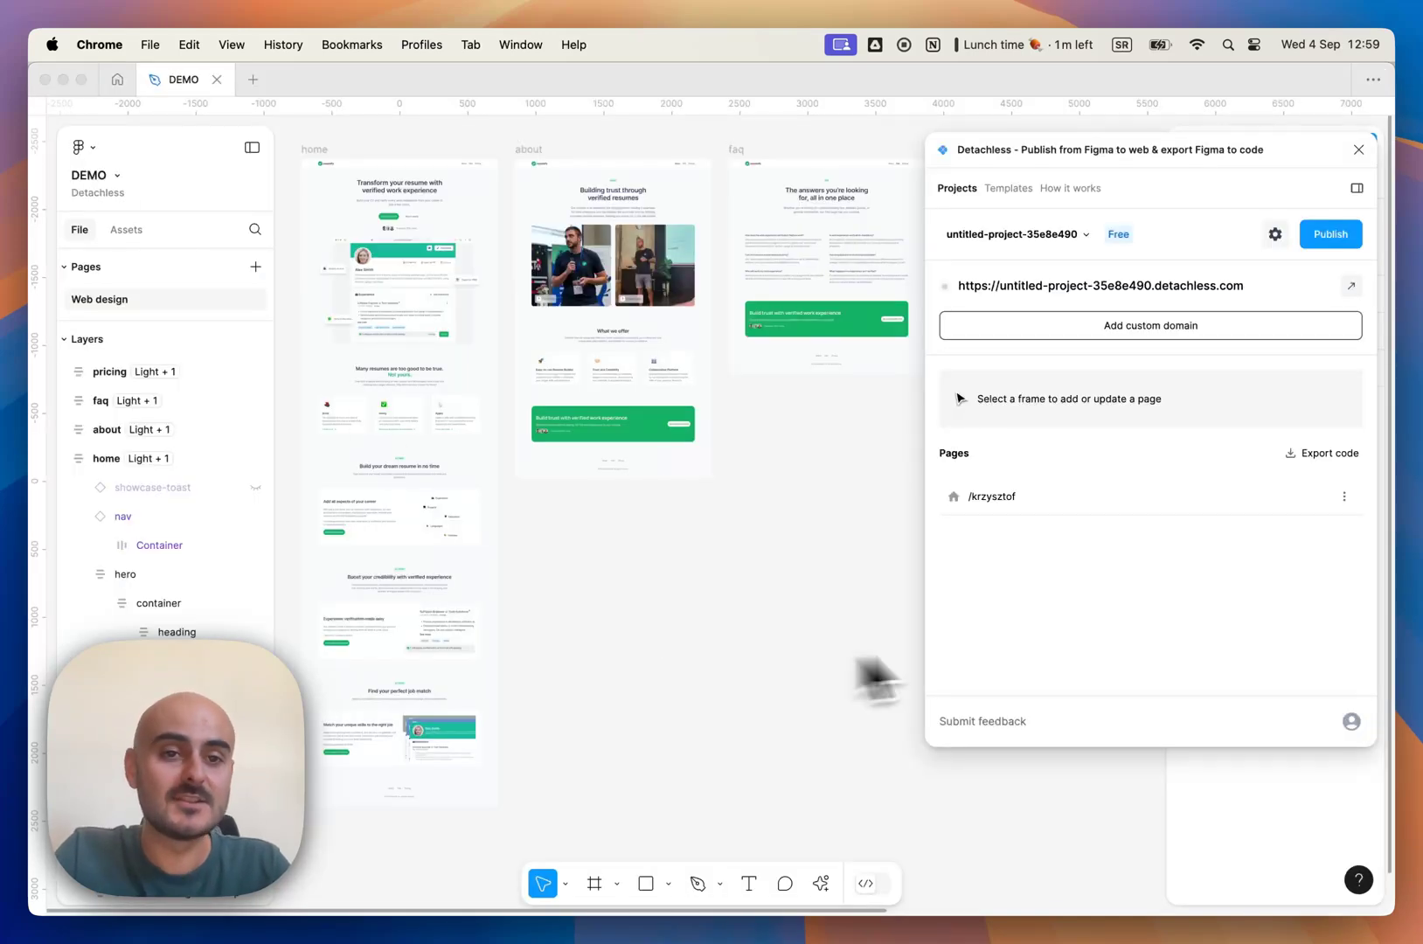
click(1001, 239)
click(1016, 238)
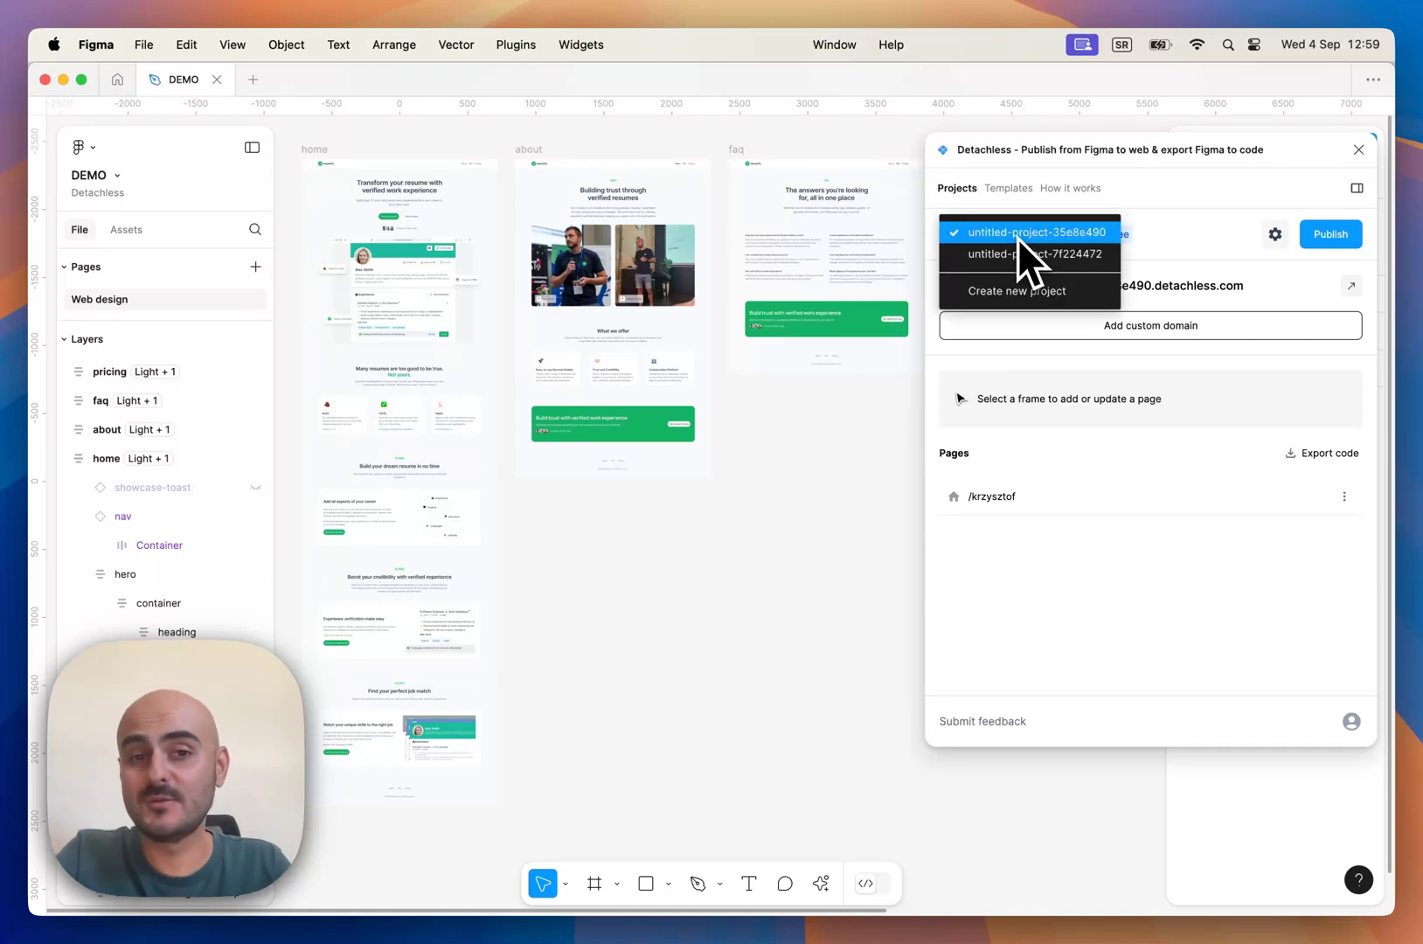
click(1022, 291)
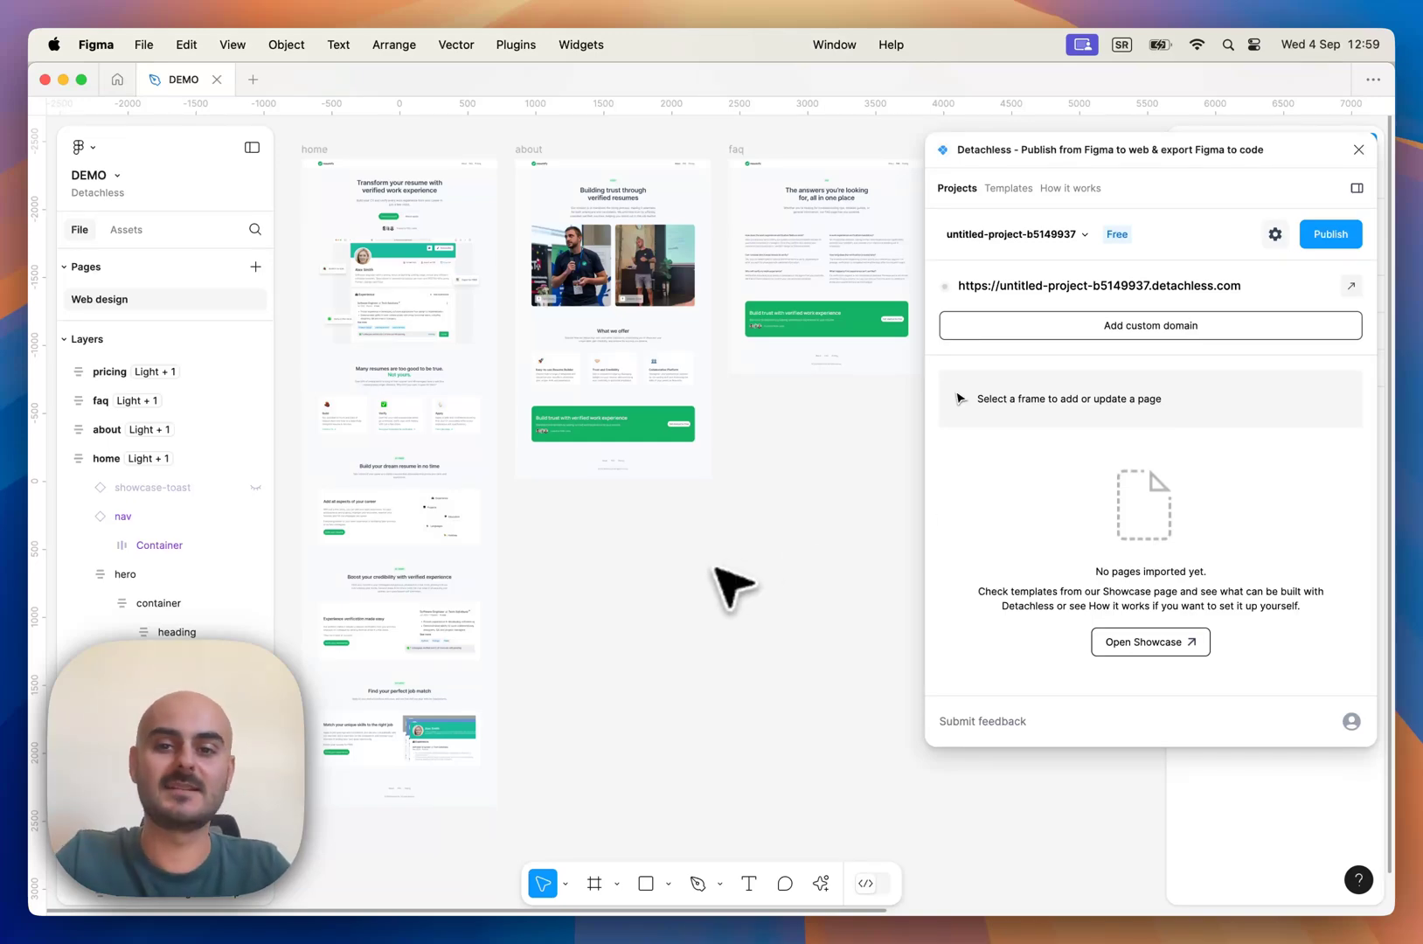
- Zoom to the home frame, import it as a Detachless page, and publish the site with /home
drag(666, 566, 787, 642)
scroll(540, 271, up, 5)
scroll(547, 188, up, 2)
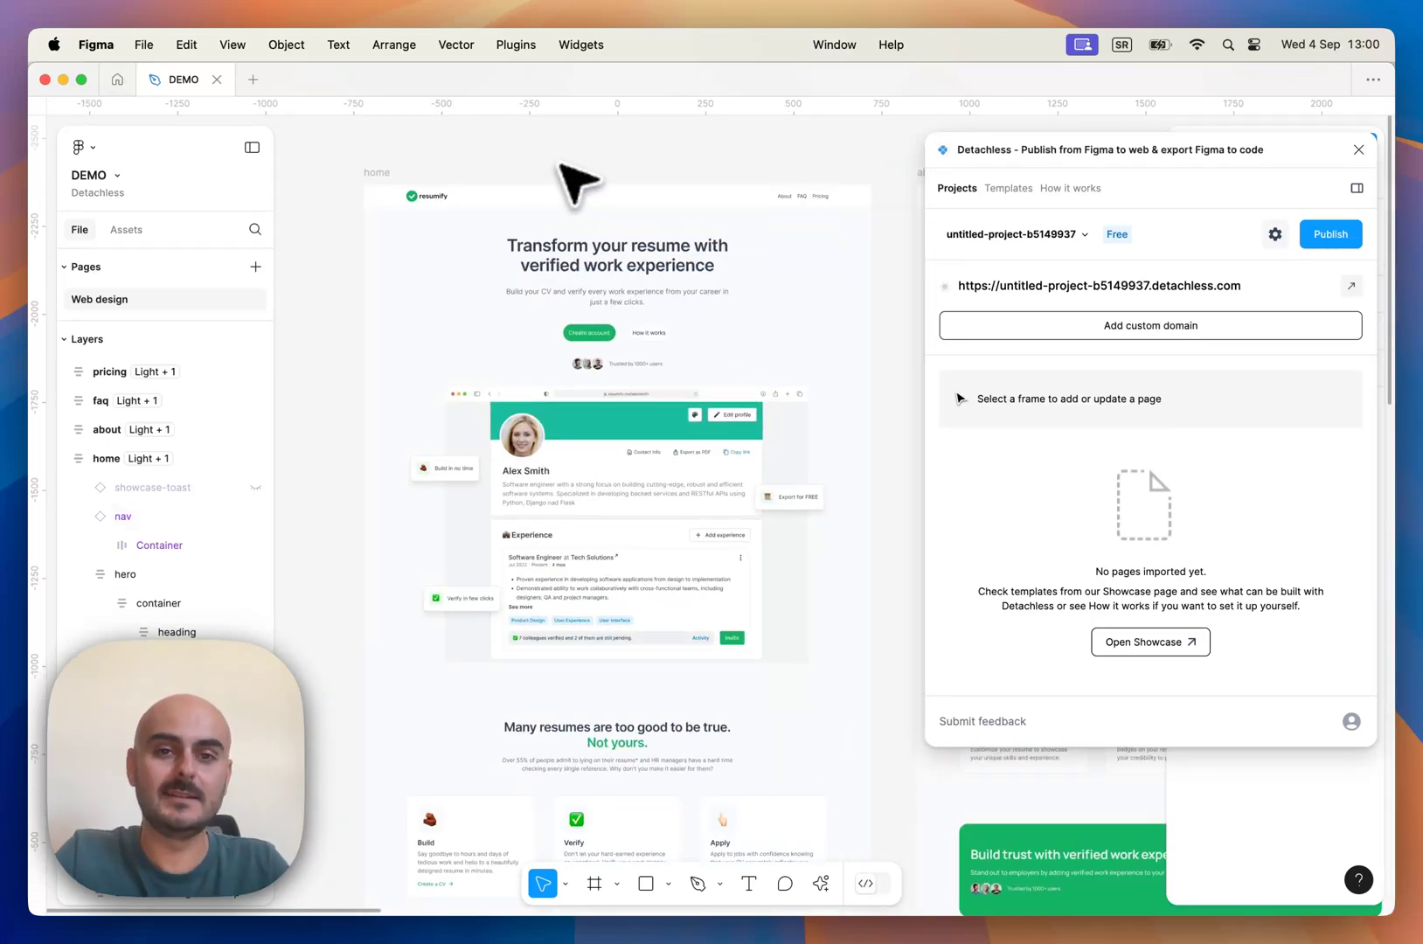
drag(603, 174, 565, 127)
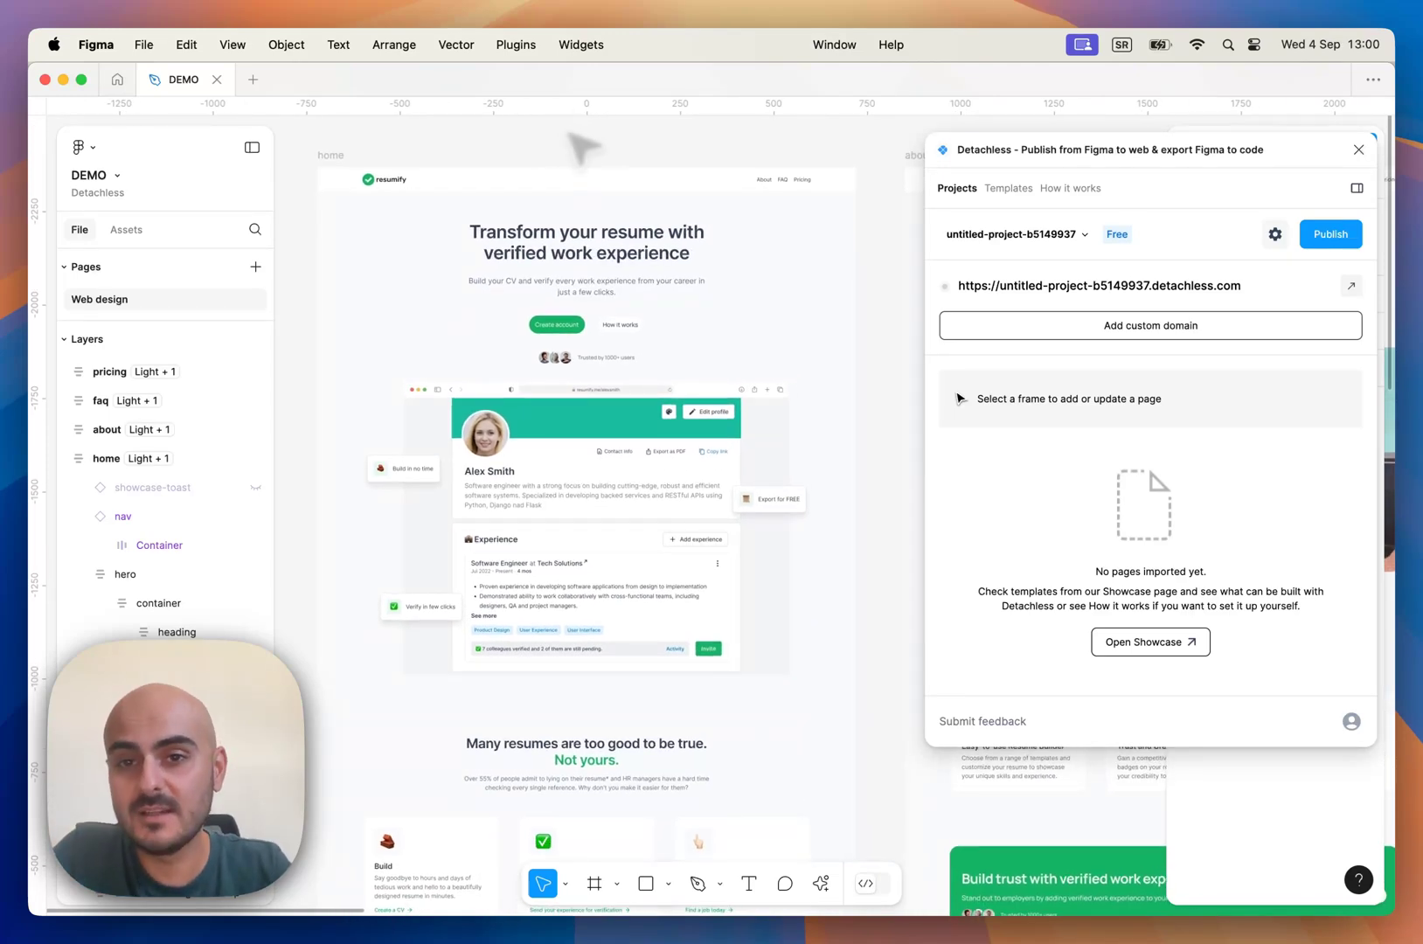
click(337, 152)
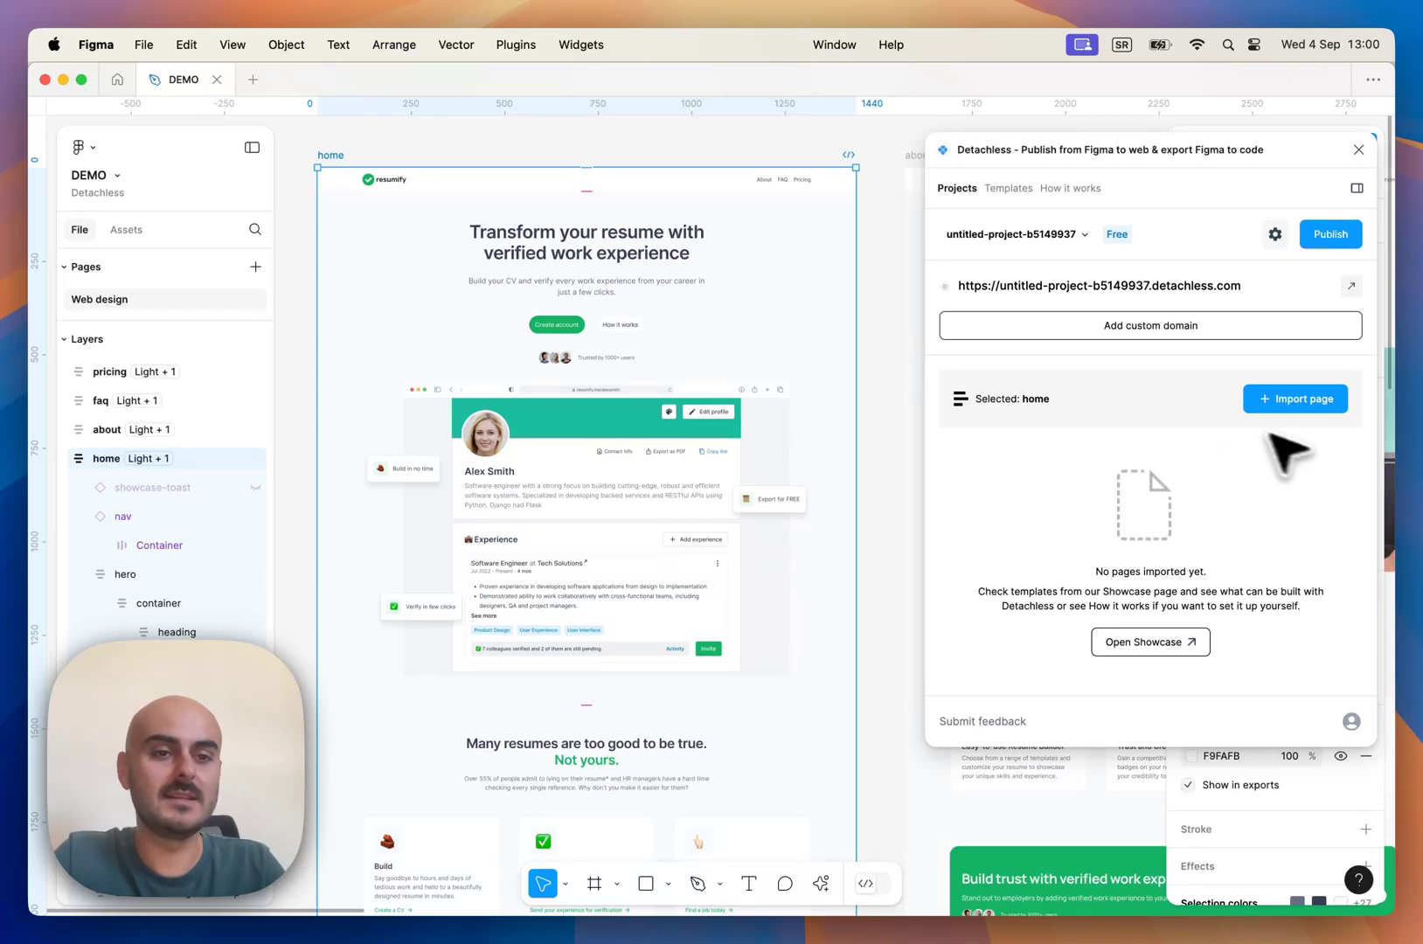
click(1291, 400)
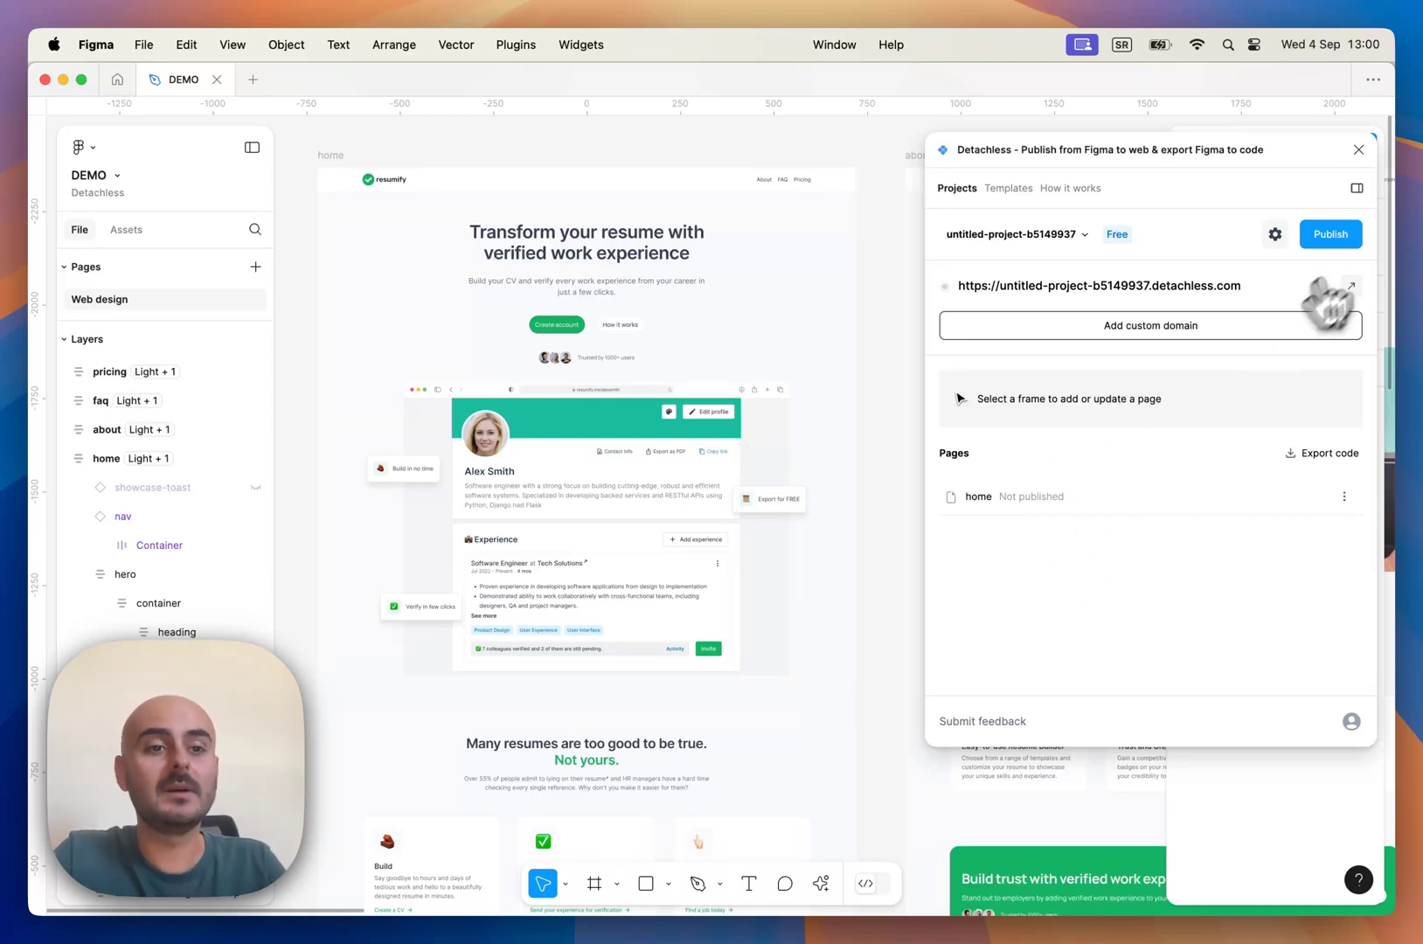
click(1348, 240)
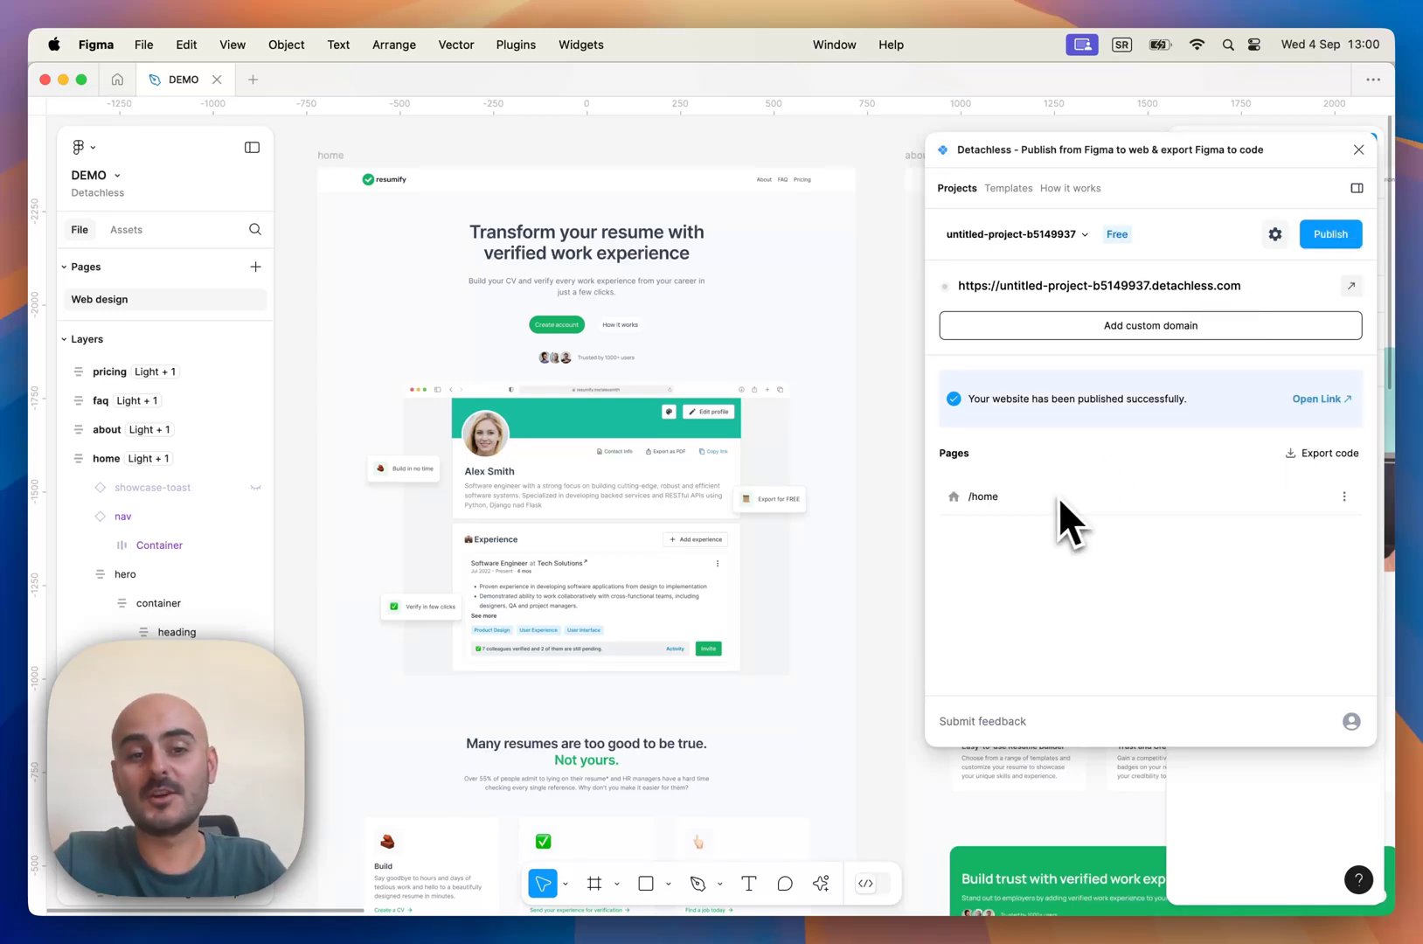
click(1343, 496)
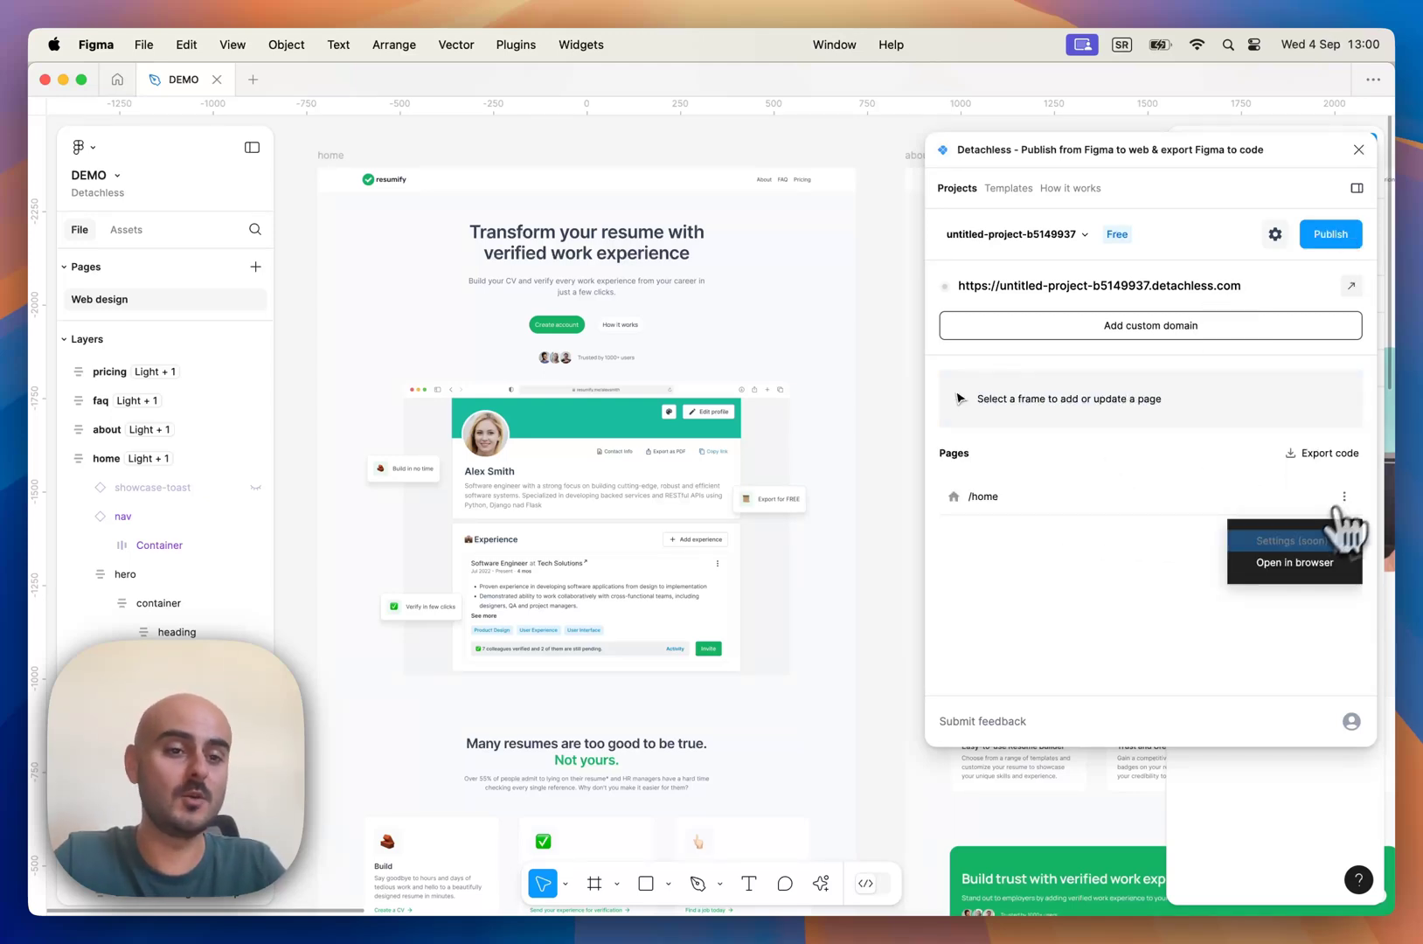
- Open the published /home page in Chrome and scroll through it at full width
click(1307, 562)
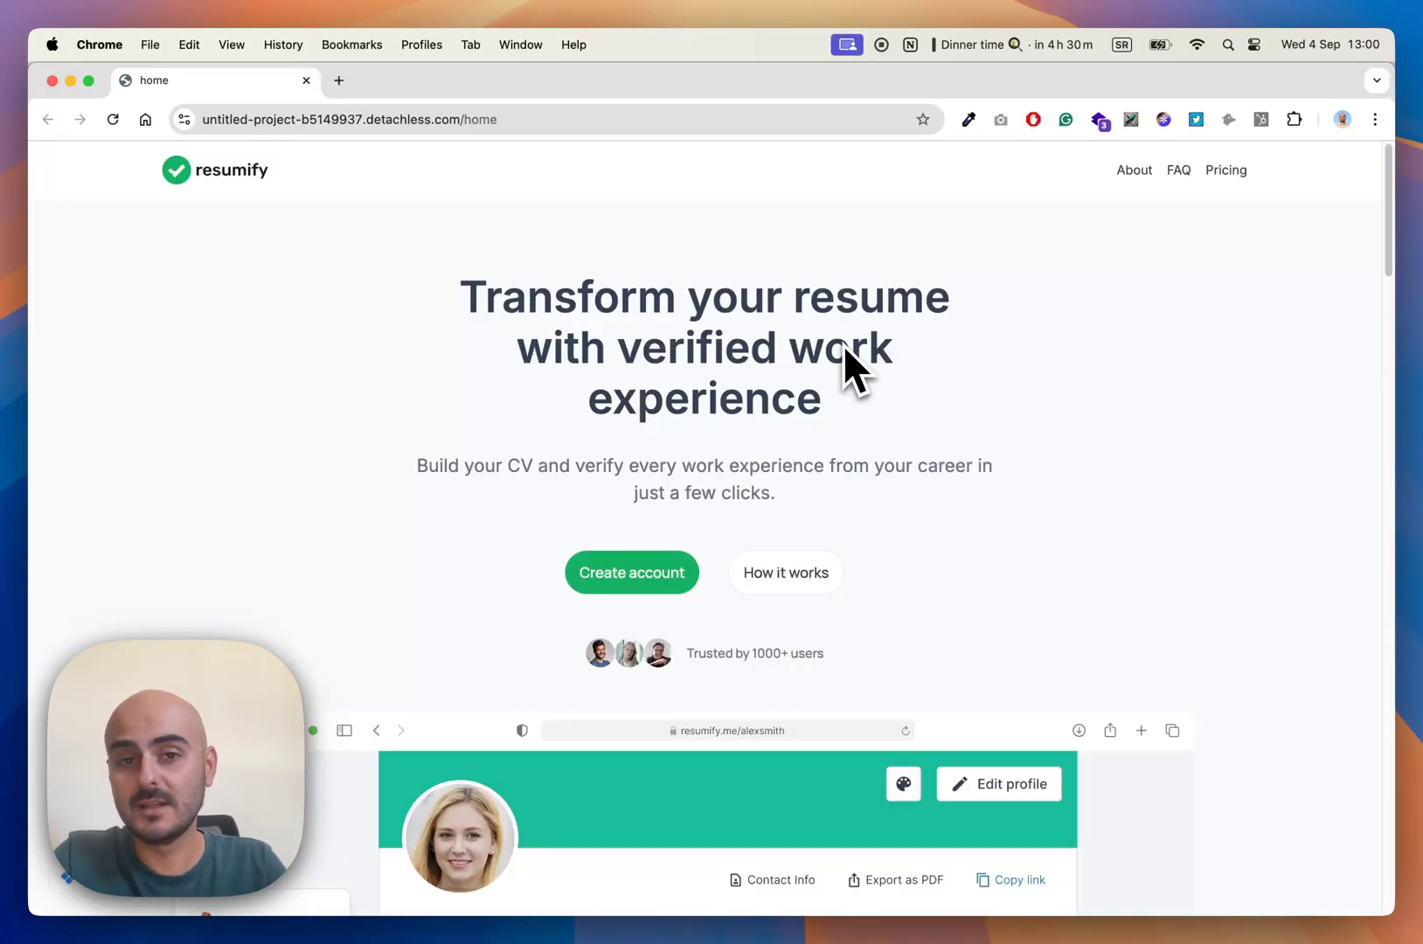
scroll(228, 371, down, 5)
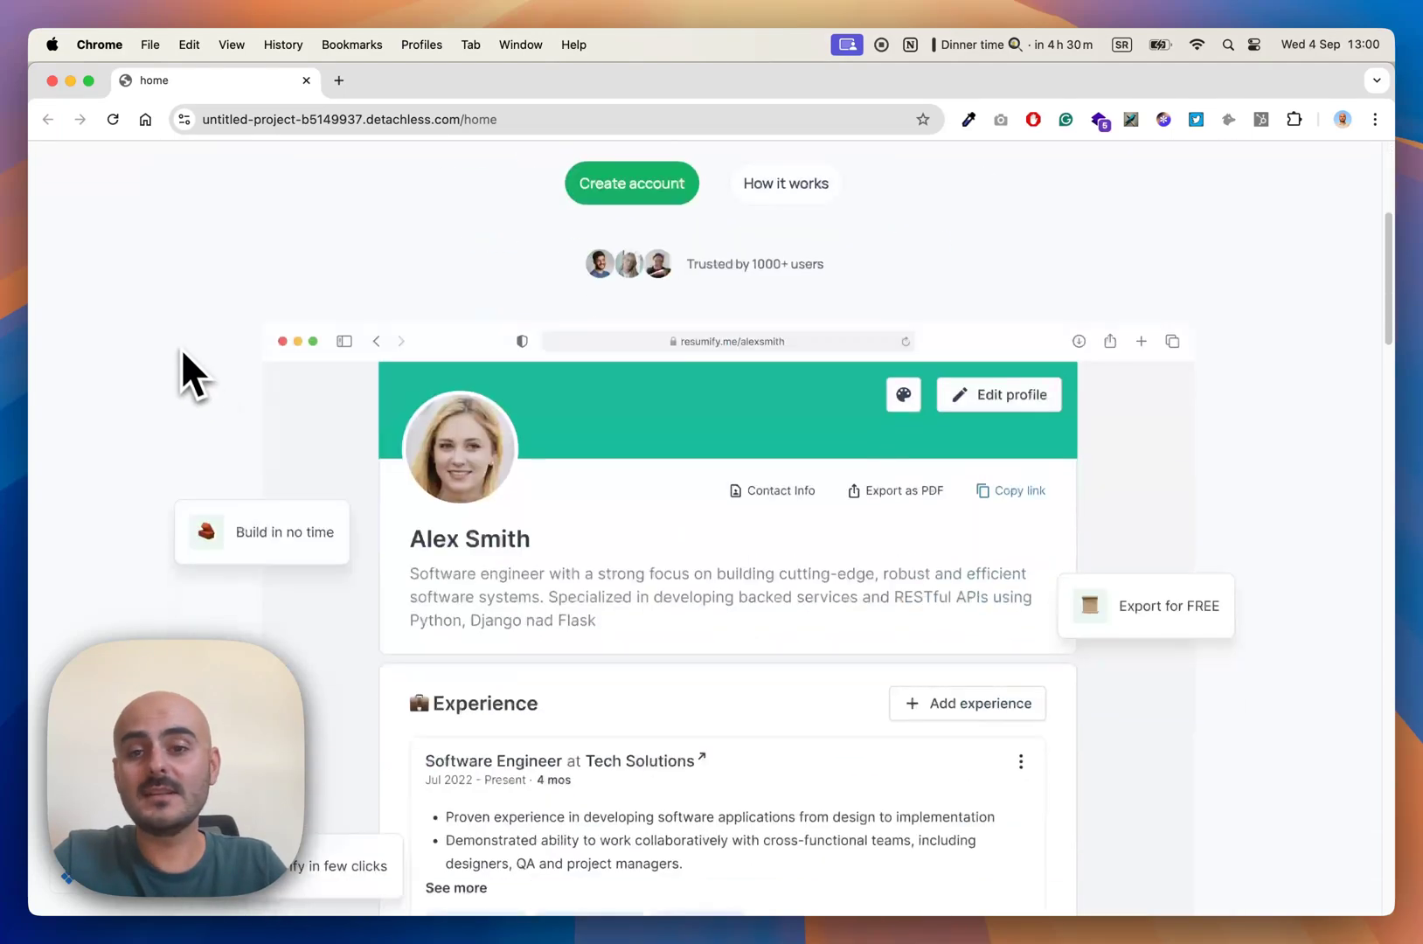
scroll(163, 348, down, 9)
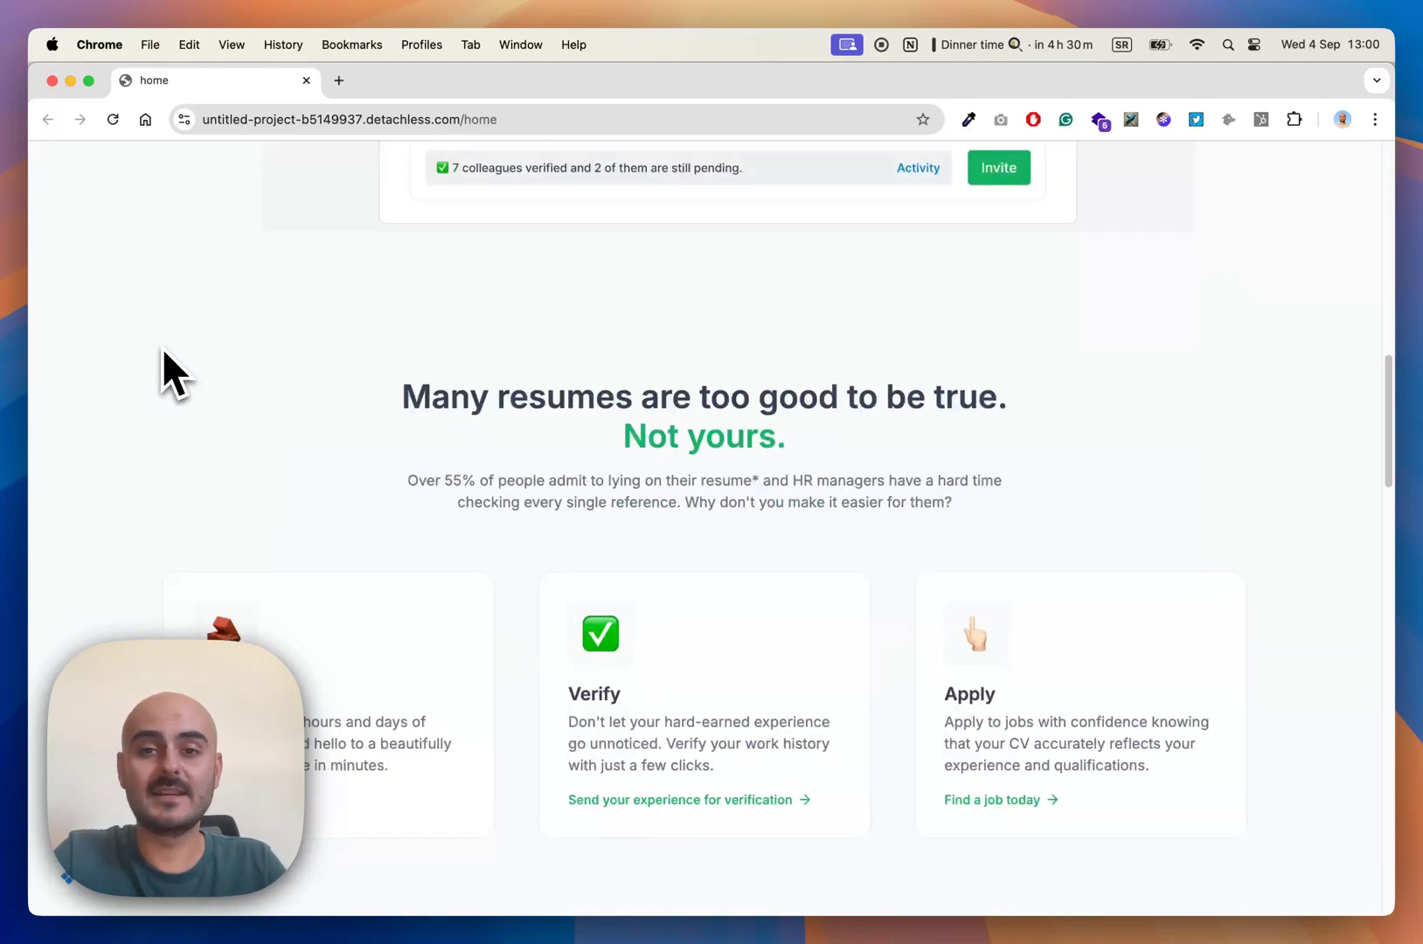
scroll(162, 349, down, 20)
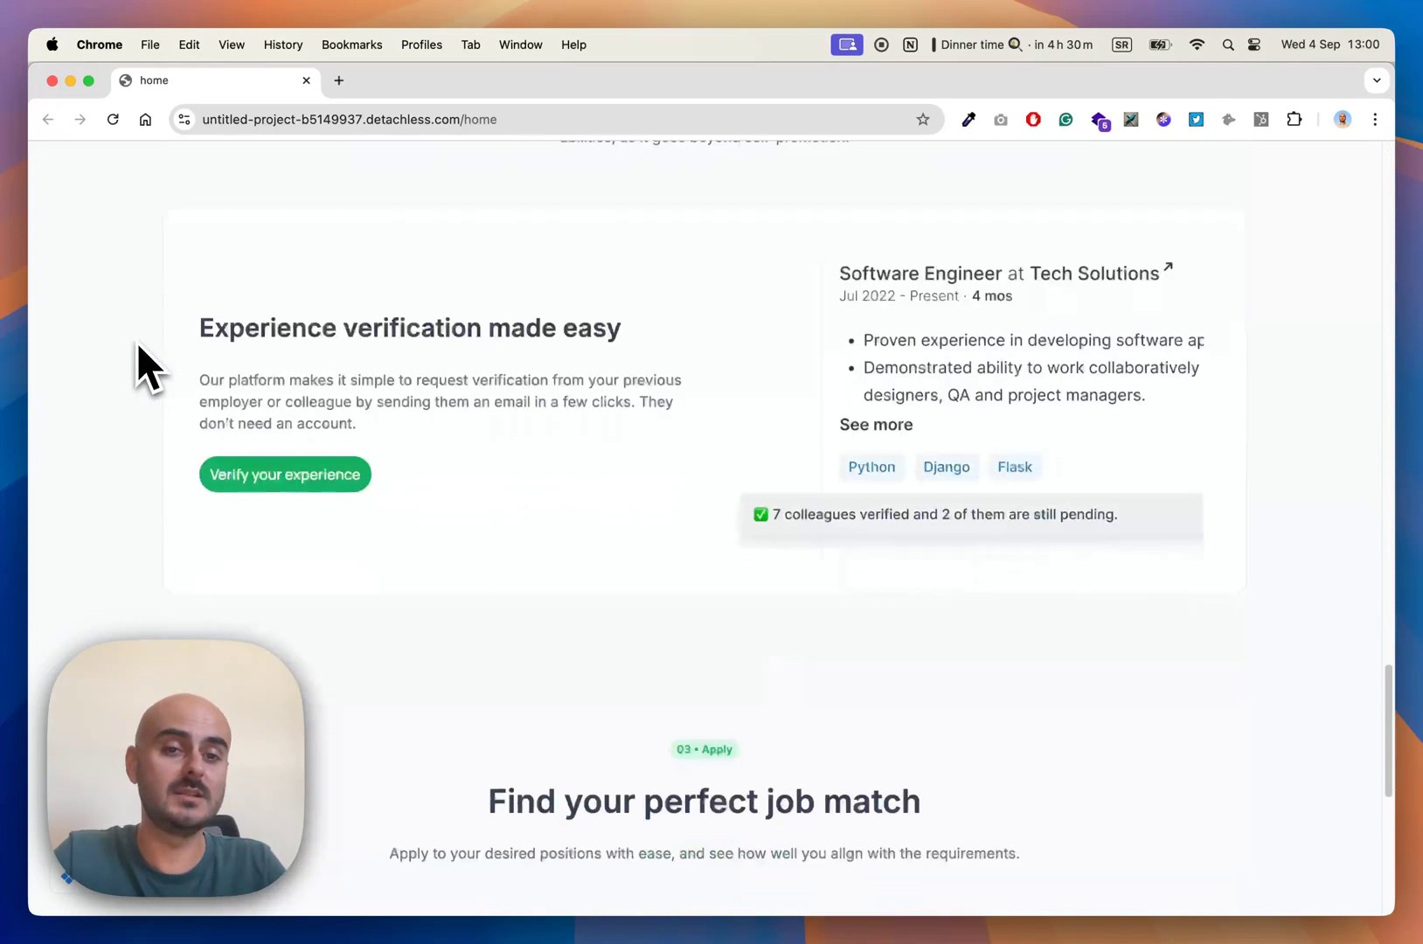
scroll(138, 343, down, 8)
key(super+Up)
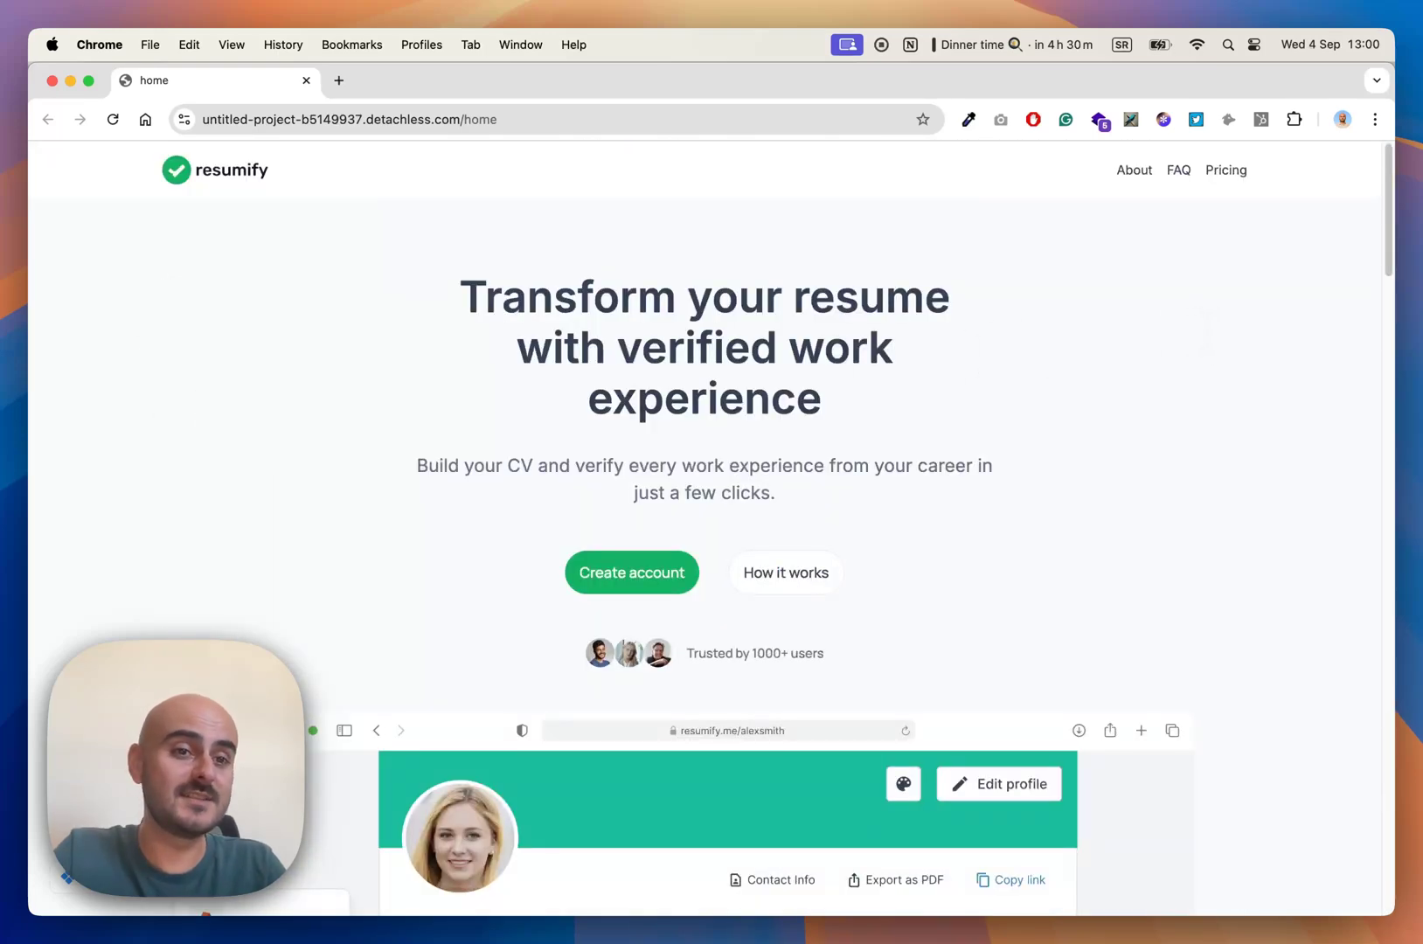
- Check the page at a narrow mobile-sized window width, then restore the window to full size
drag(1393, 358, 248, 285)
scroll(249, 280, down, 10)
scroll(234, 279, down, 15)
scroll(234, 278, down, 15)
scroll(234, 278, down, 15)
scroll(254, 385, up, 20)
key(ctrl+alt+Return)
- Change the home frame's hero heading text to 'Update v2'
key(super+Tab)
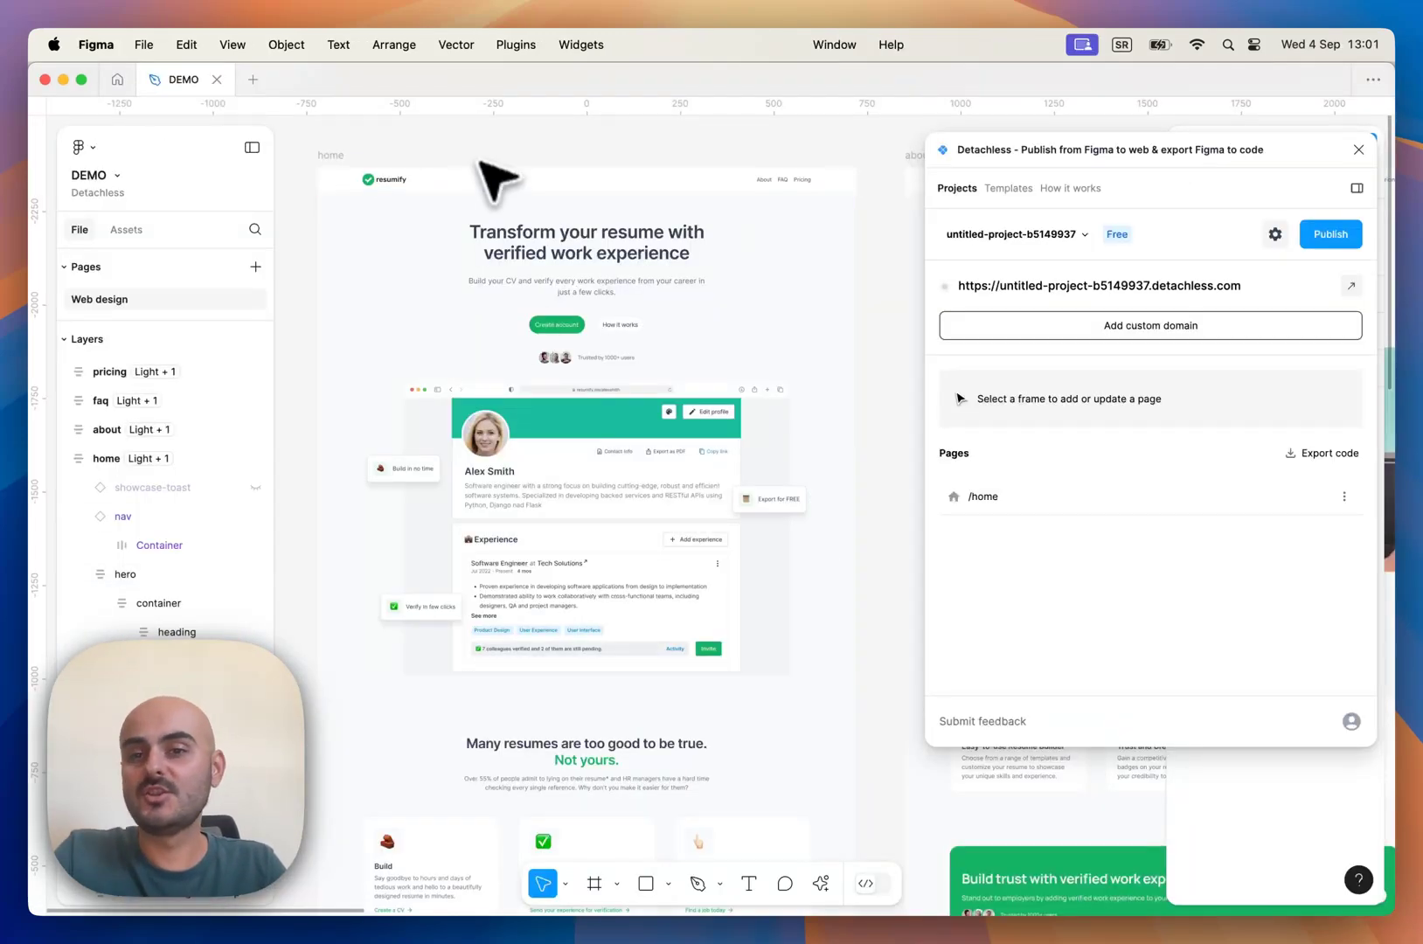
scroll(492, 167, up, 2)
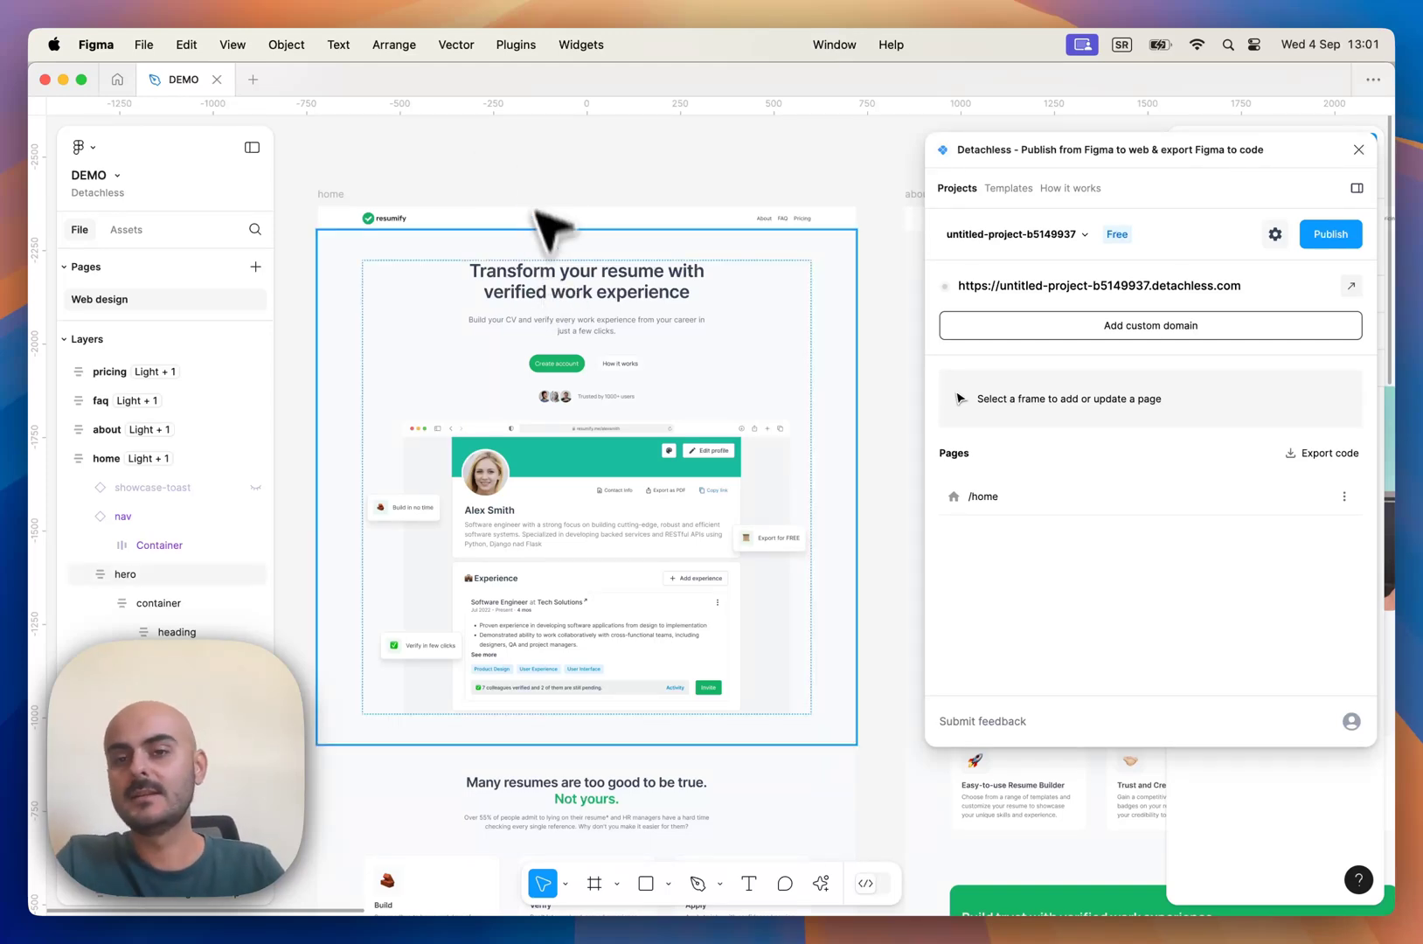
double_click(545, 282)
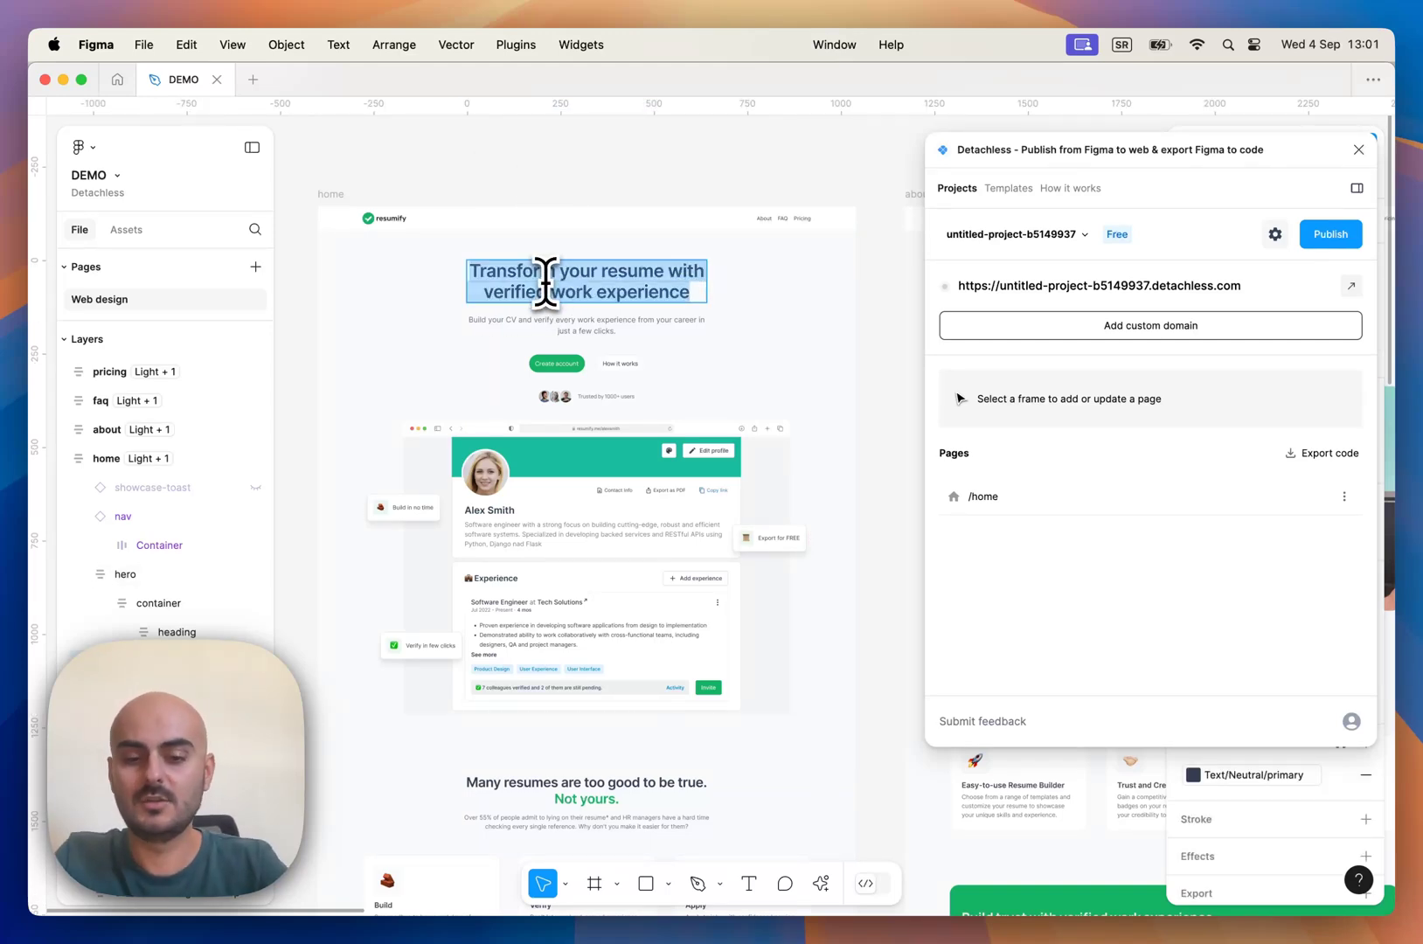
text(Update)
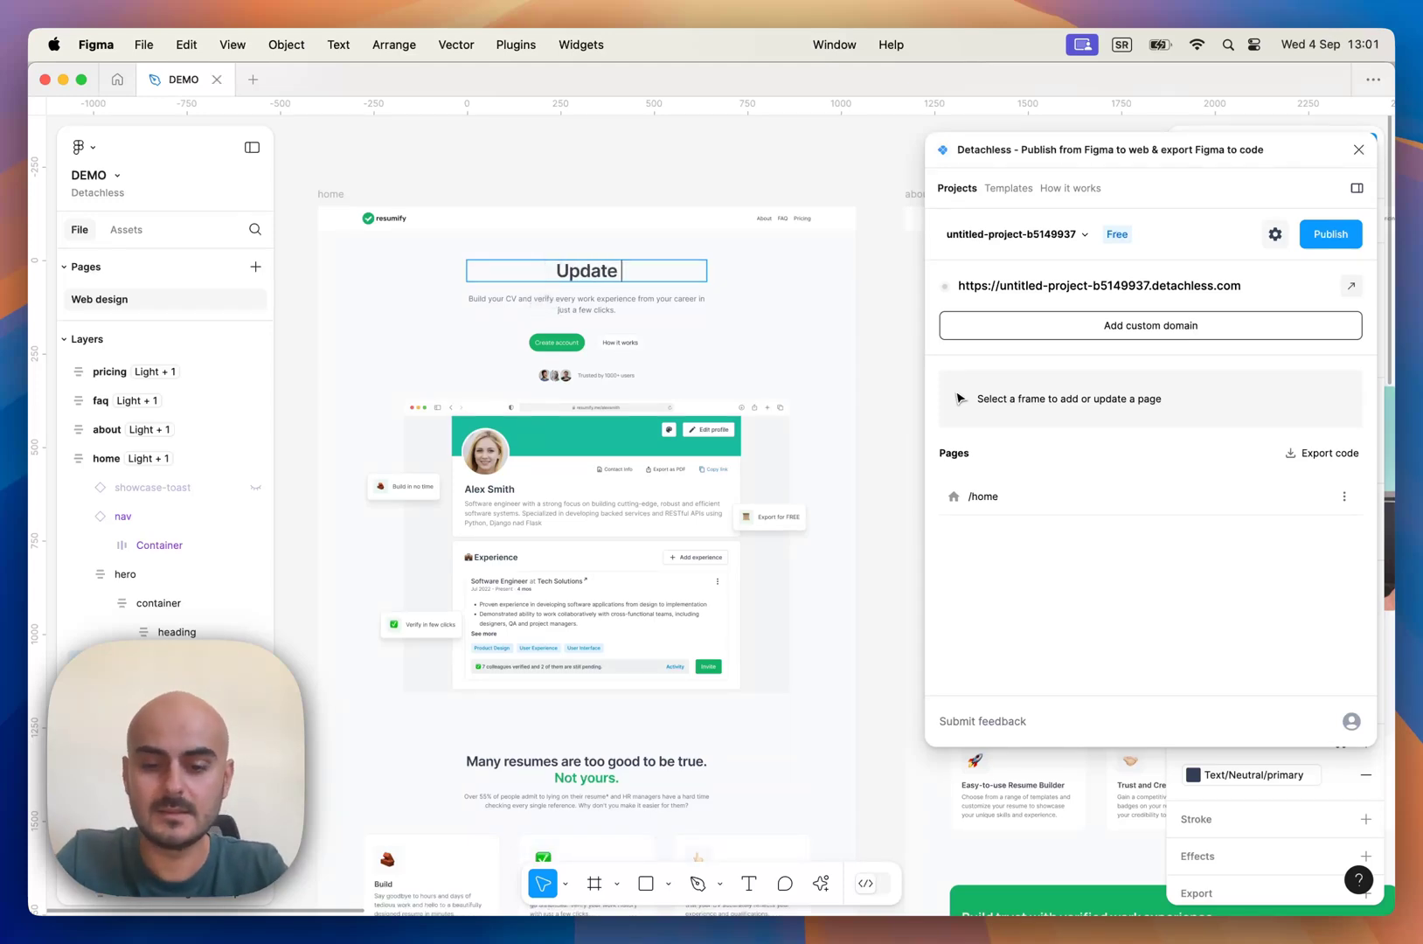
text( v2)
click(400, 144)
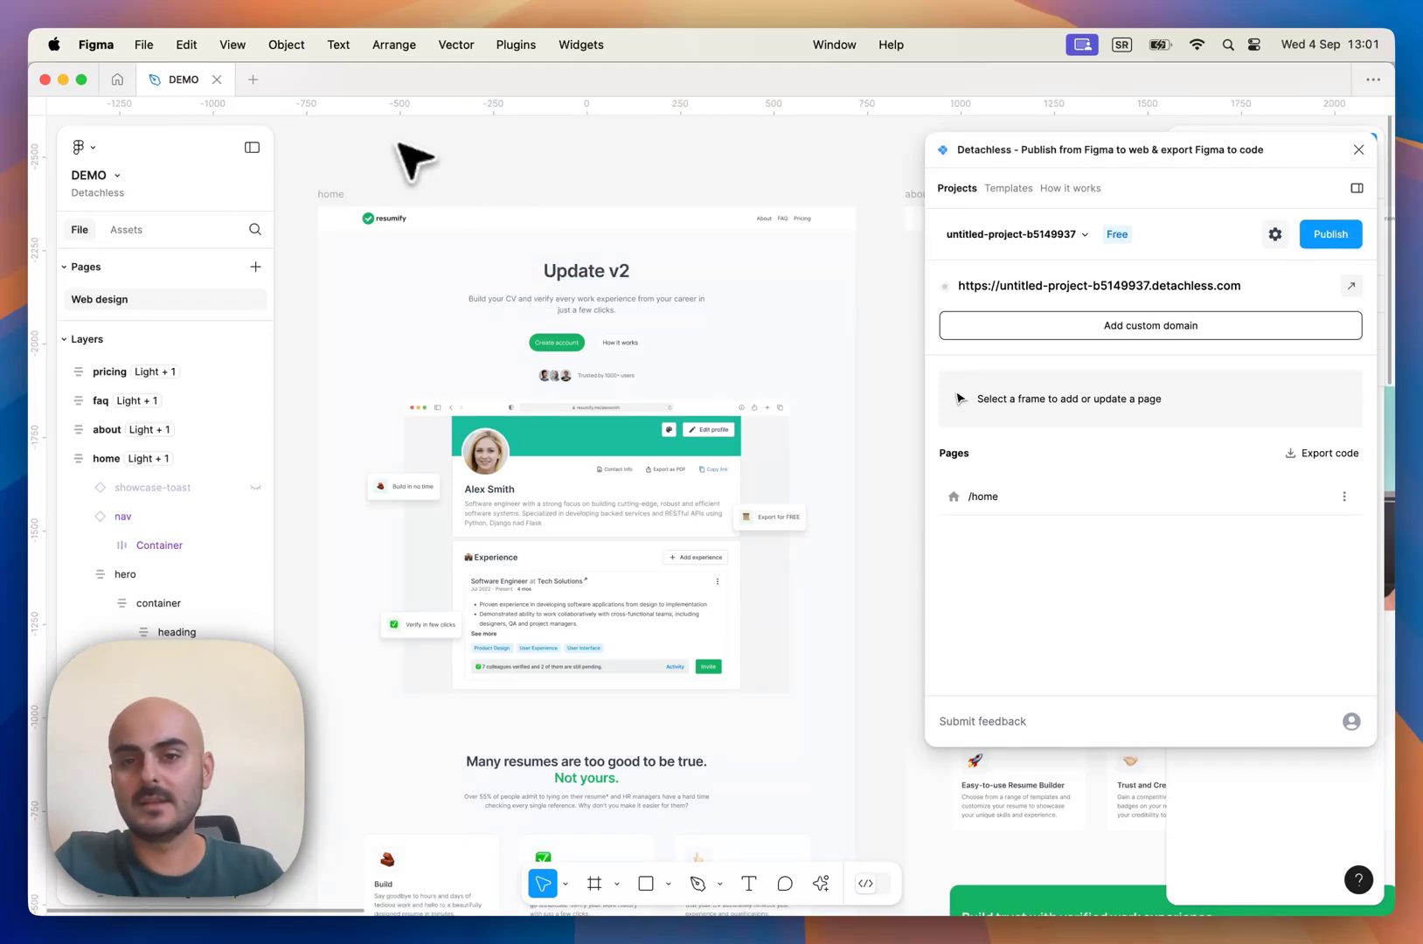
- Select the home frame and push the change to the live /home page with Update page
click(338, 191)
click(1275, 399)
click(381, 166)
click(335, 191)
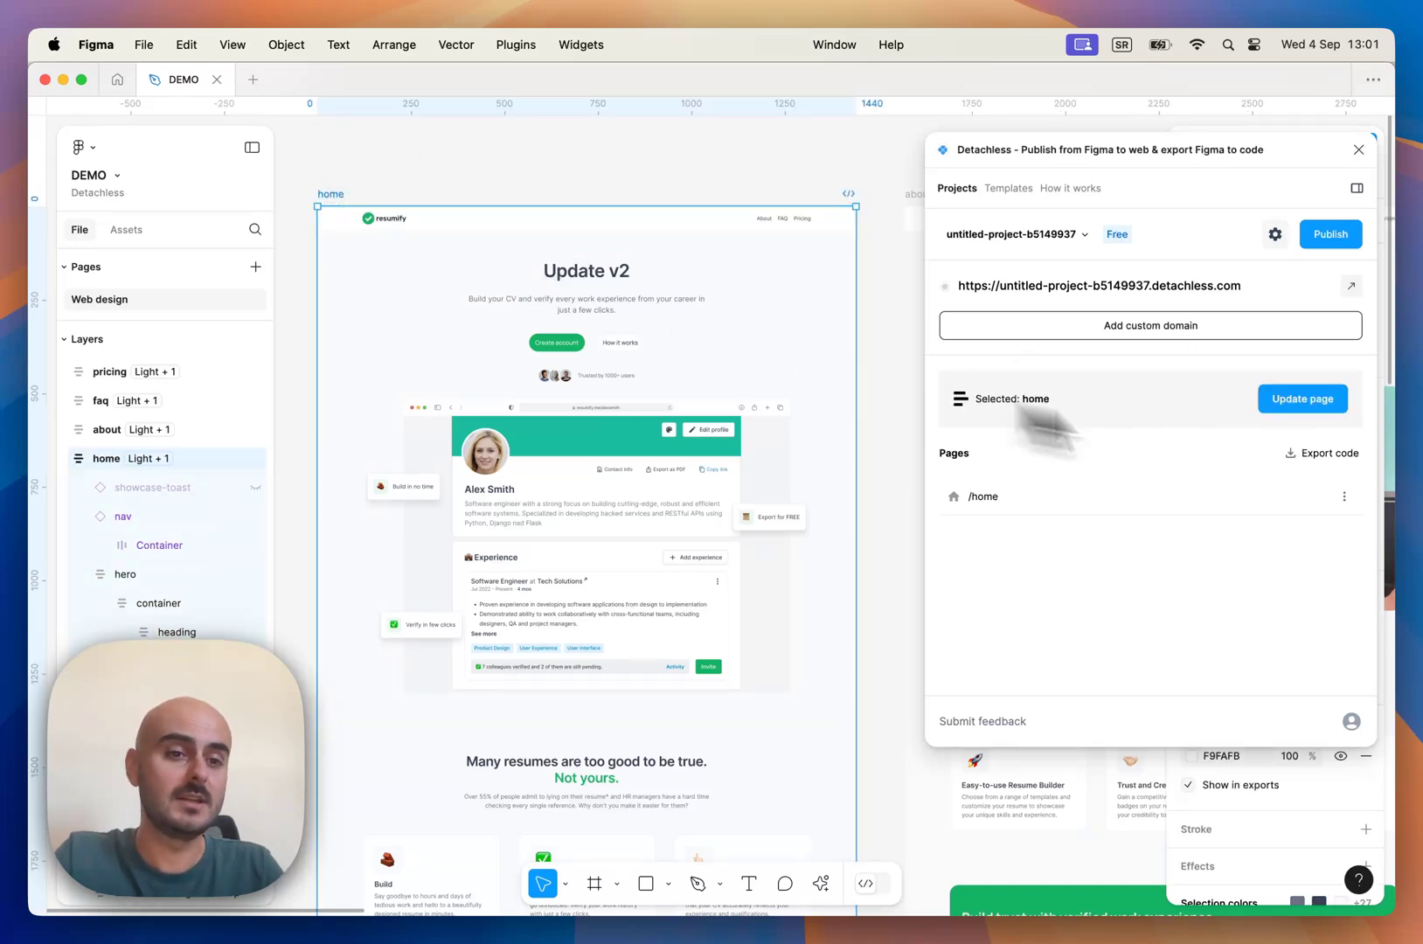
click(1310, 400)
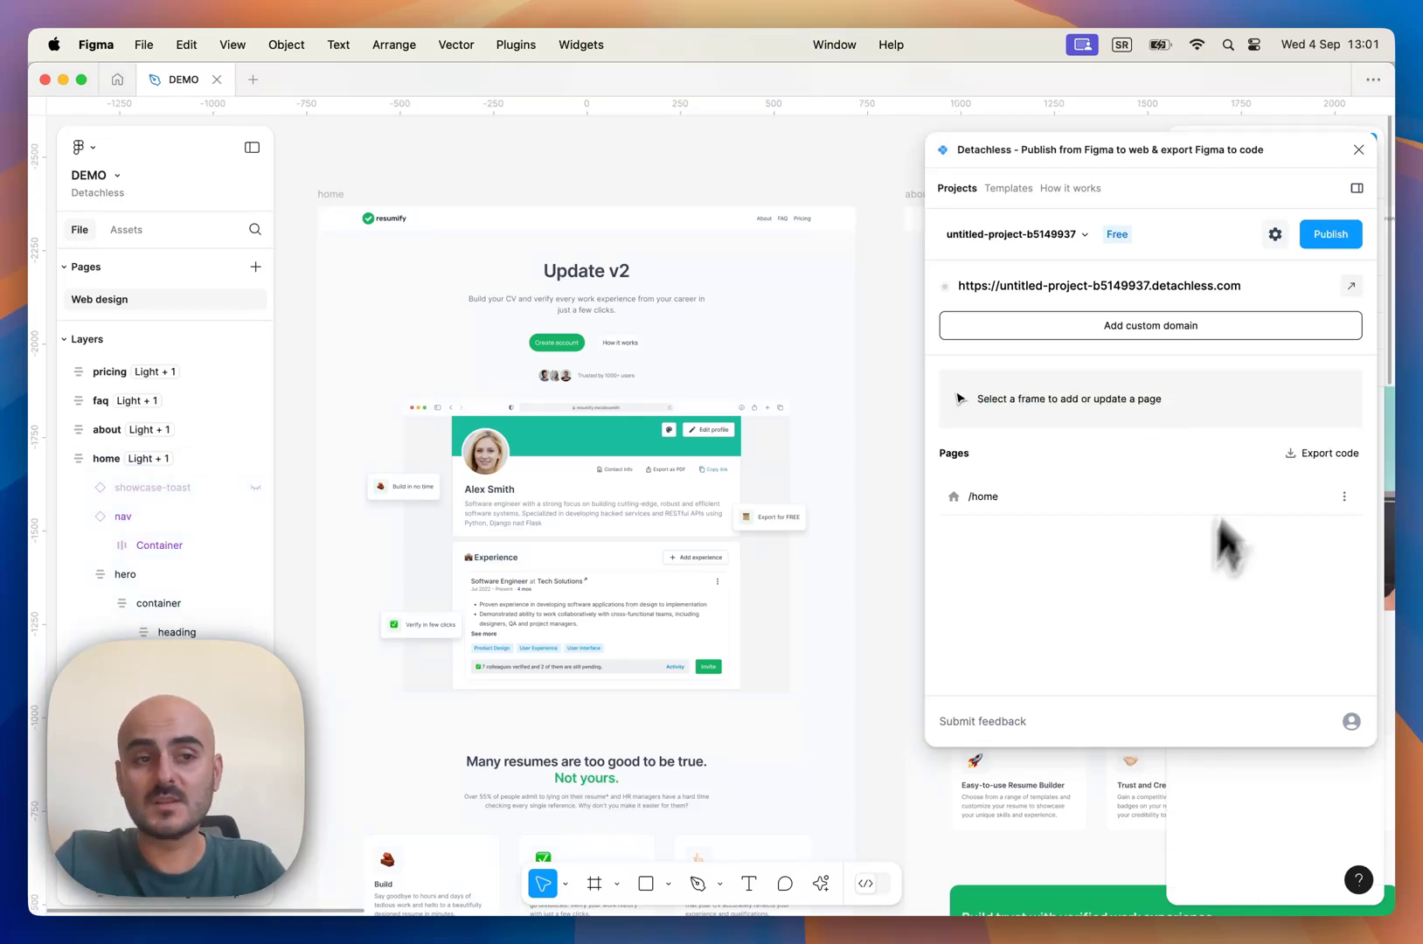
- Open the live /home page in Chrome and confirm the 'Update v2' heading appears
click(1345, 496)
click(1307, 564)
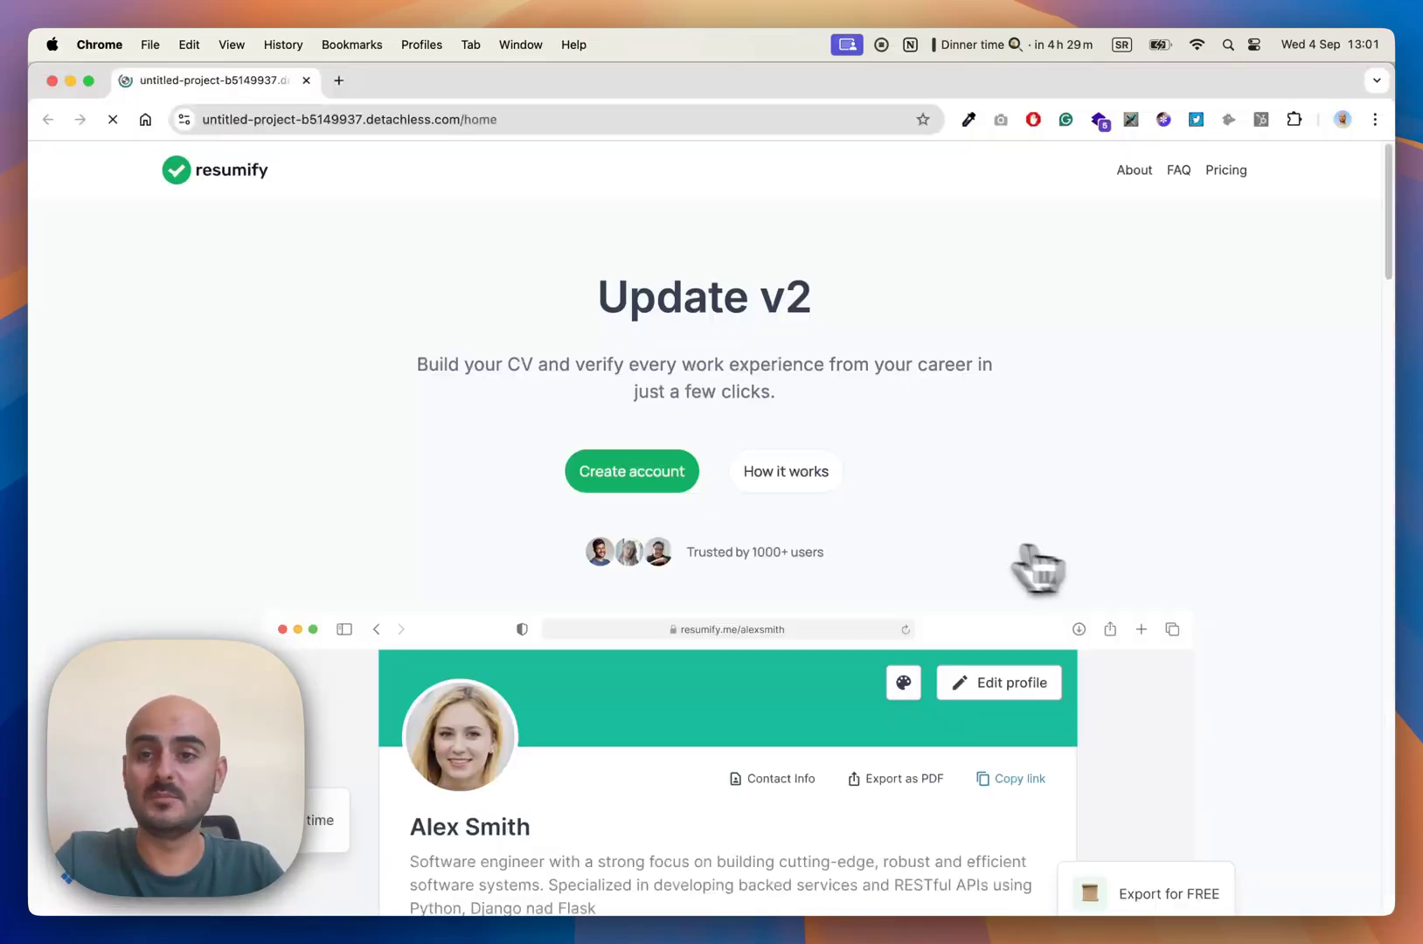
drag(597, 297, 873, 308)
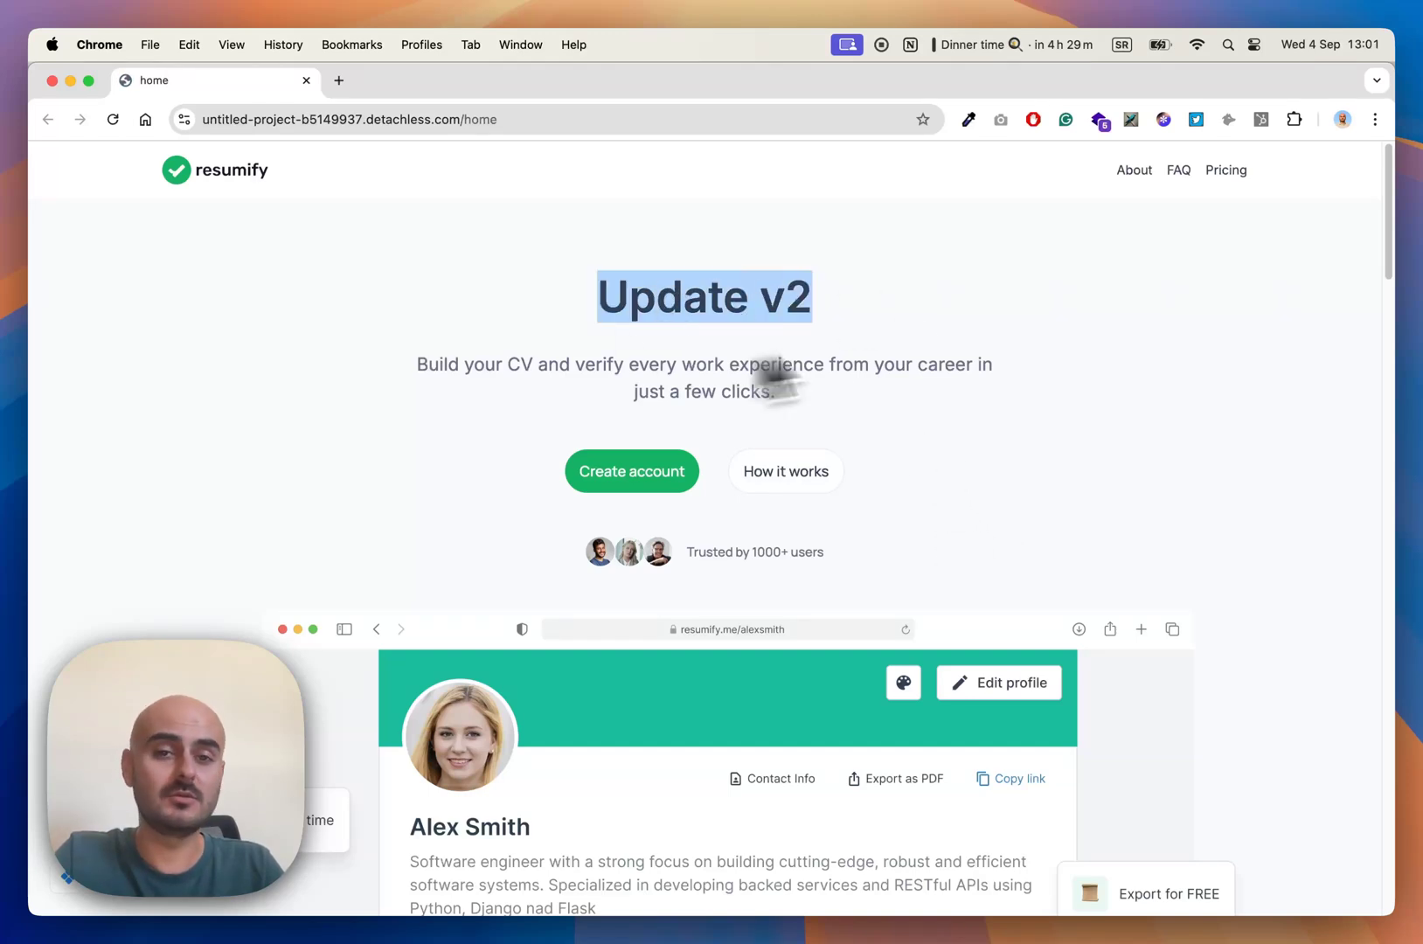
click(877, 314)
click(492, 123)
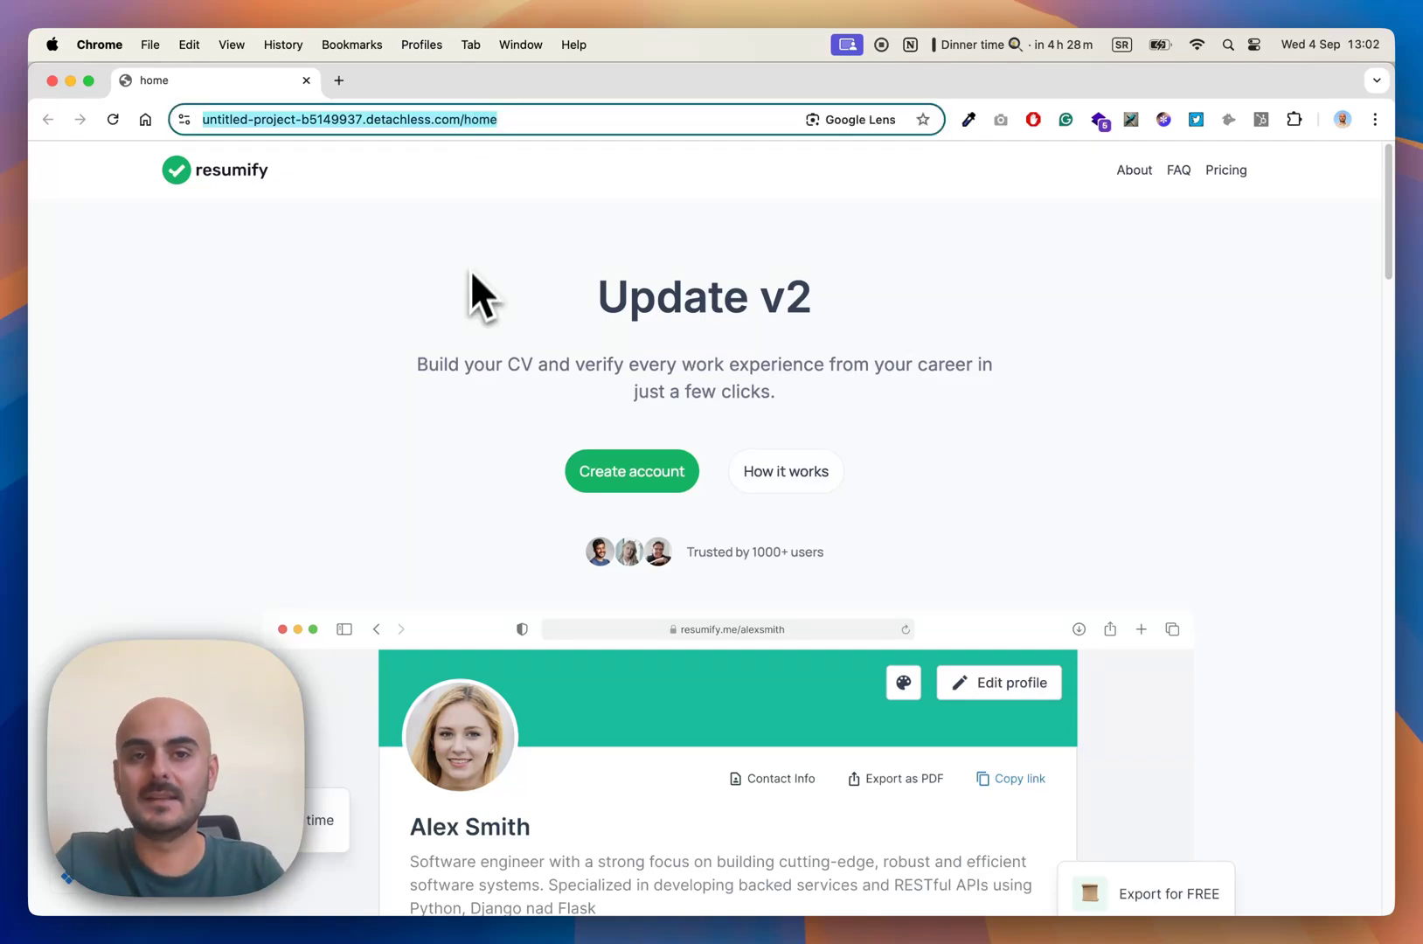
key(super+Tab)
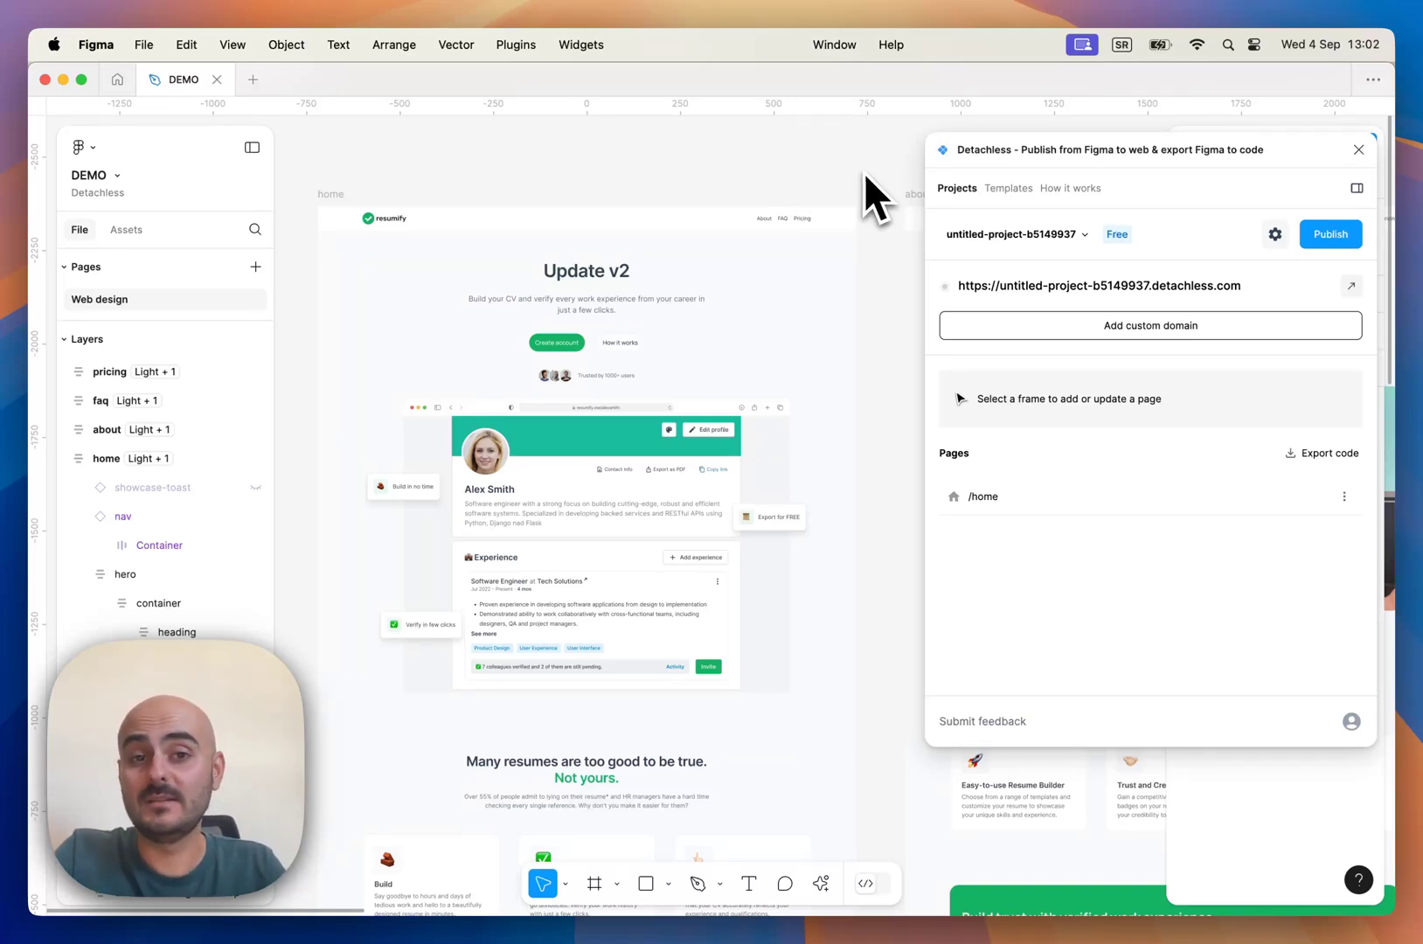
- Select the about, faq and pricing frames in turn and import each as a Detachless page
drag(873, 165, 318, 133)
click(358, 166)
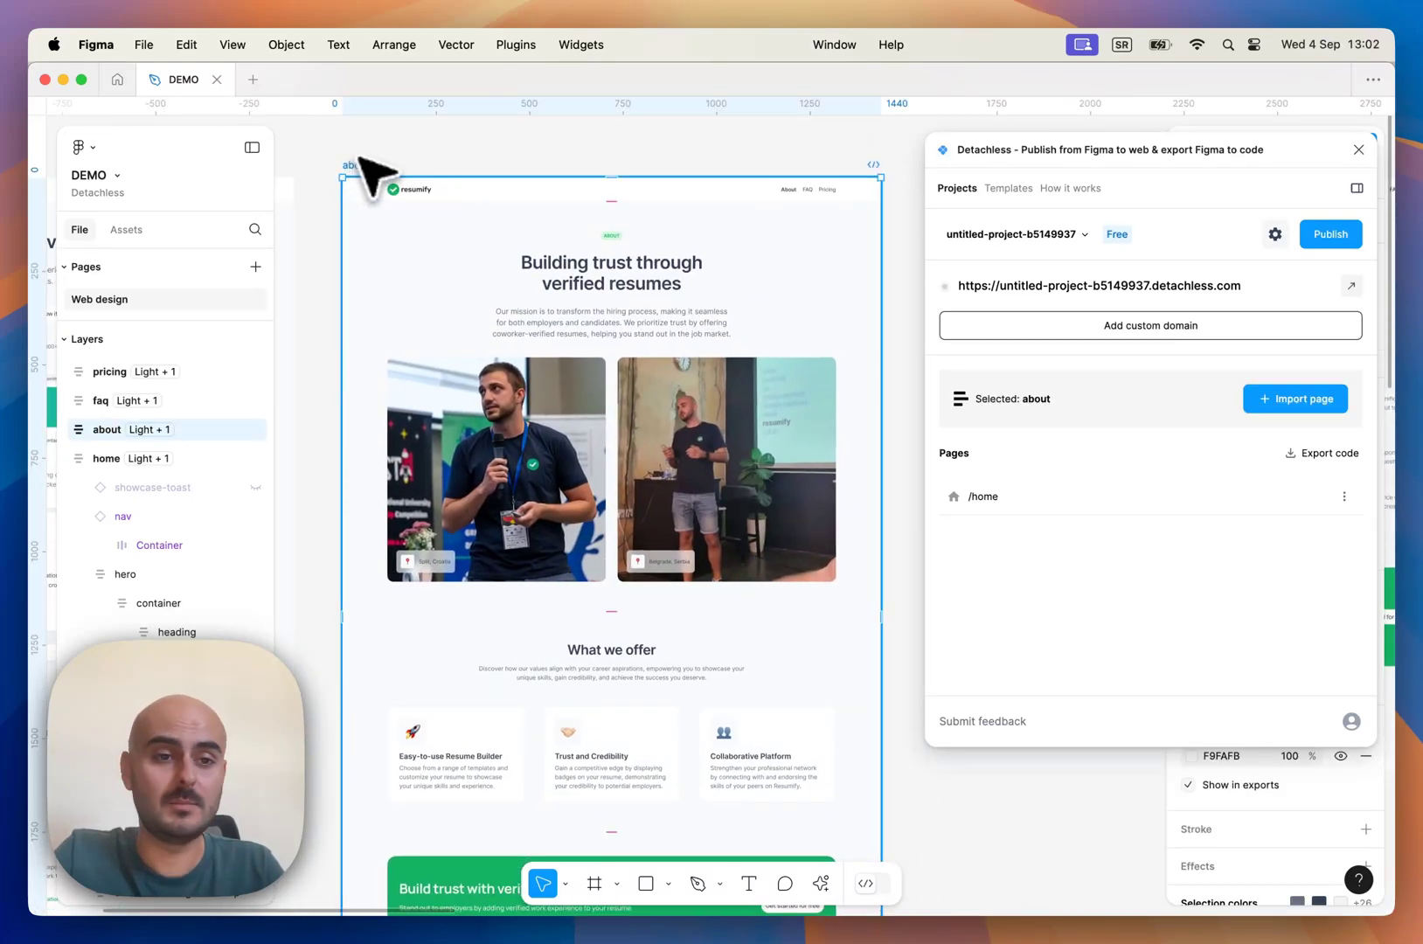
click(1285, 399)
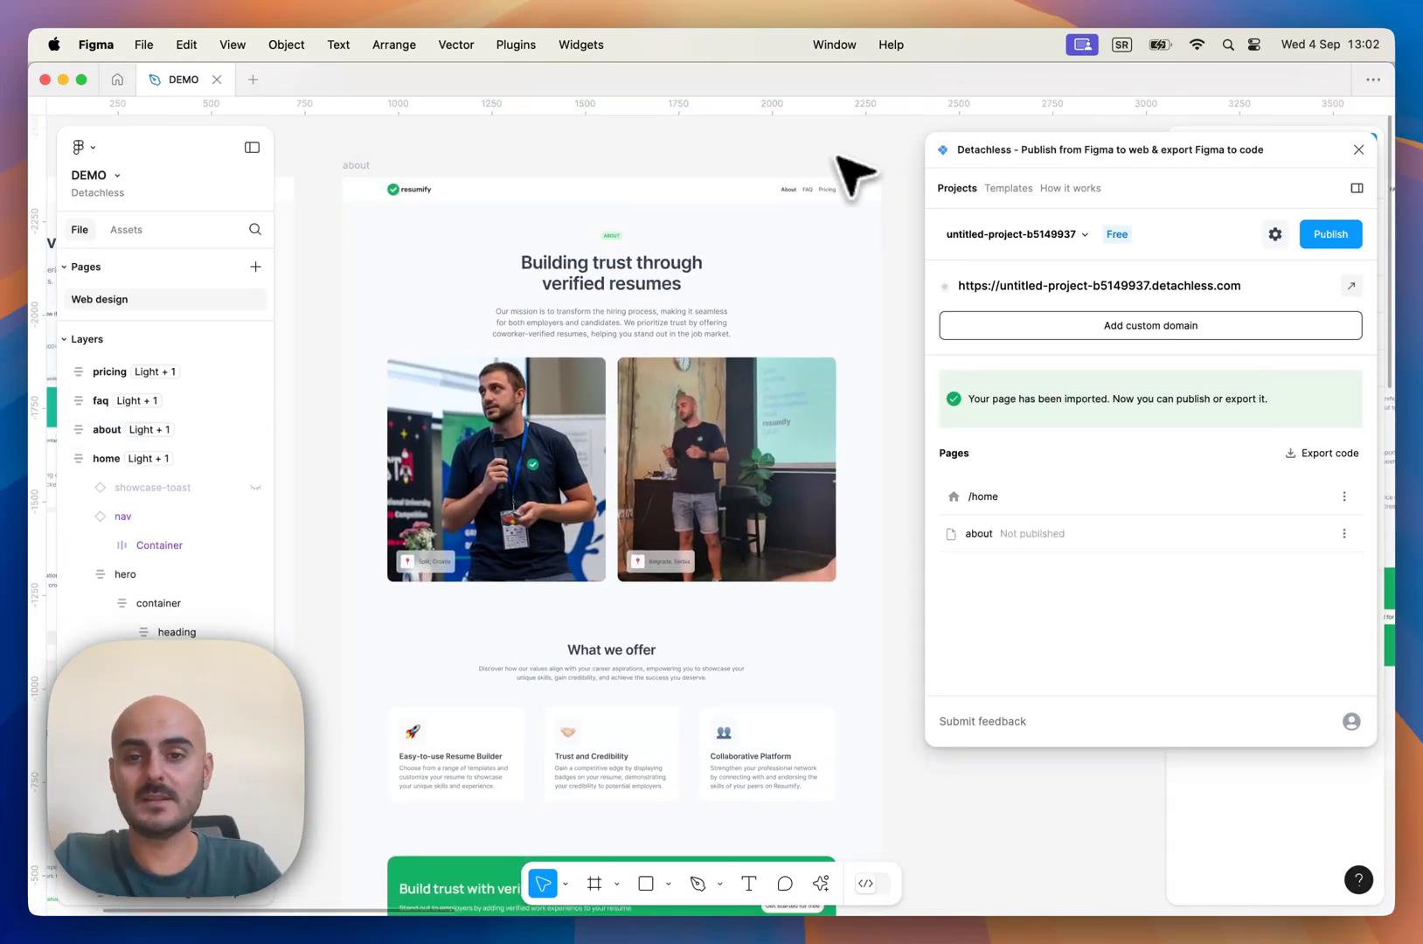
drag(839, 157, 287, 140)
click(360, 164)
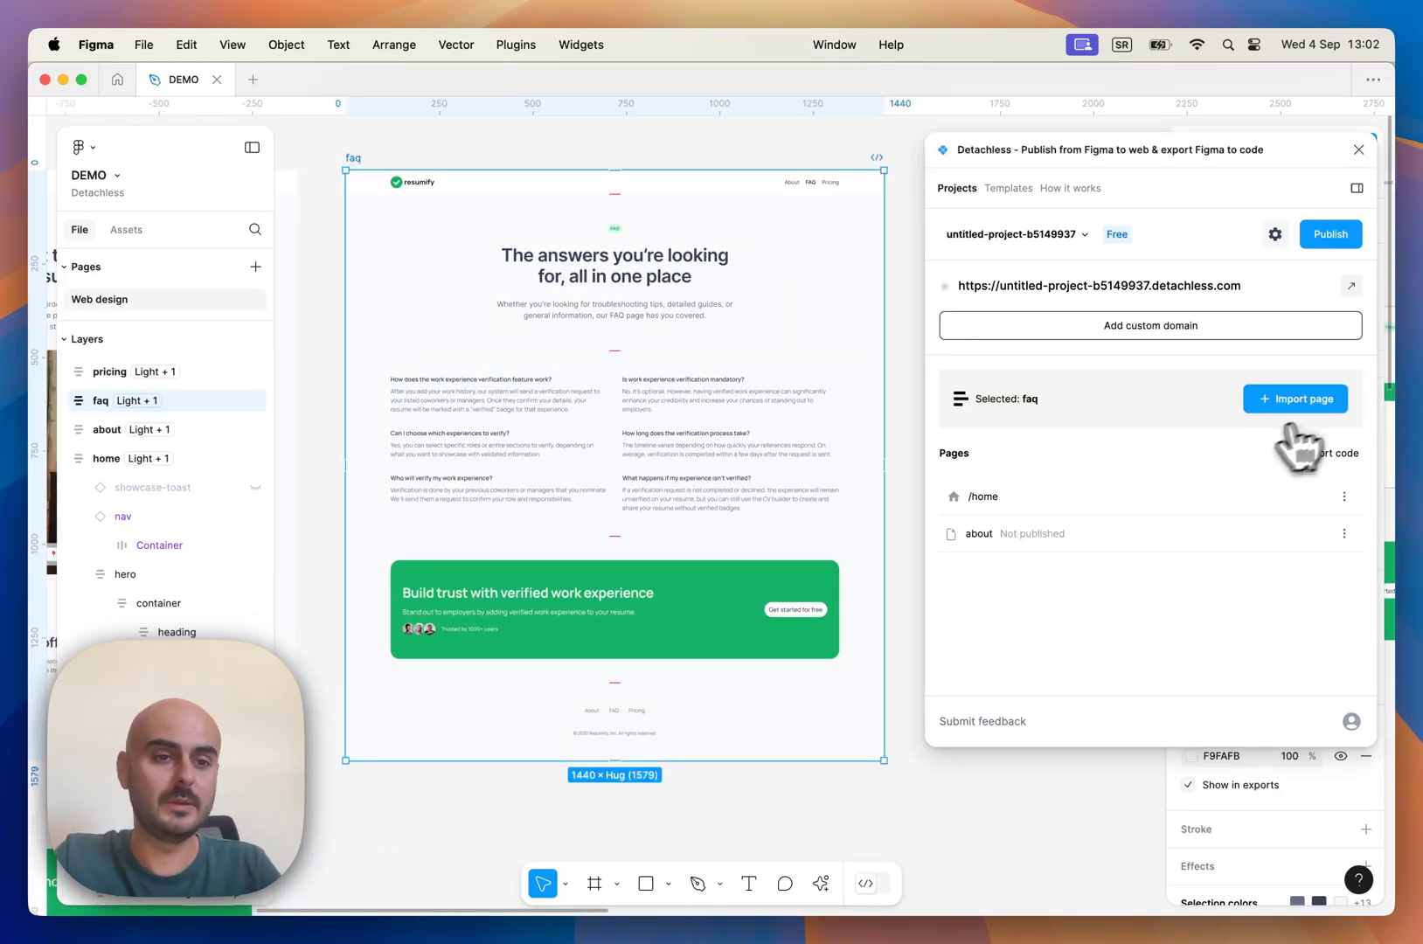
click(1296, 409)
drag(753, 143, 335, 145)
scroll(375, 142, right, 3)
click(352, 154)
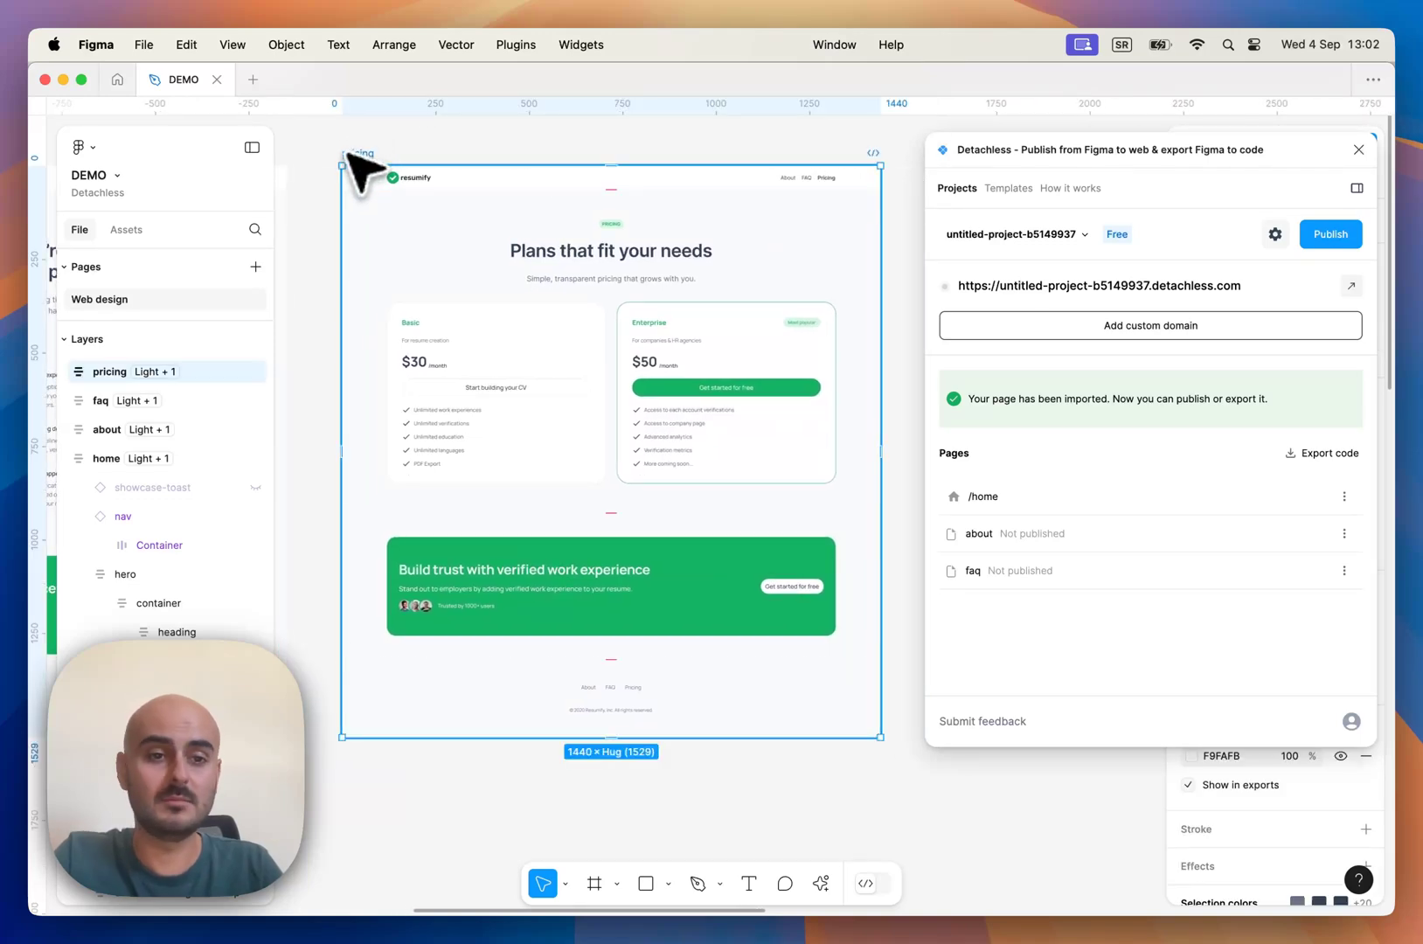
click(1278, 404)
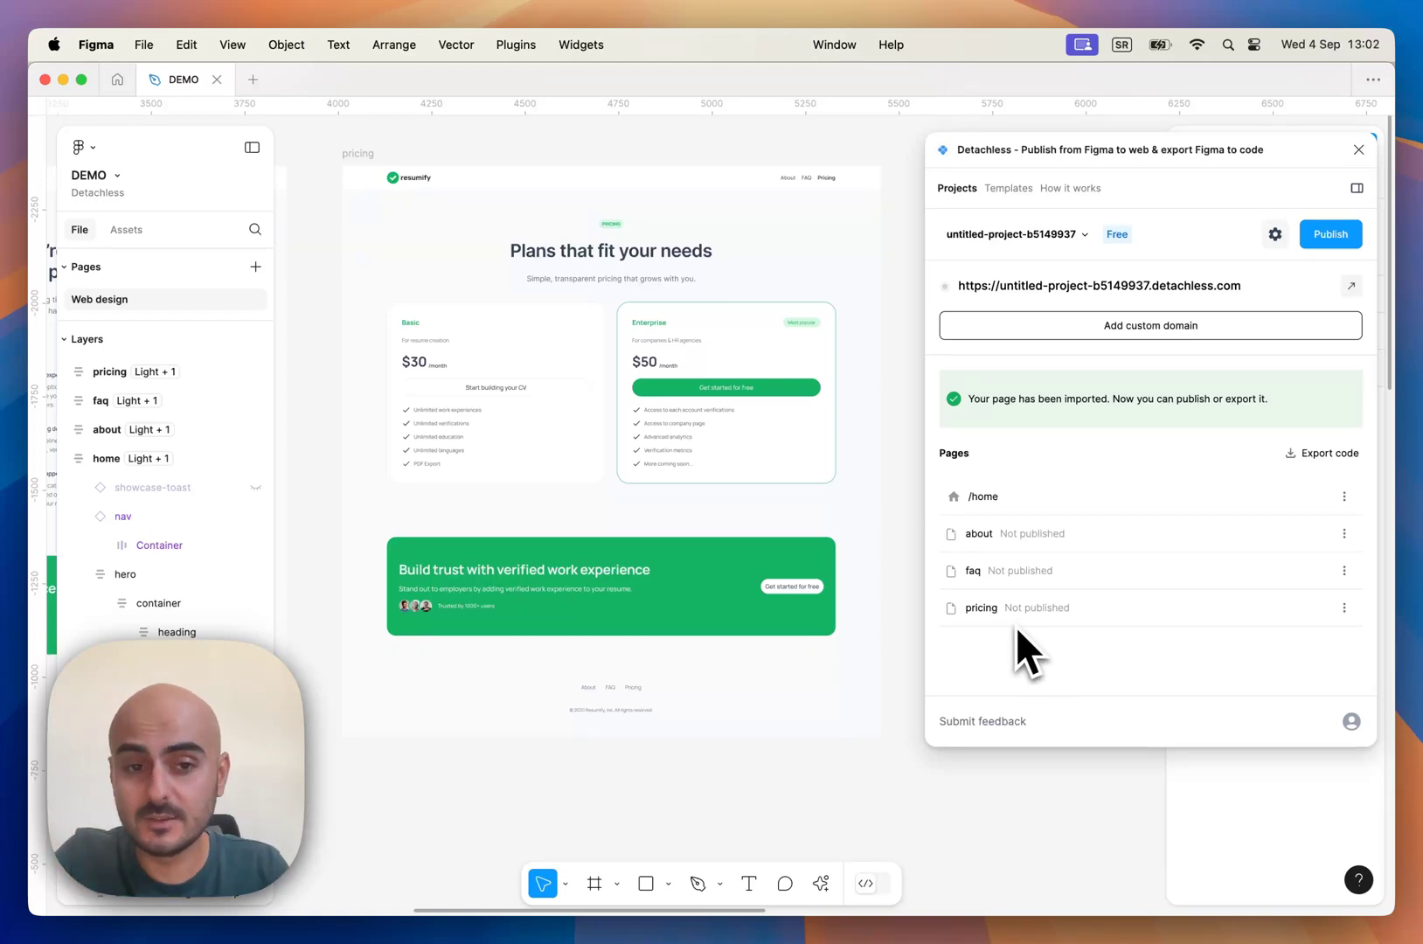
- Publish the site, then open the live /about page in the browser
click(1327, 234)
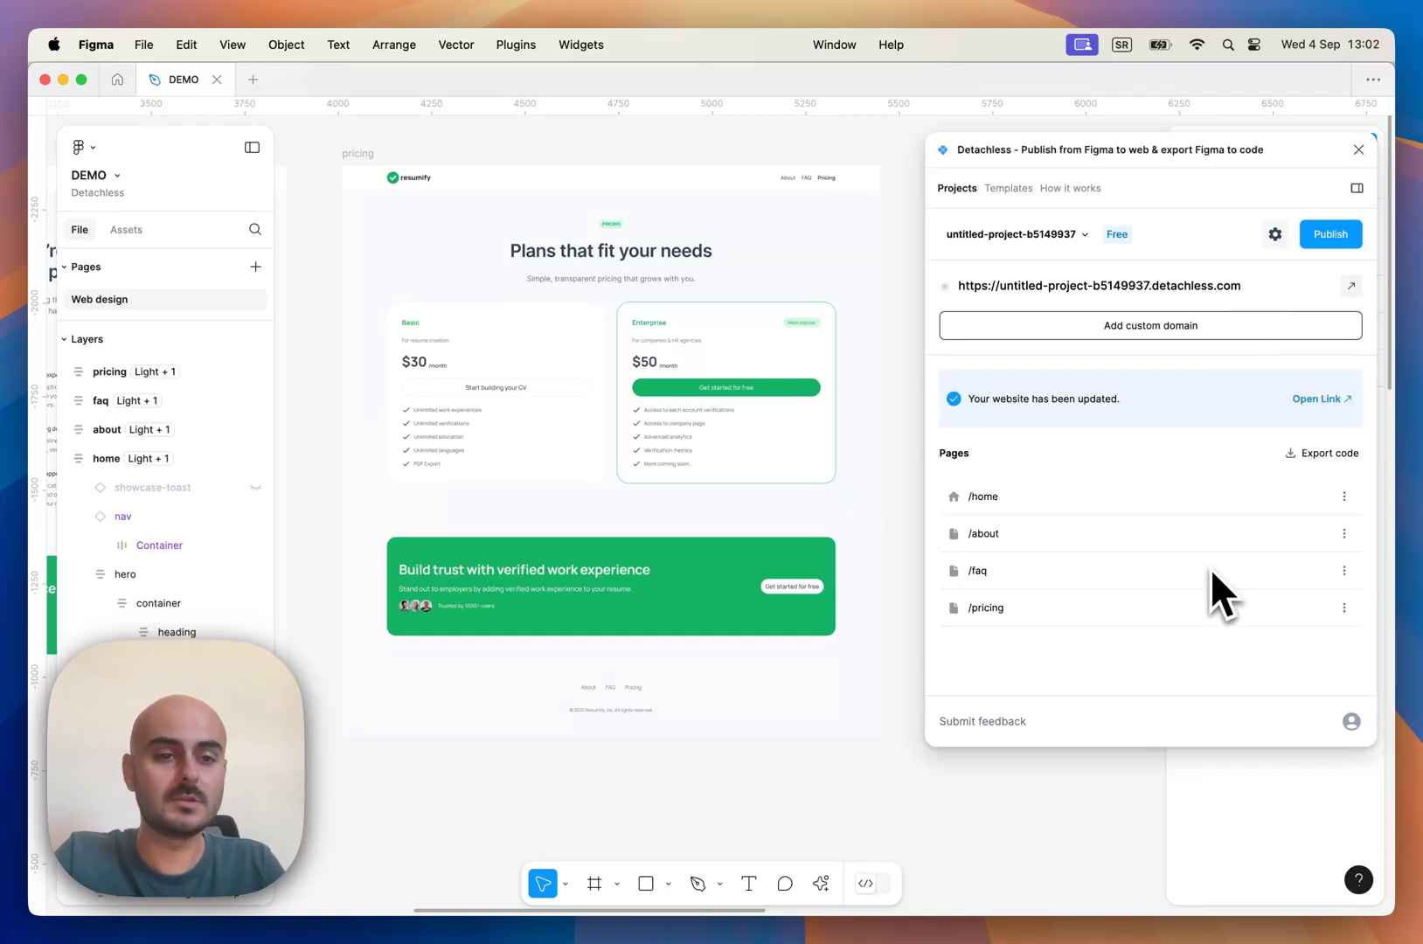
click(1345, 534)
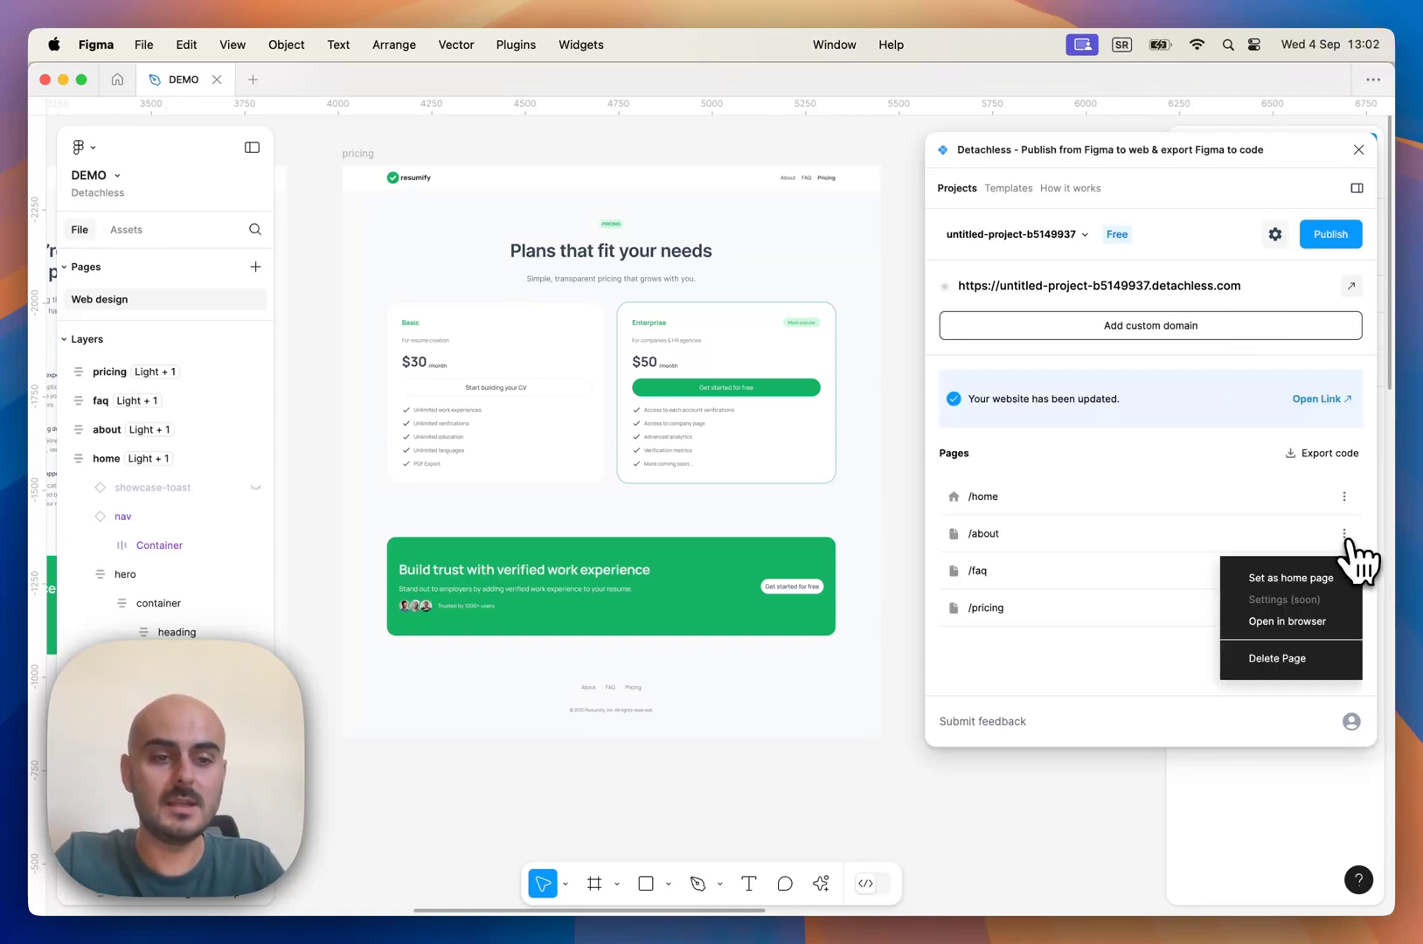
click(1337, 622)
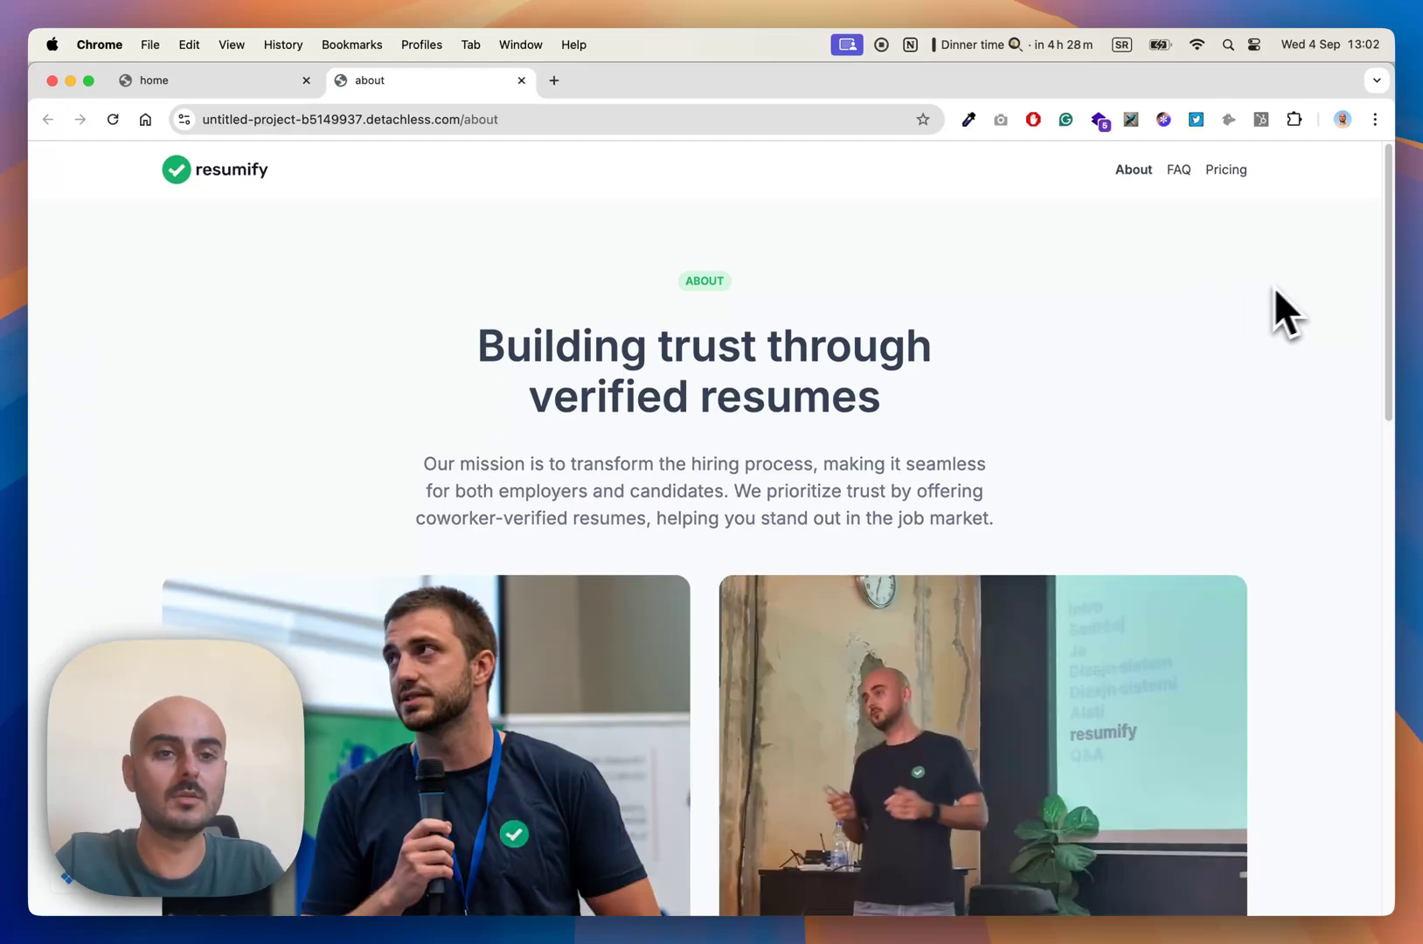
- Scroll the live /about page, check it at a narrow width, then restore full size
scroll(1298, 281, down, 10)
scroll(1301, 280, down, 10)
scroll(1287, 404, up, 2)
scroll(1290, 405, up, 15)
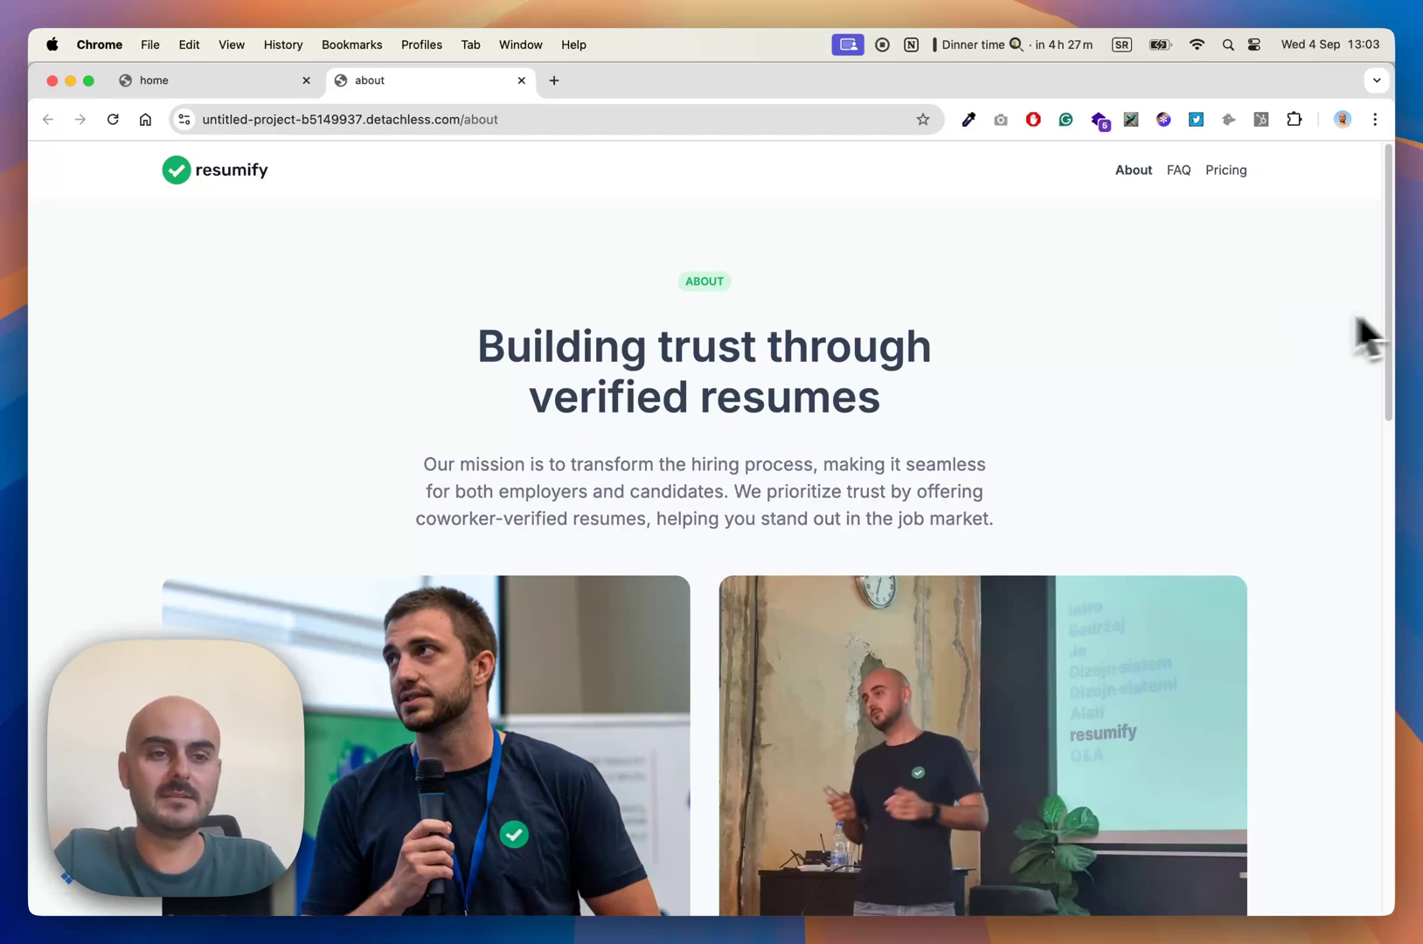
drag(1395, 525, 284, 384)
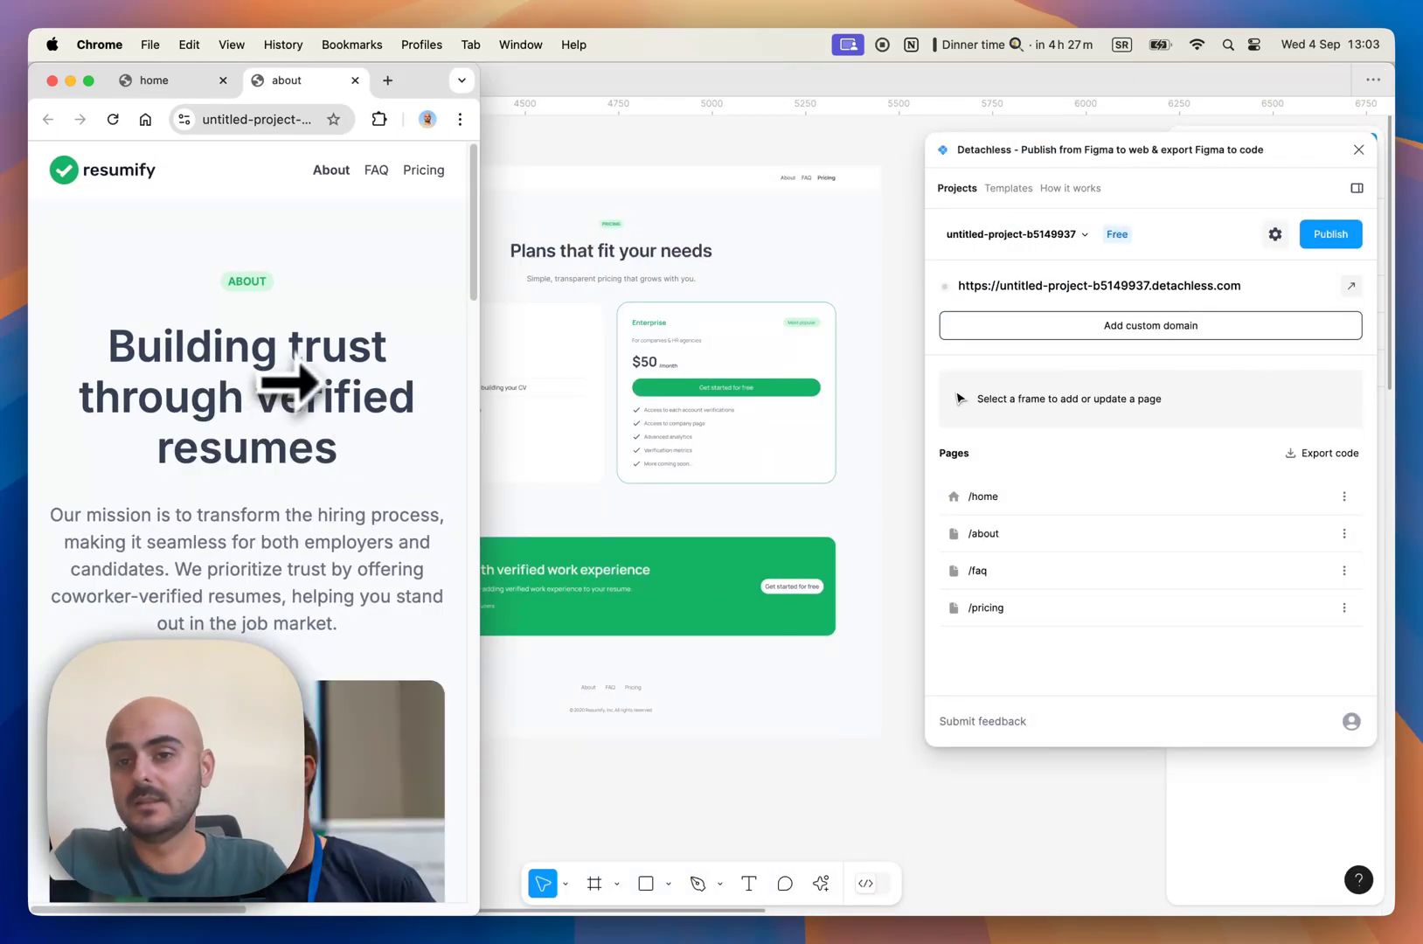
scroll(288, 382, down, 15)
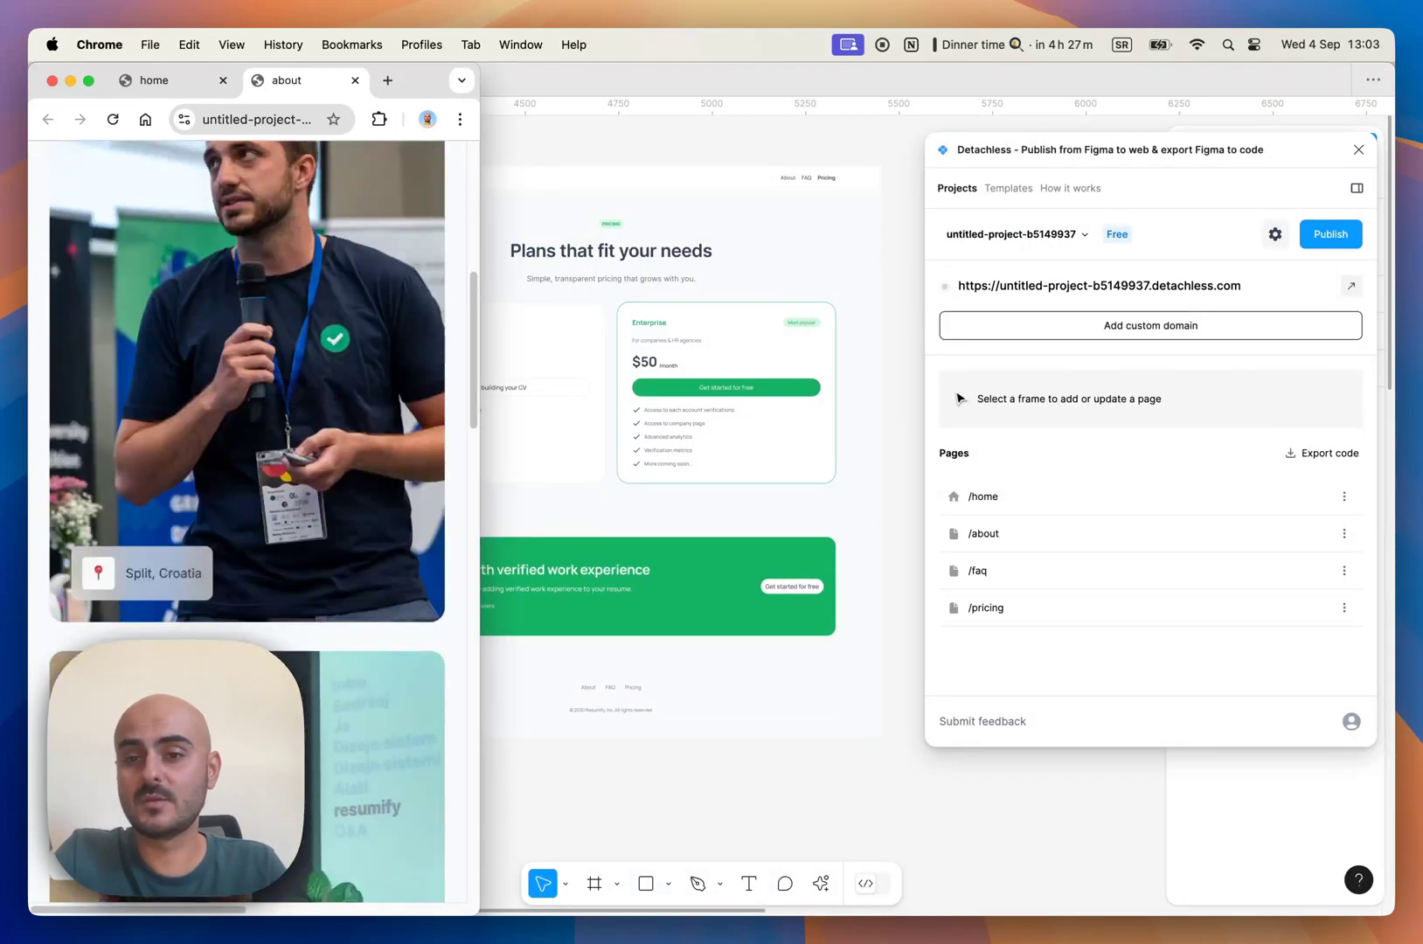
scroll(289, 382, up, 15)
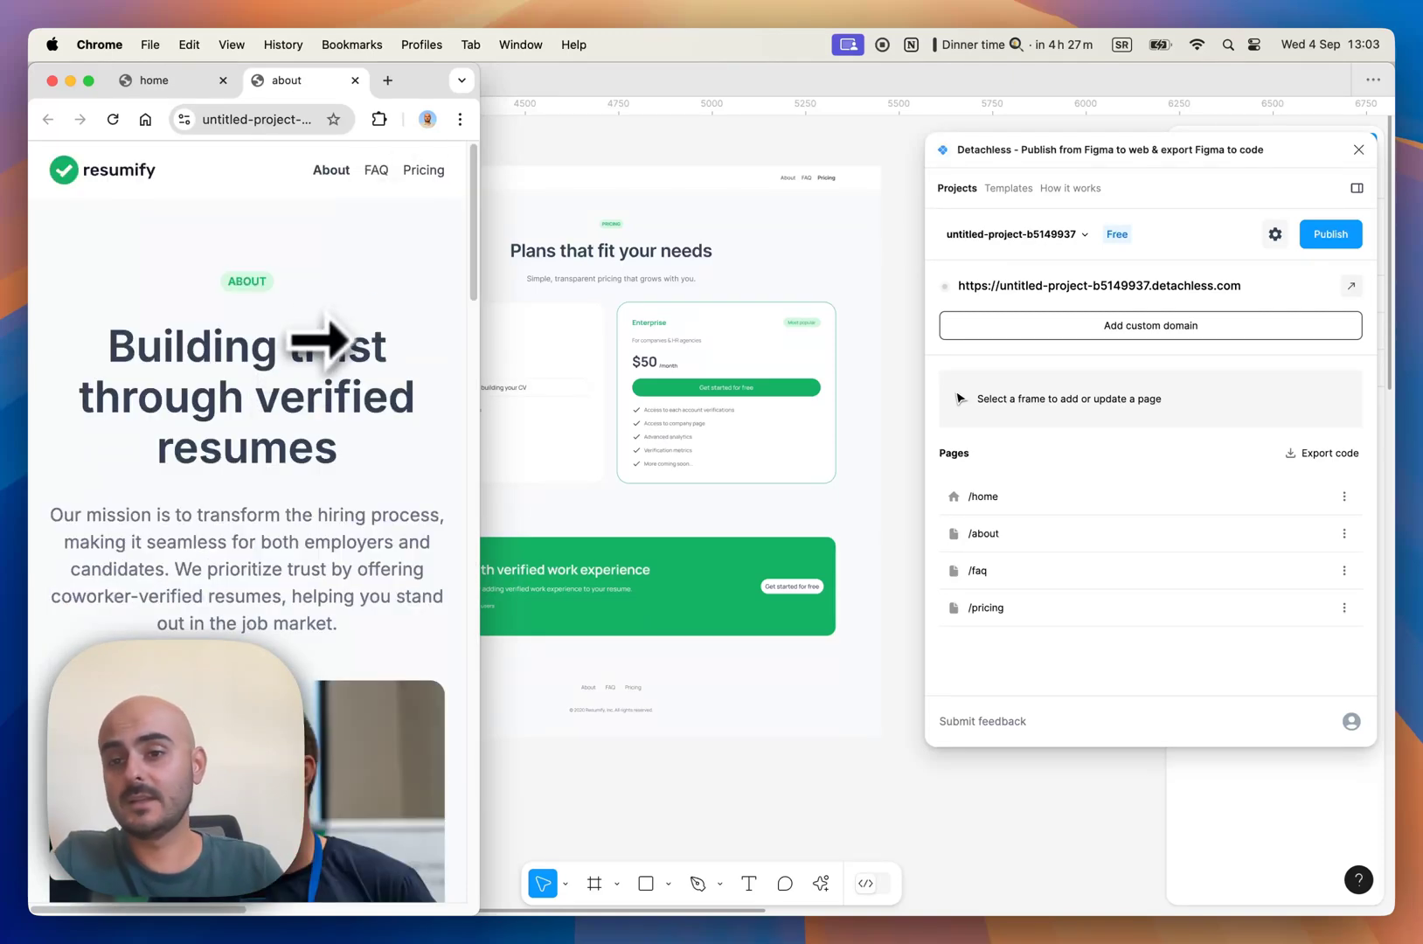
key(ctrl+alt+Return)
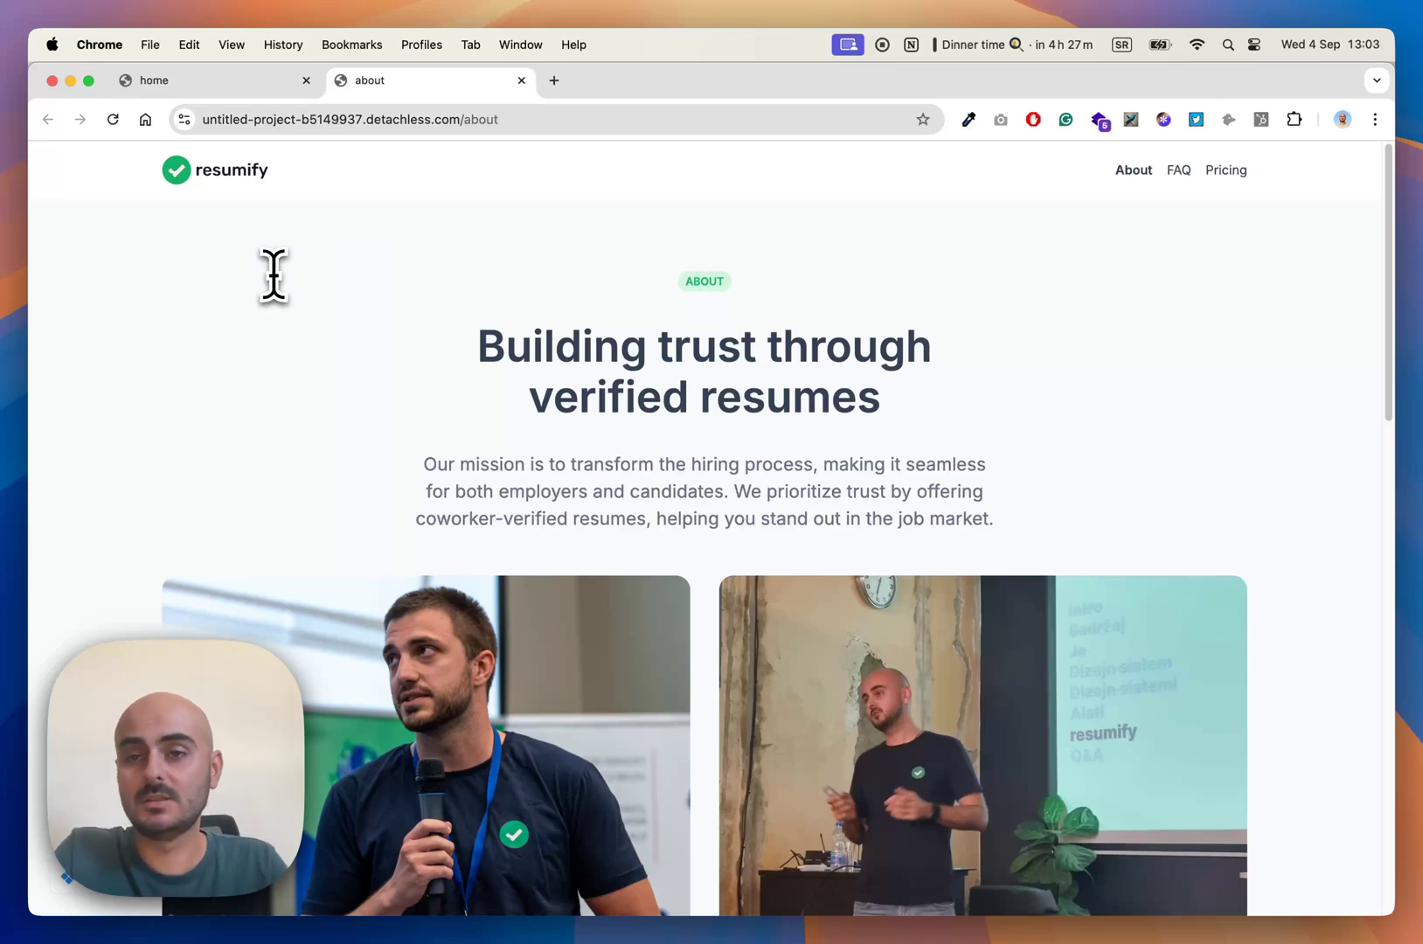
- Follow the logo, About, FAQ and Pricing links to check navigation between pages
click(236, 192)
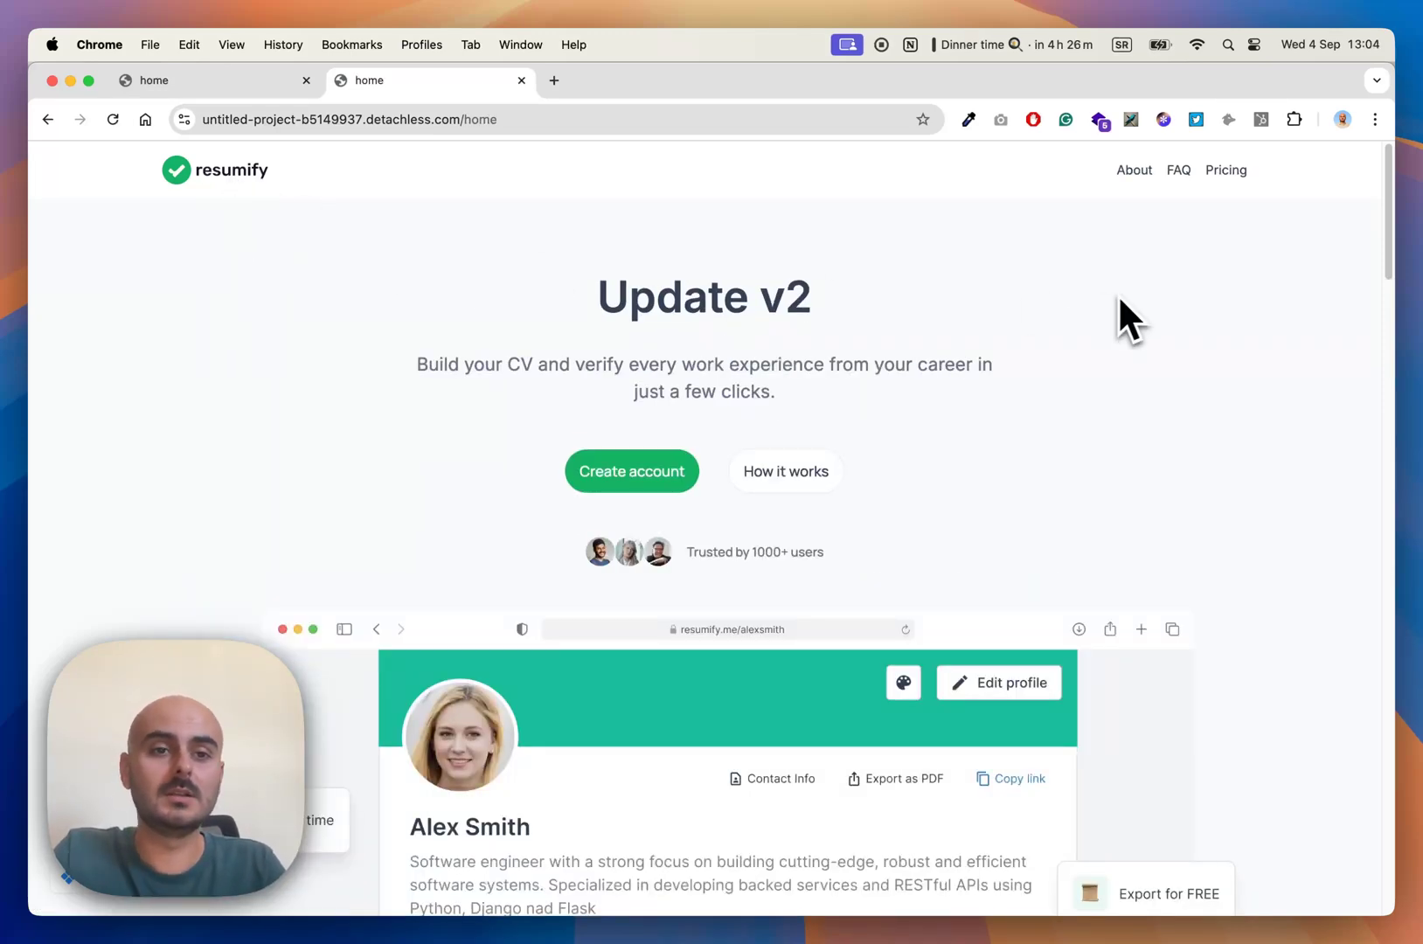
click(1134, 172)
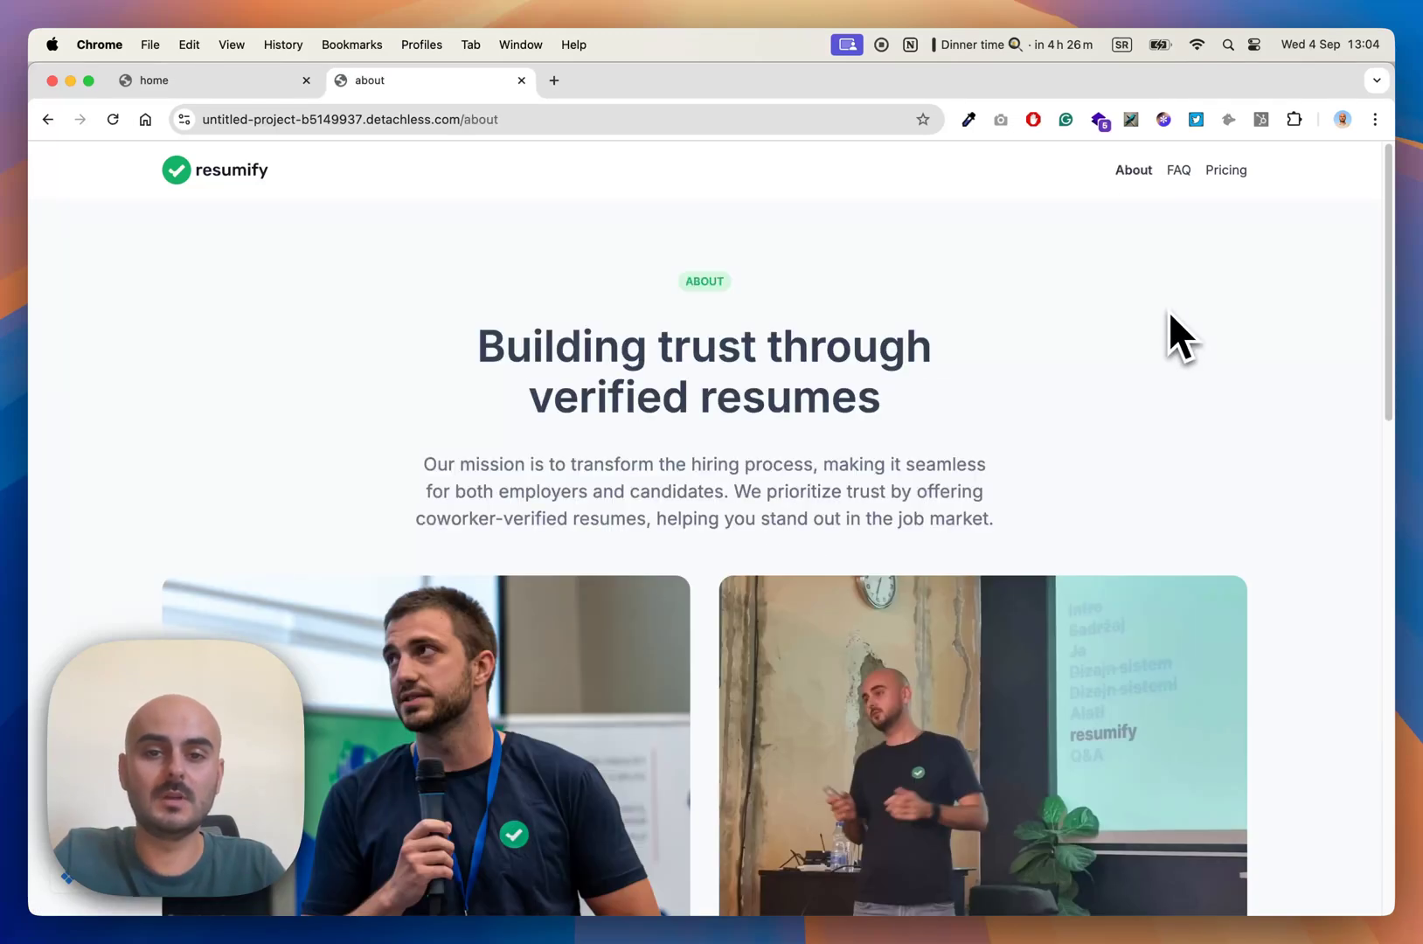
click(1178, 173)
click(1227, 173)
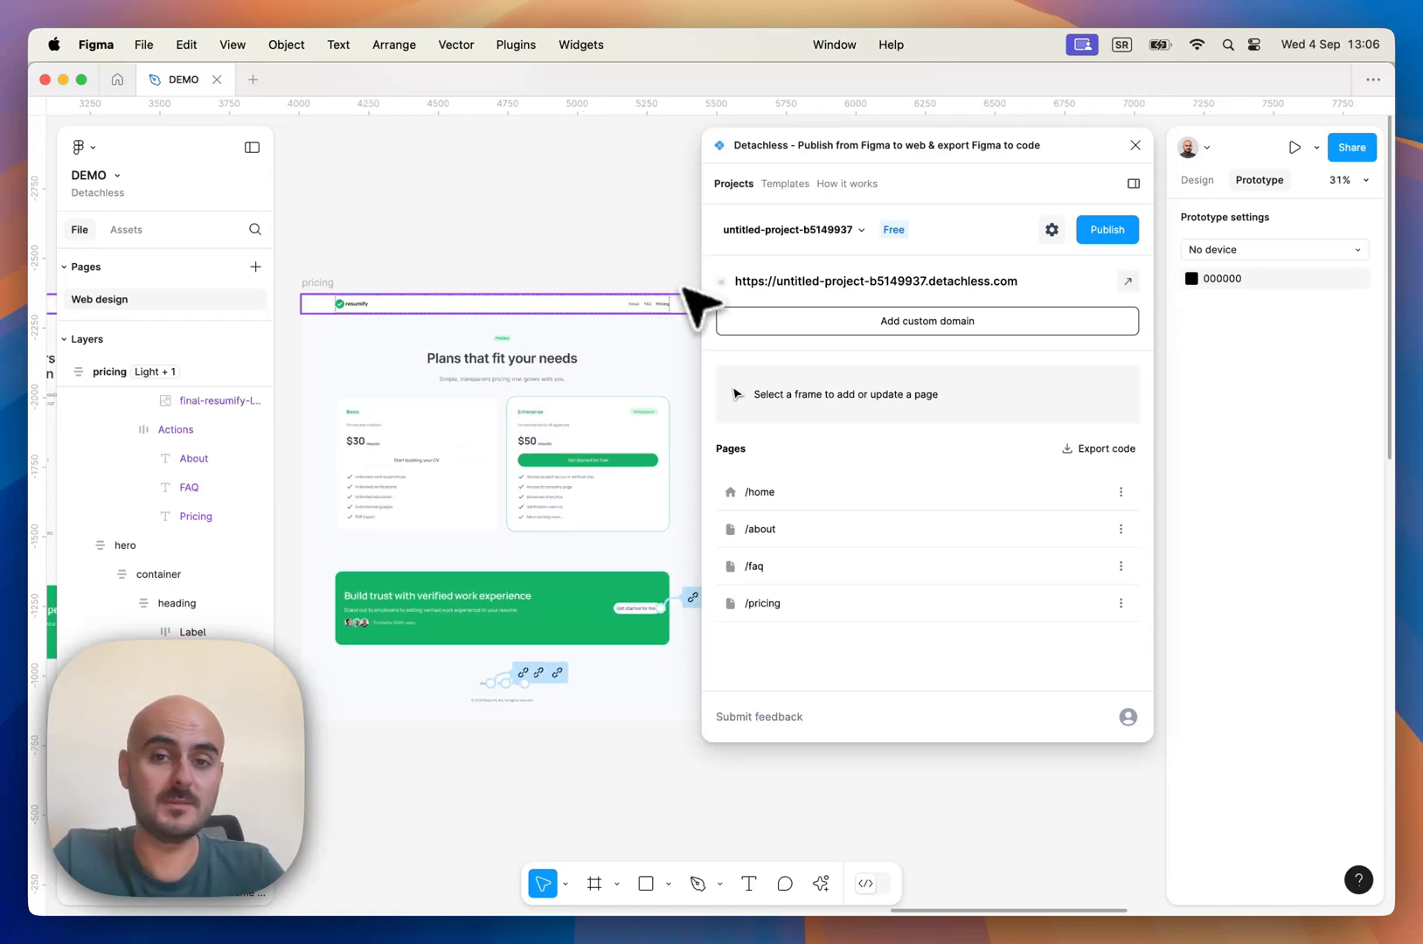
scroll(664, 284, up, 10)
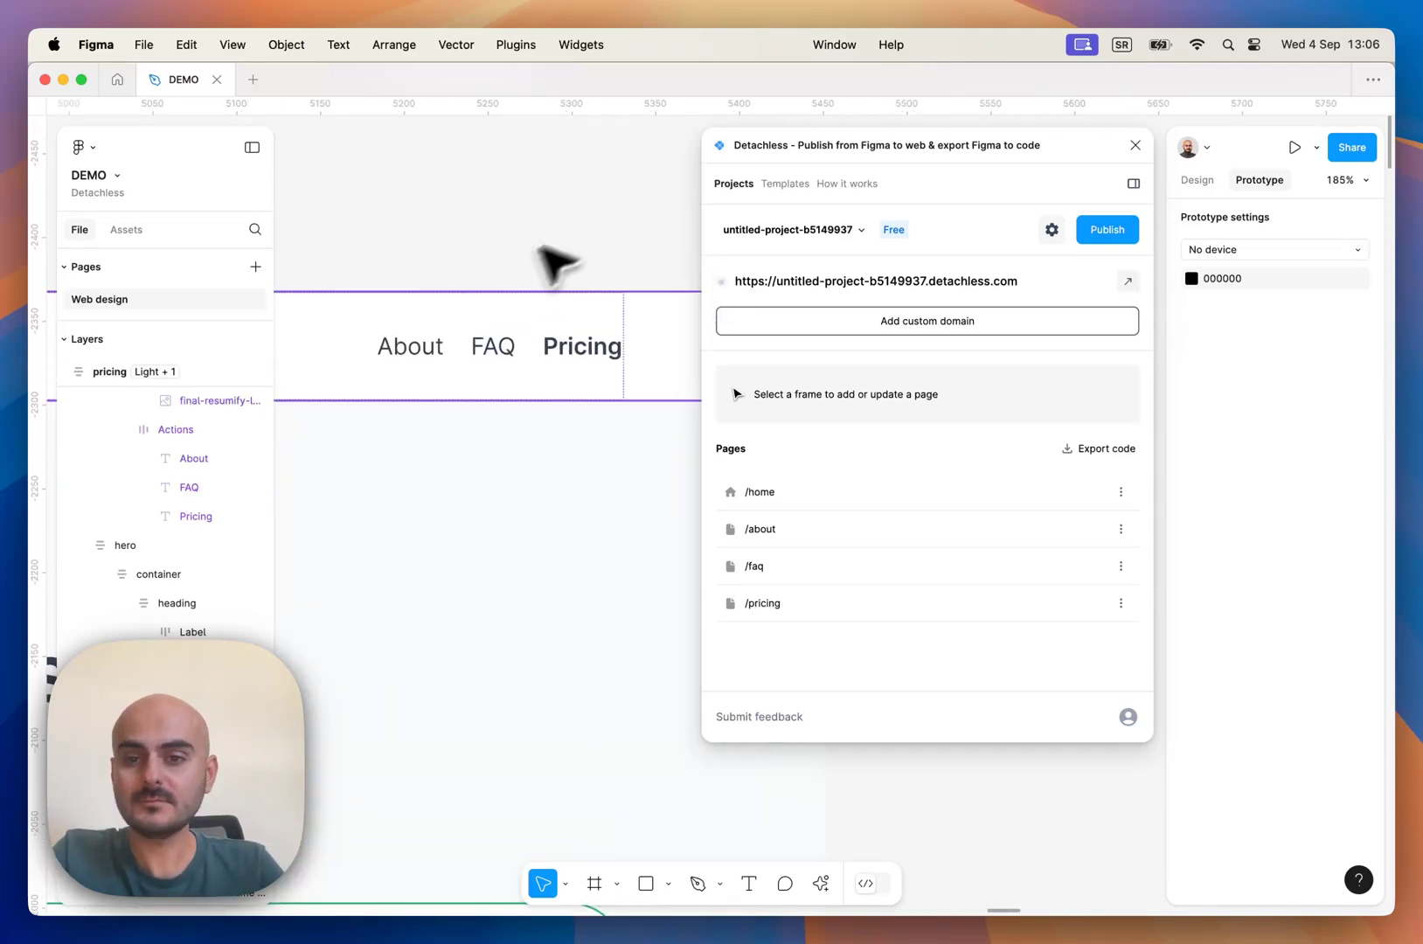
drag(476, 245, 504, 207)
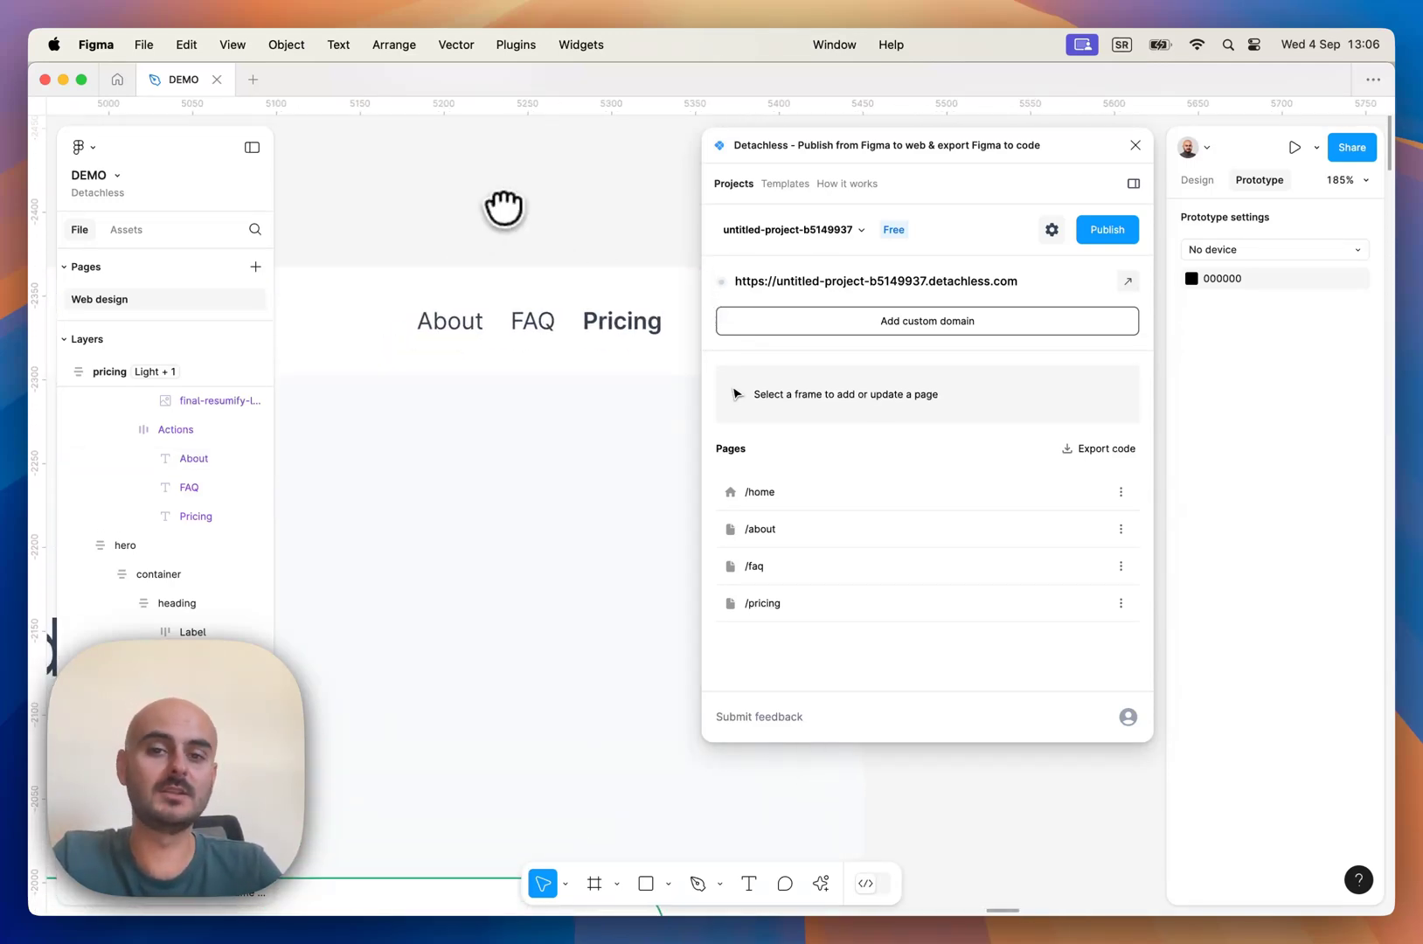
click(455, 330)
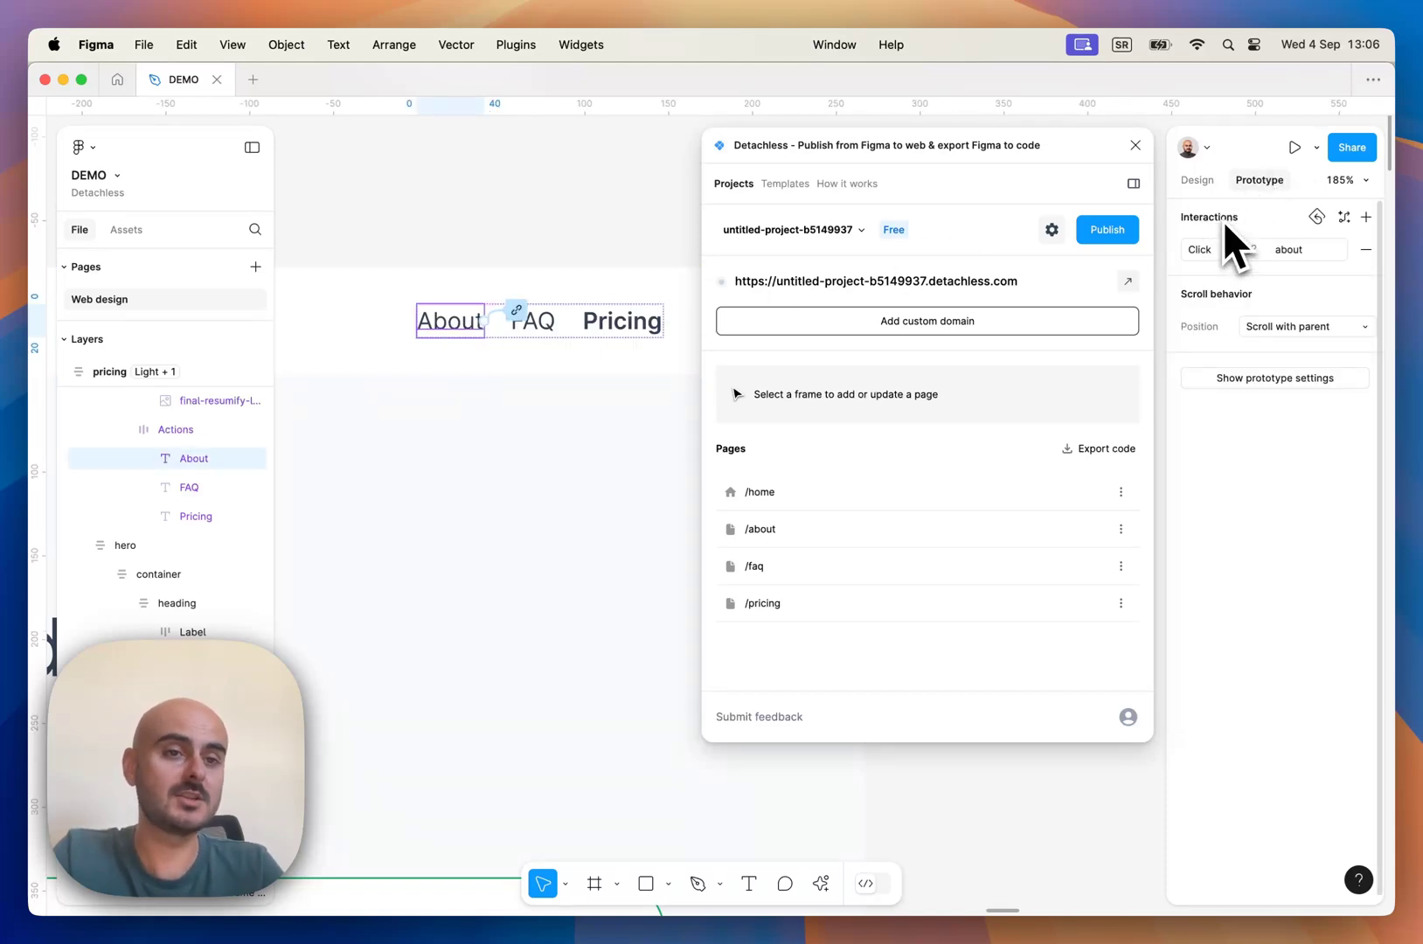
click(1286, 257)
drag(1069, 155, 816, 146)
click(1090, 365)
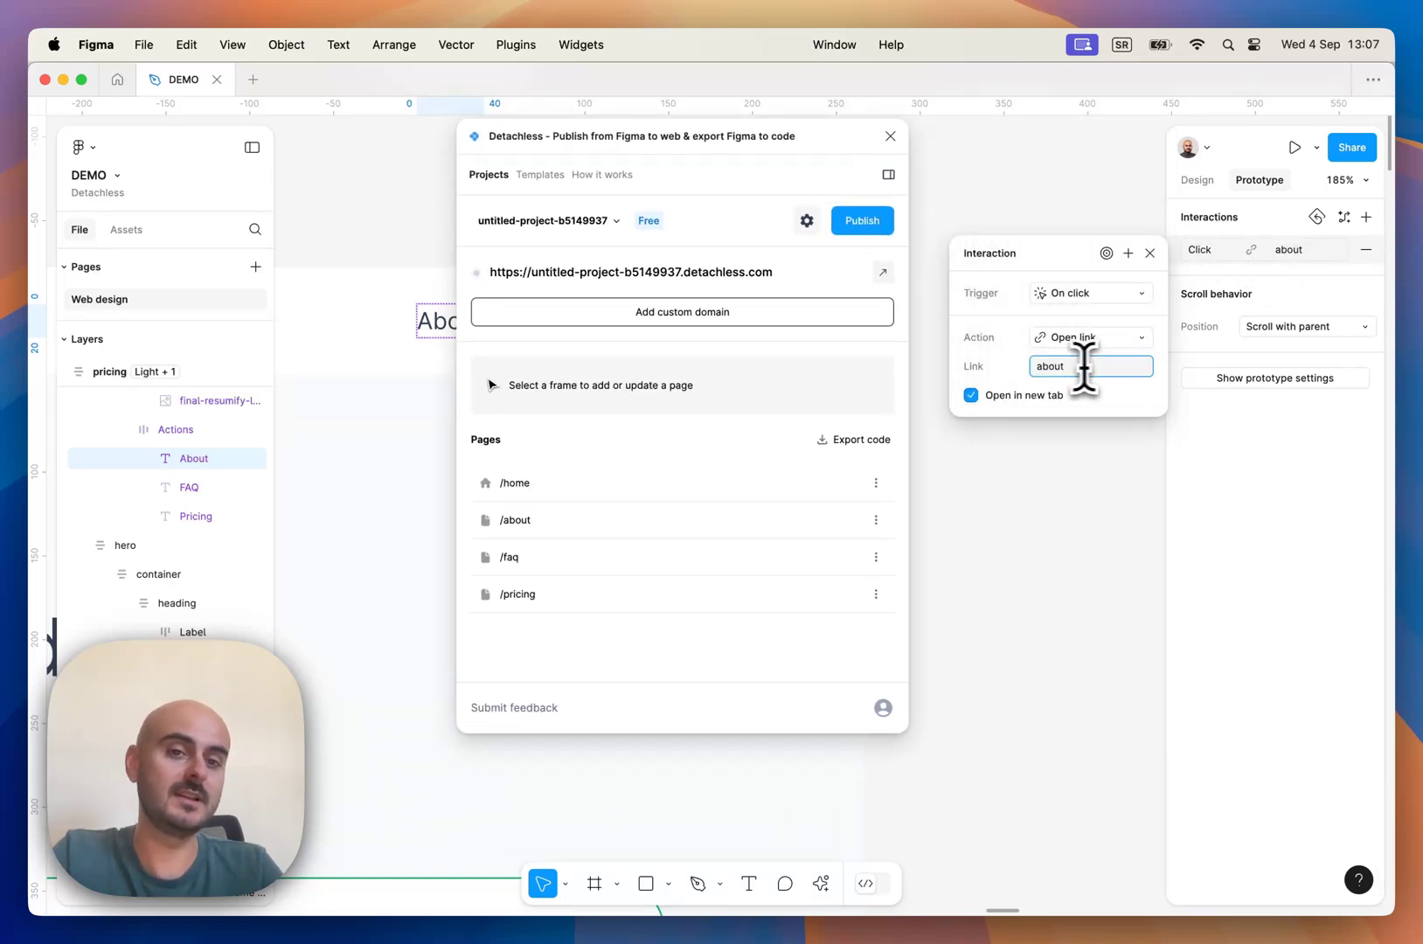
drag(1036, 365, 1099, 367)
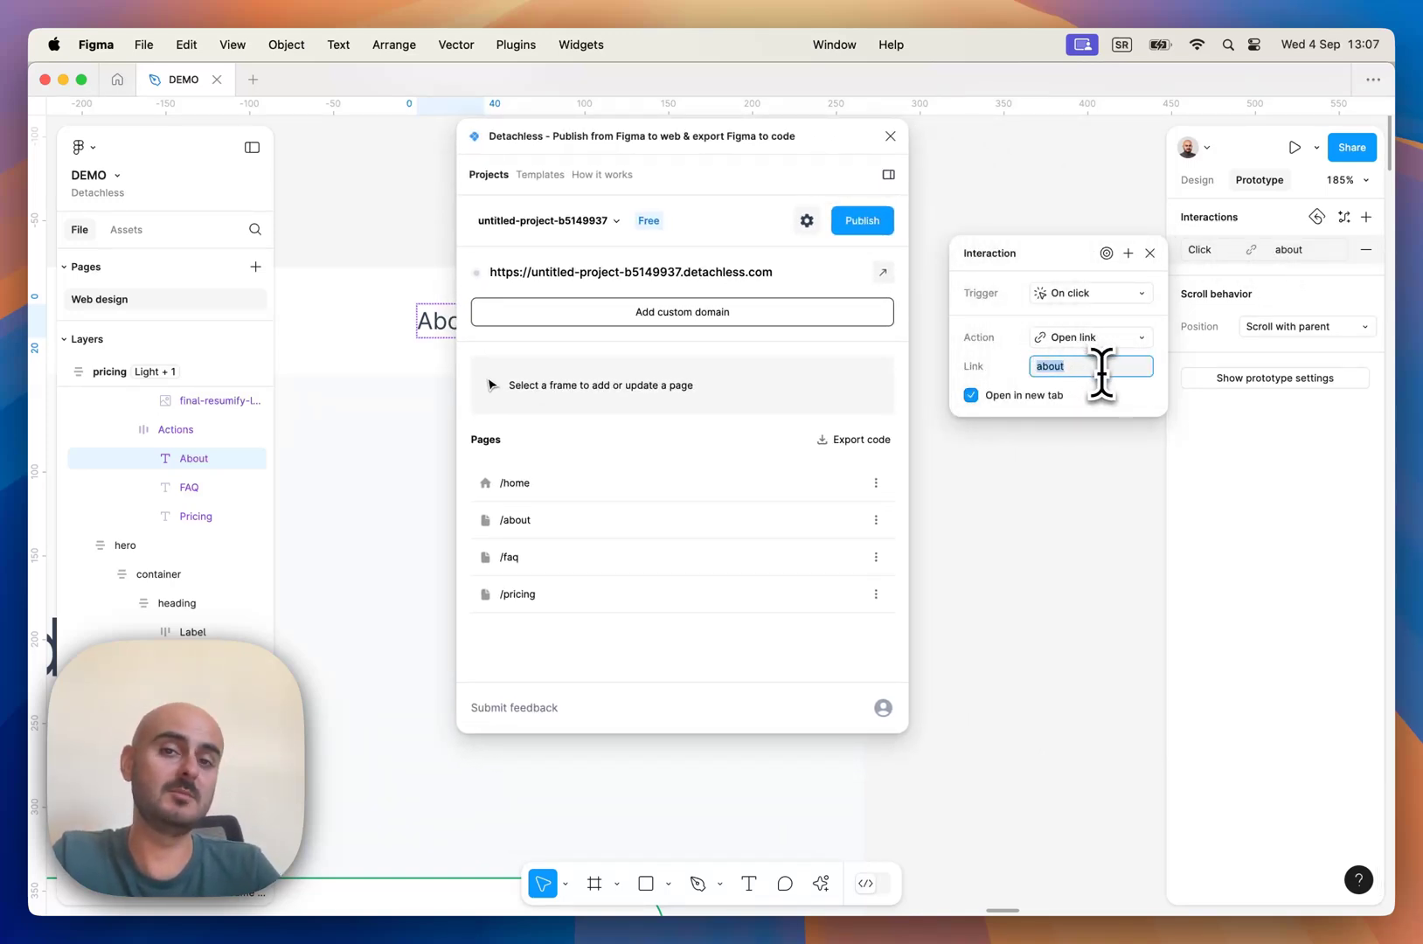
mouse_move(802, 142)
mouse_down()
mouse_move(1007, 145)
mouse_move(794, 148)
mouse_up()
click(546, 323)
click(1261, 251)
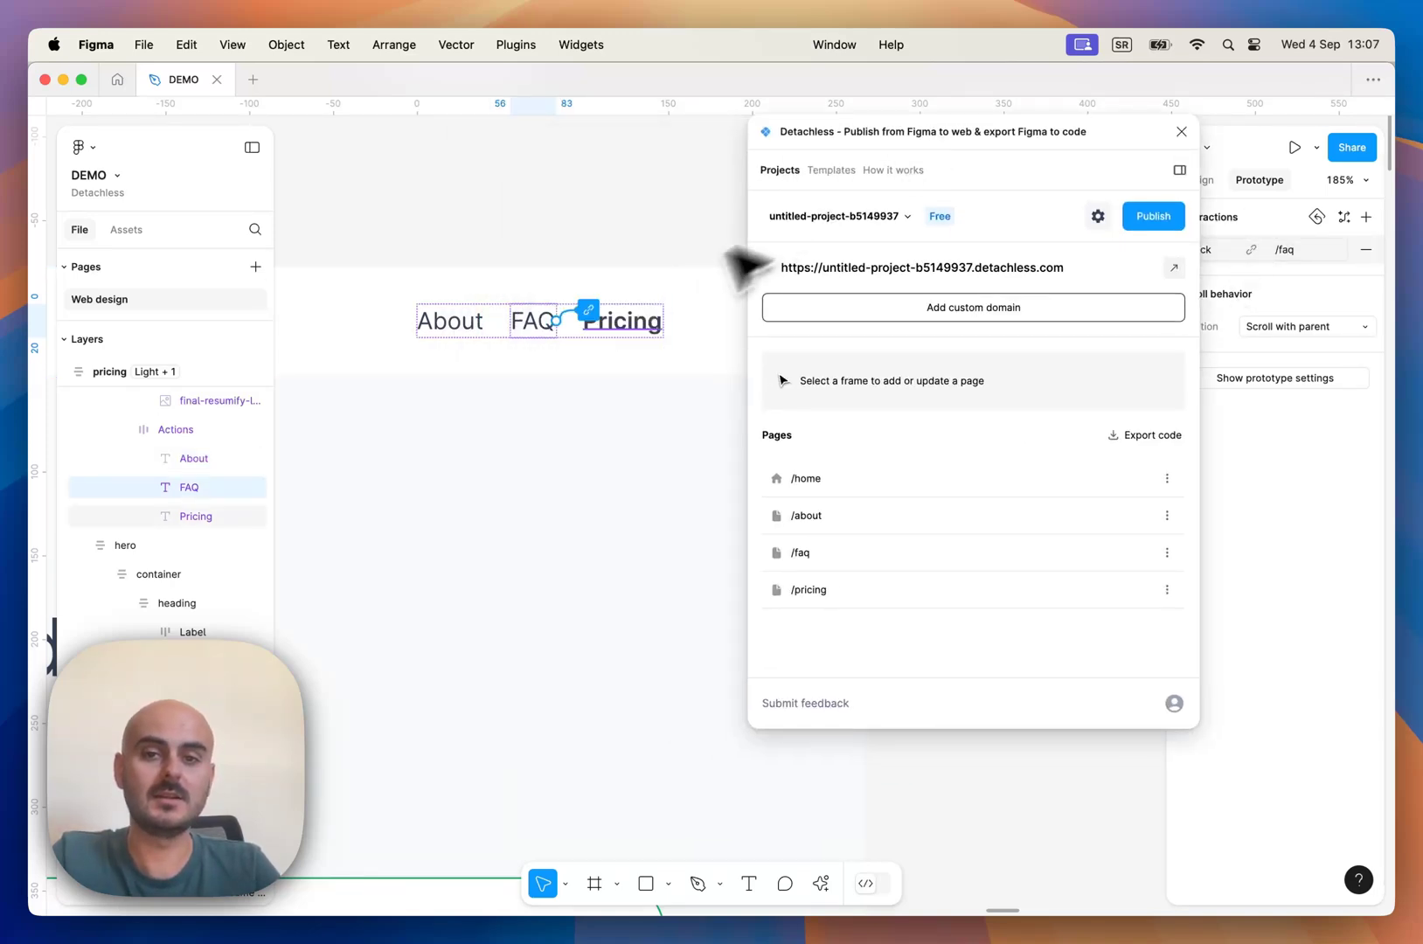
click(640, 318)
drag(913, 140, 610, 177)
click(1274, 252)
drag(699, 179, 967, 165)
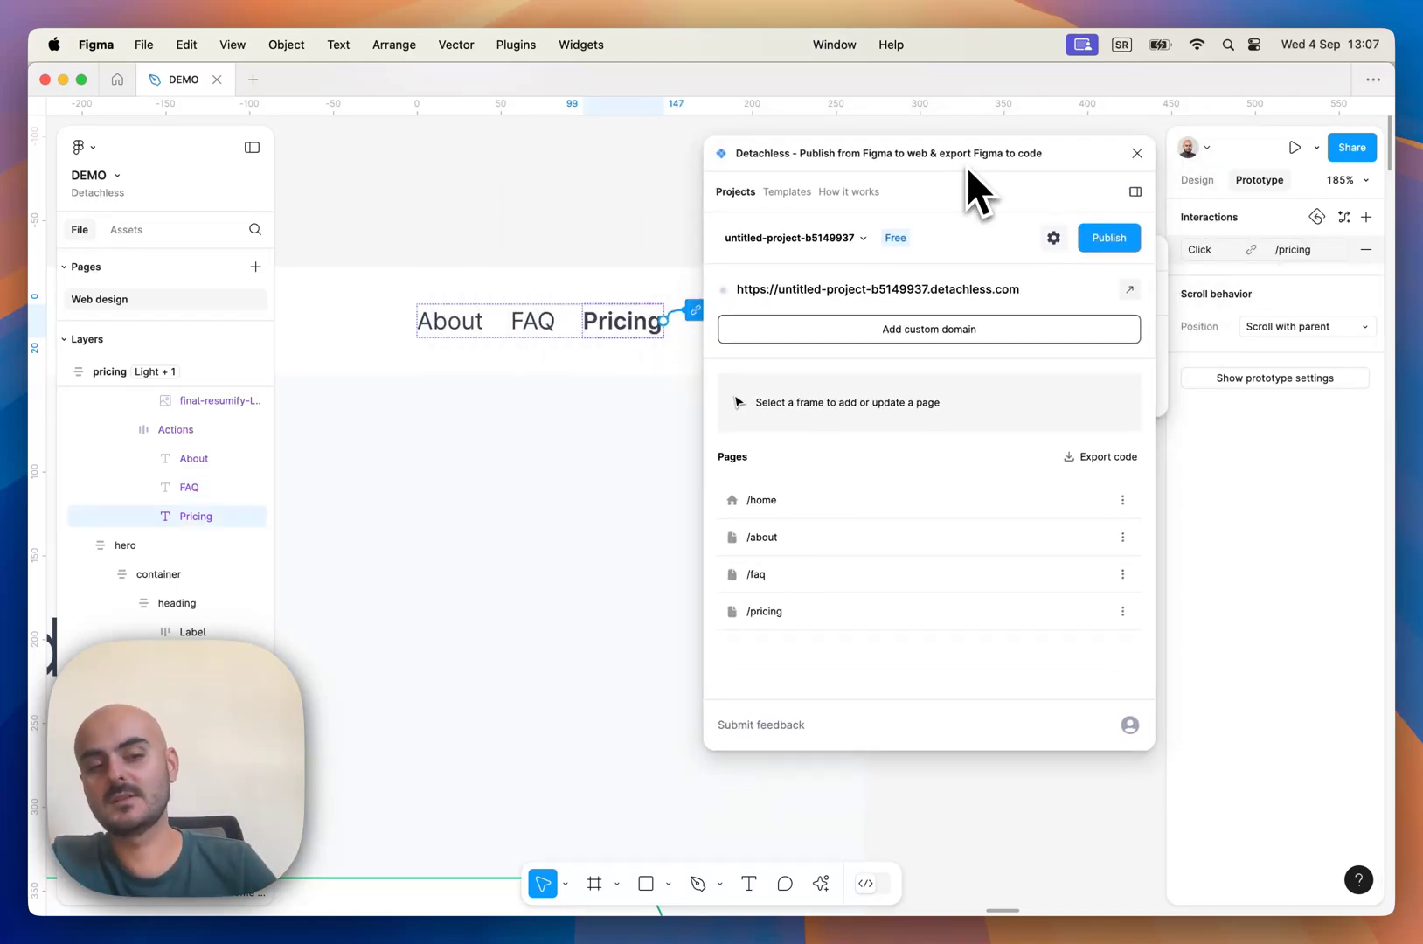
key(Escape)
scroll(662, 196, down, 10)
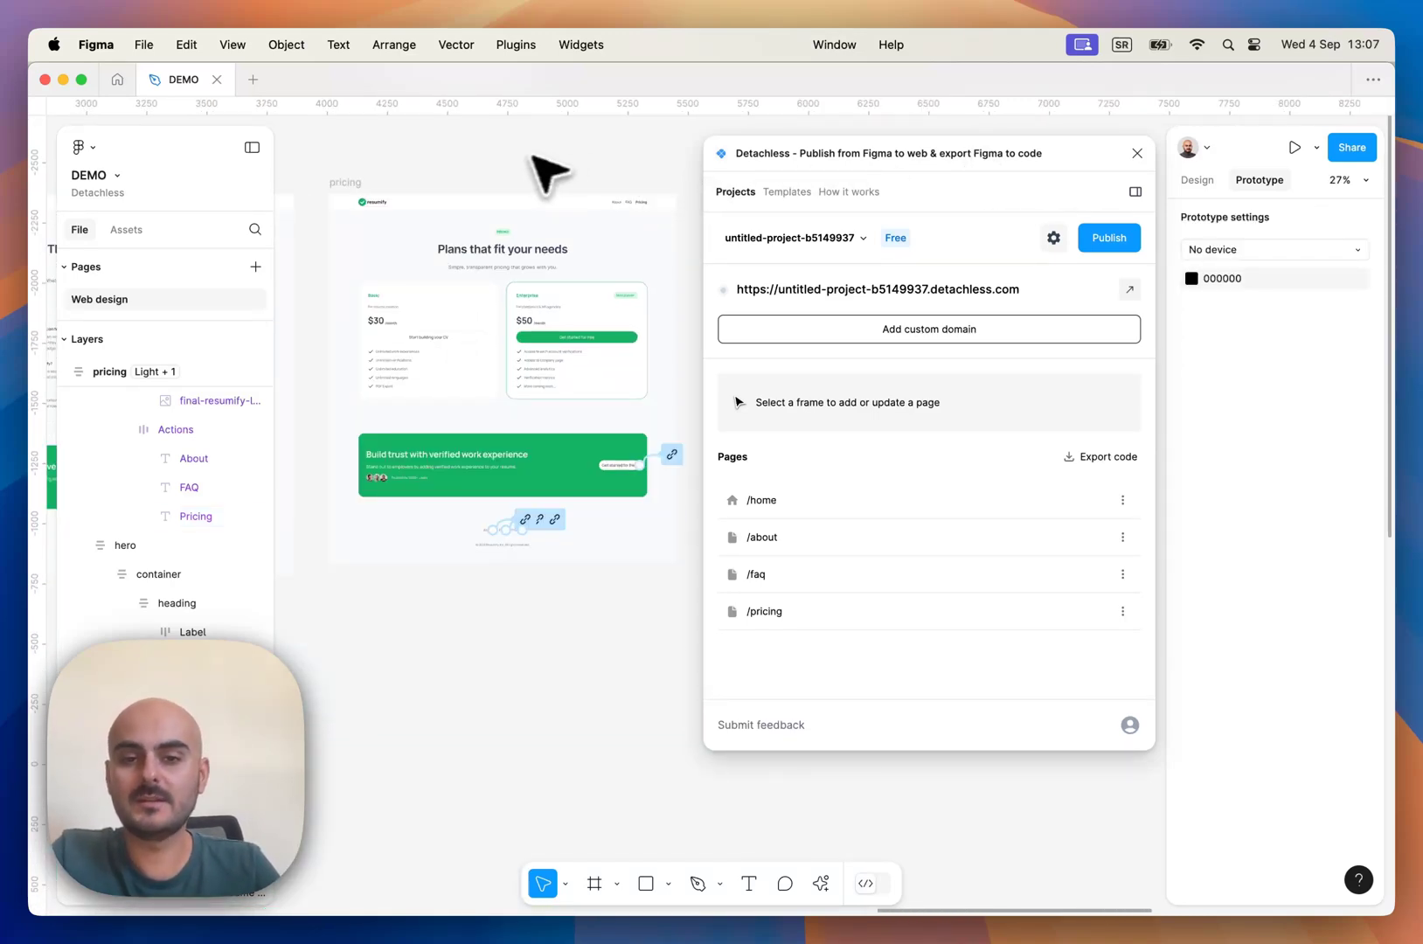
scroll(664, 472, up, 5)
scroll(472, 490, up, 2)
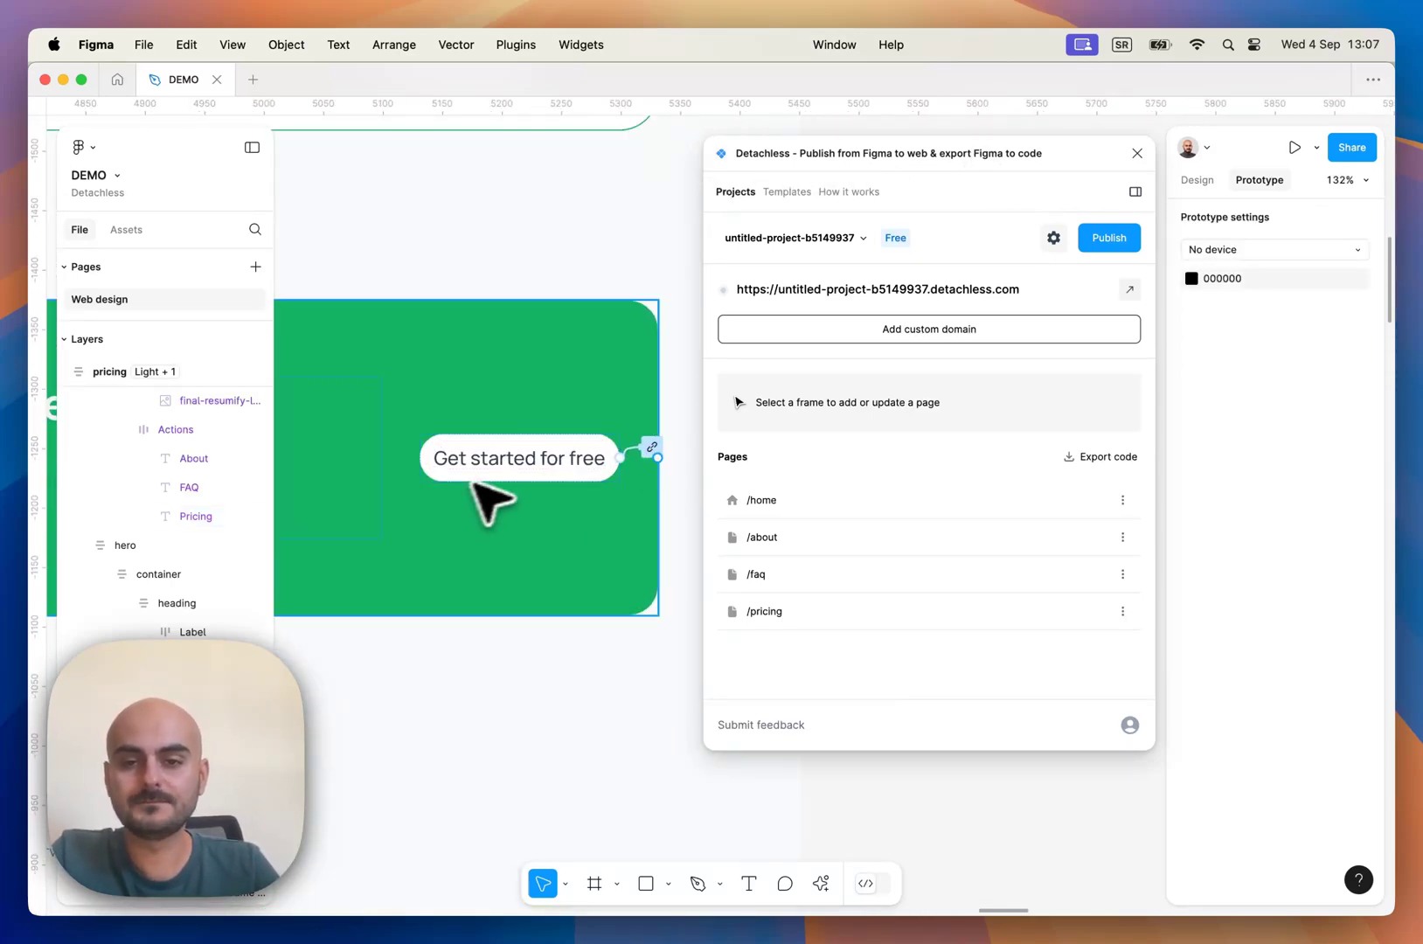
click(652, 446)
drag(832, 152, 951, 146)
click(658, 610)
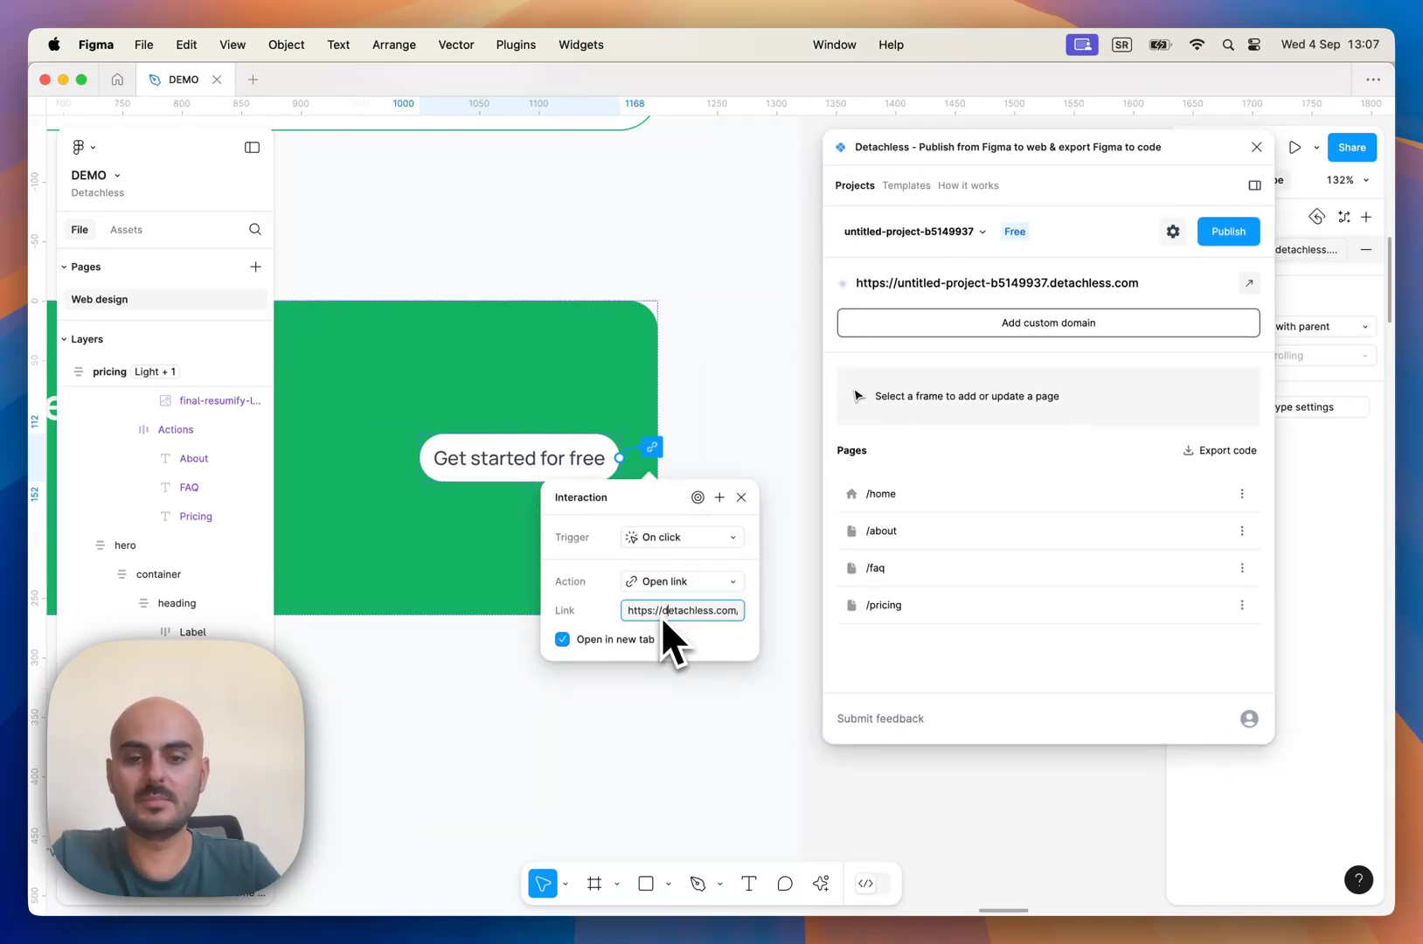
key(super+a)
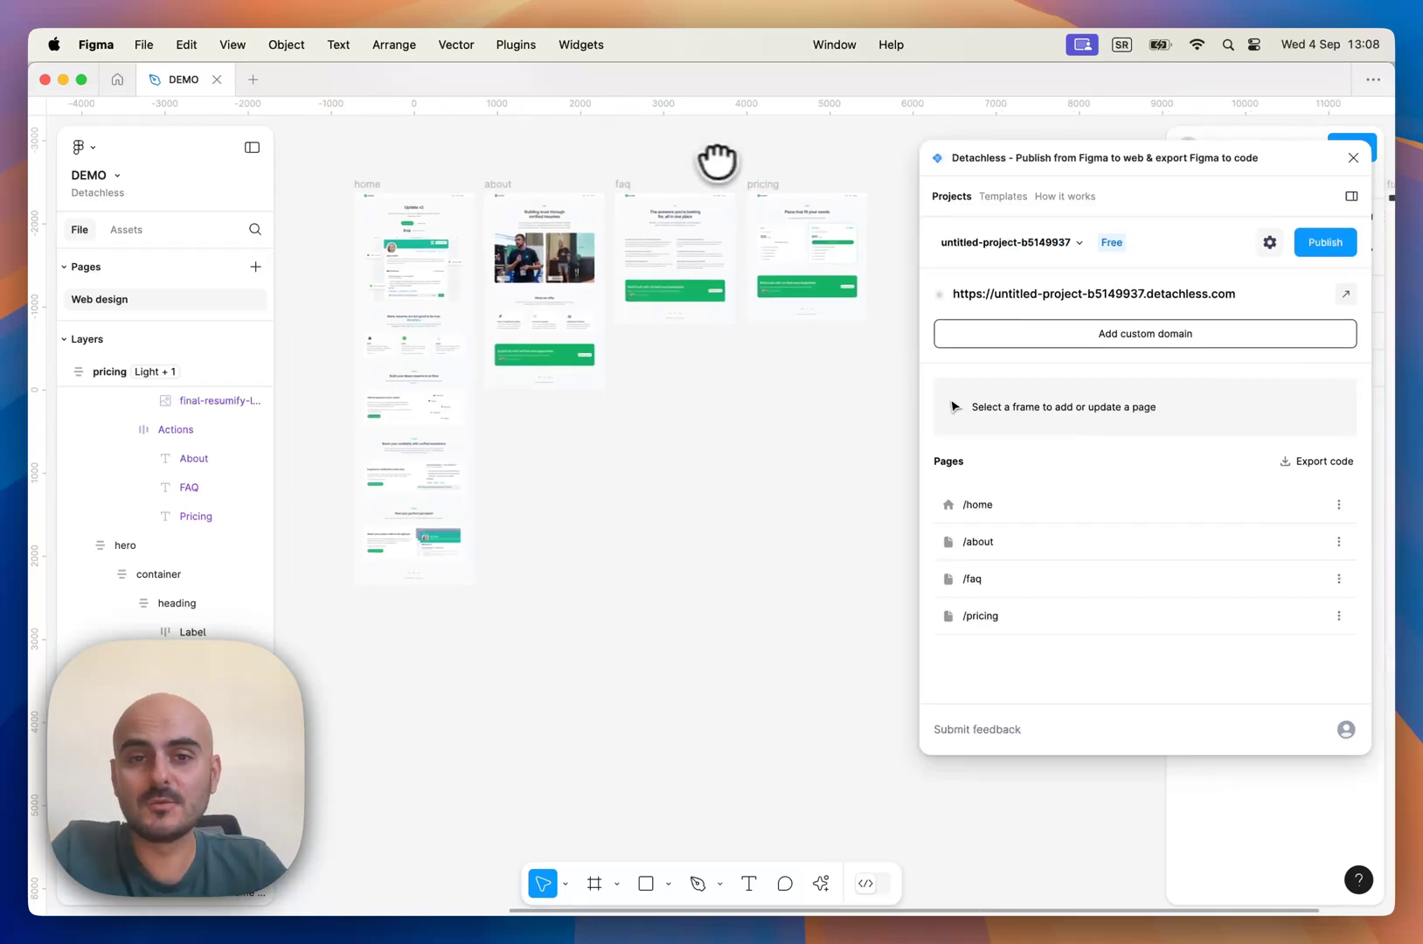
scroll(717, 160, up, 2)
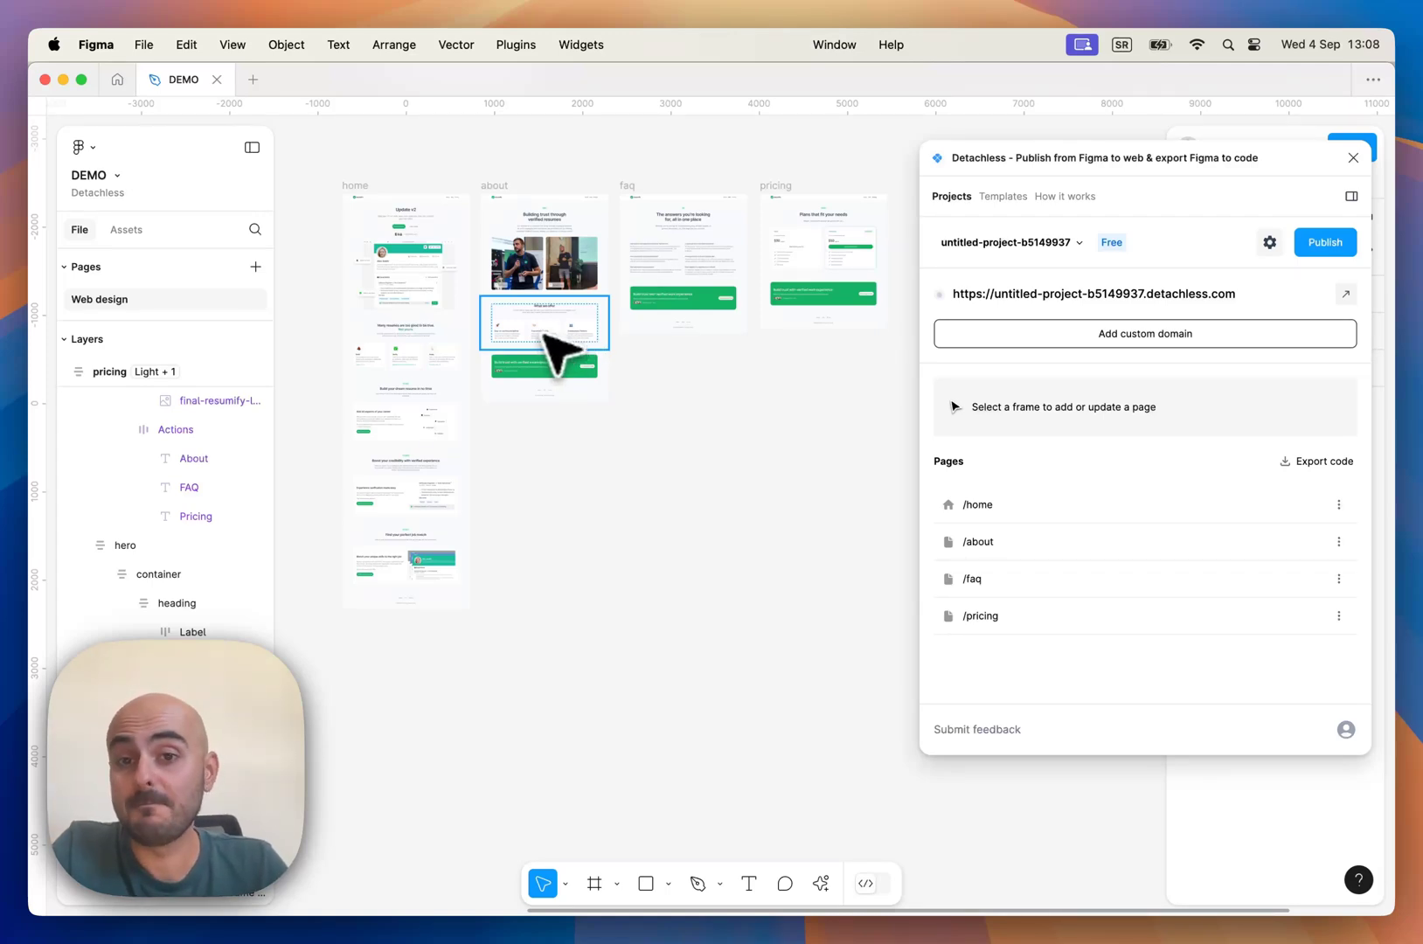
- Make all three What we offer cards fill the row with min width 256 and max width 600
scroll(541, 354, up, 10)
click(498, 445)
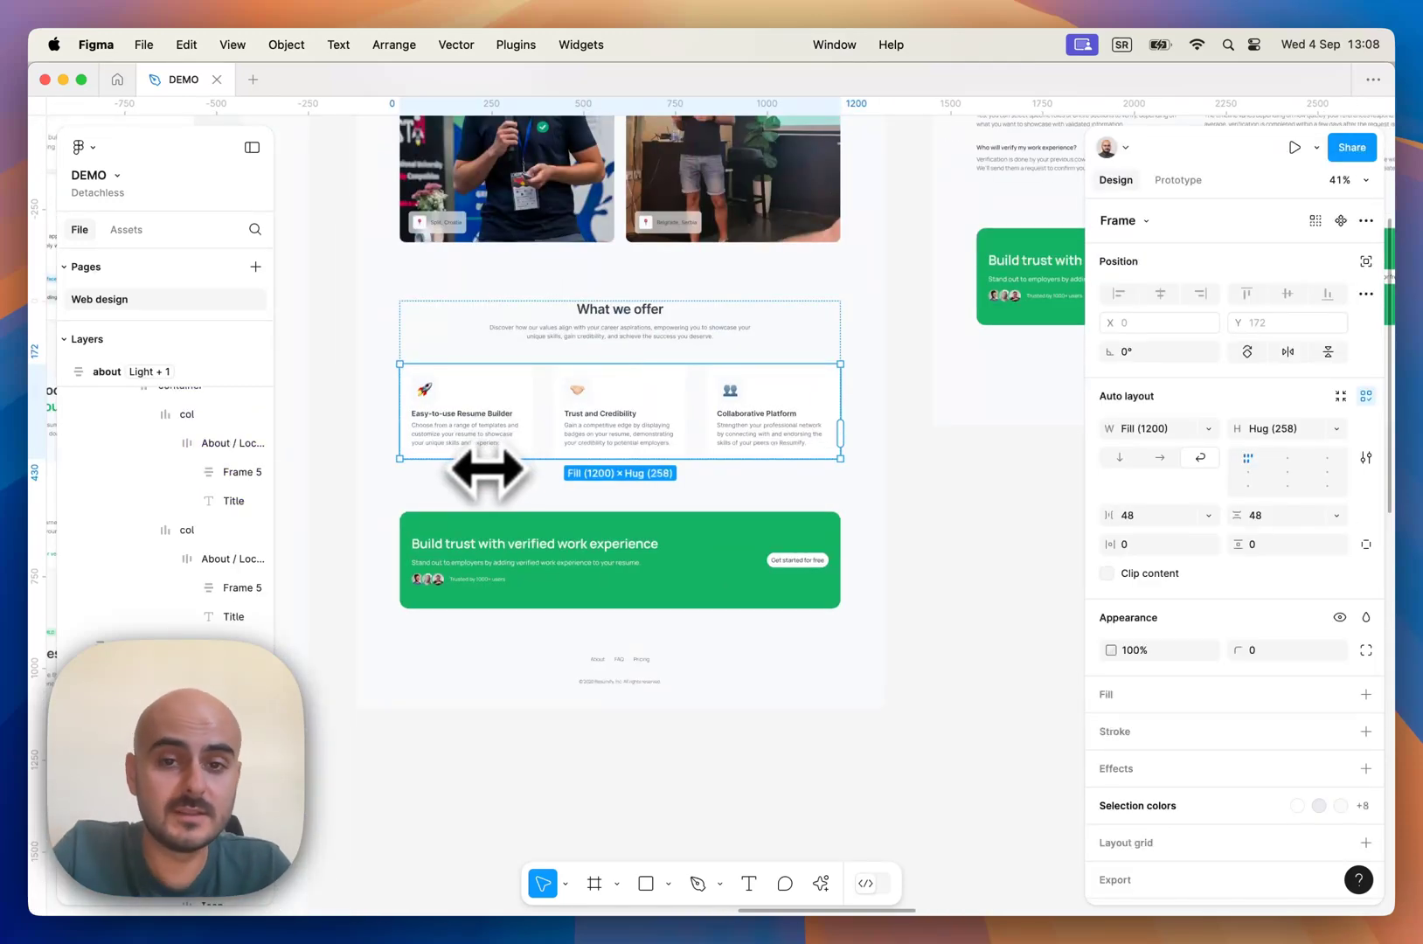
scroll(435, 490, up, 5)
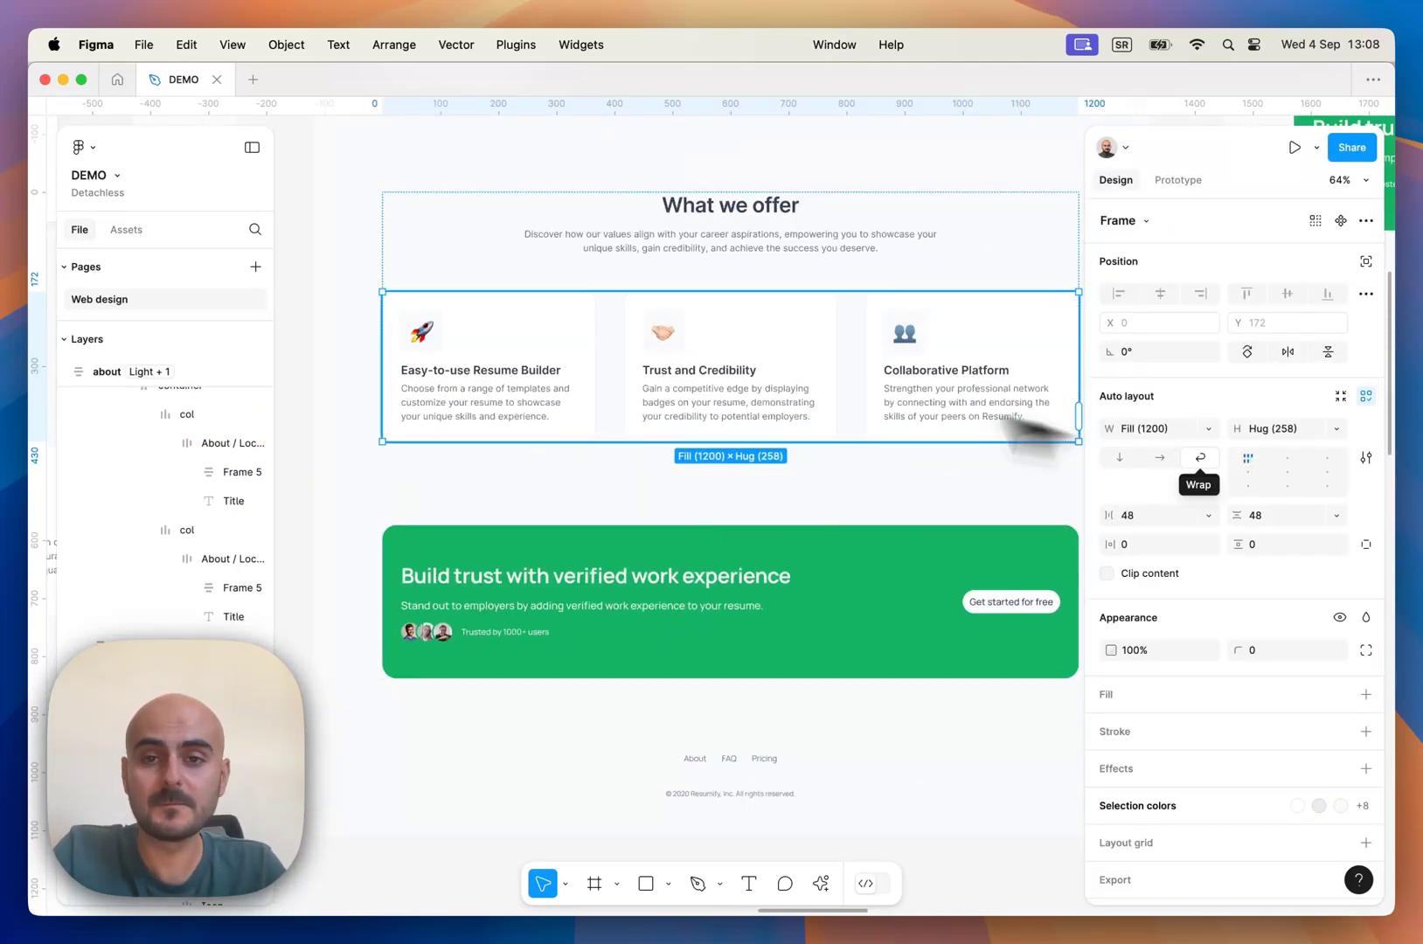
click(544, 347)
scroll(166, 524, down, 5)
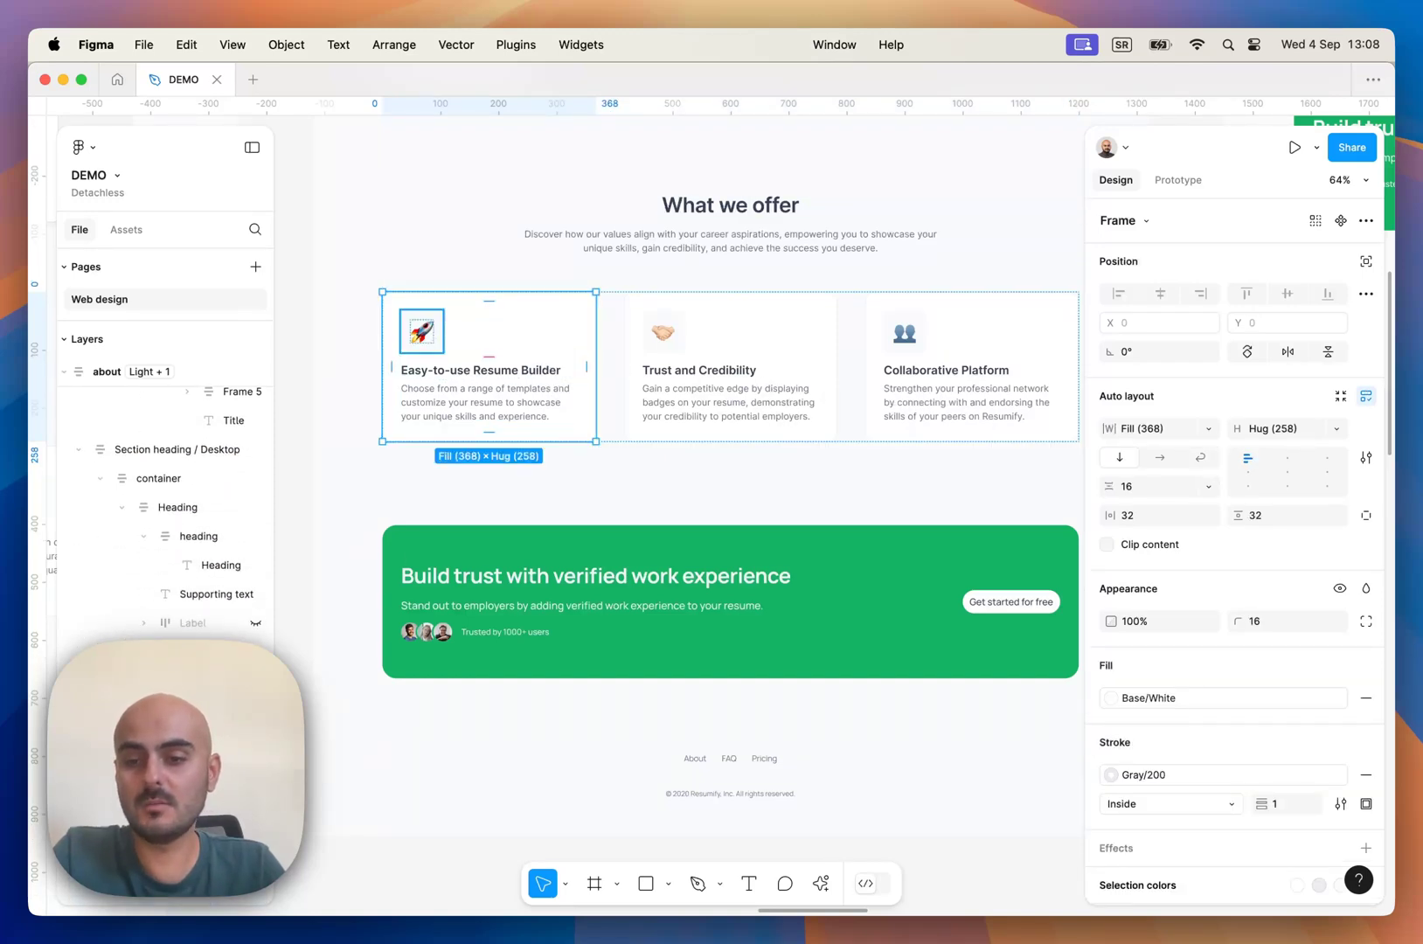
shift+click(730, 367)
shift+click(970, 367)
click(1209, 428)
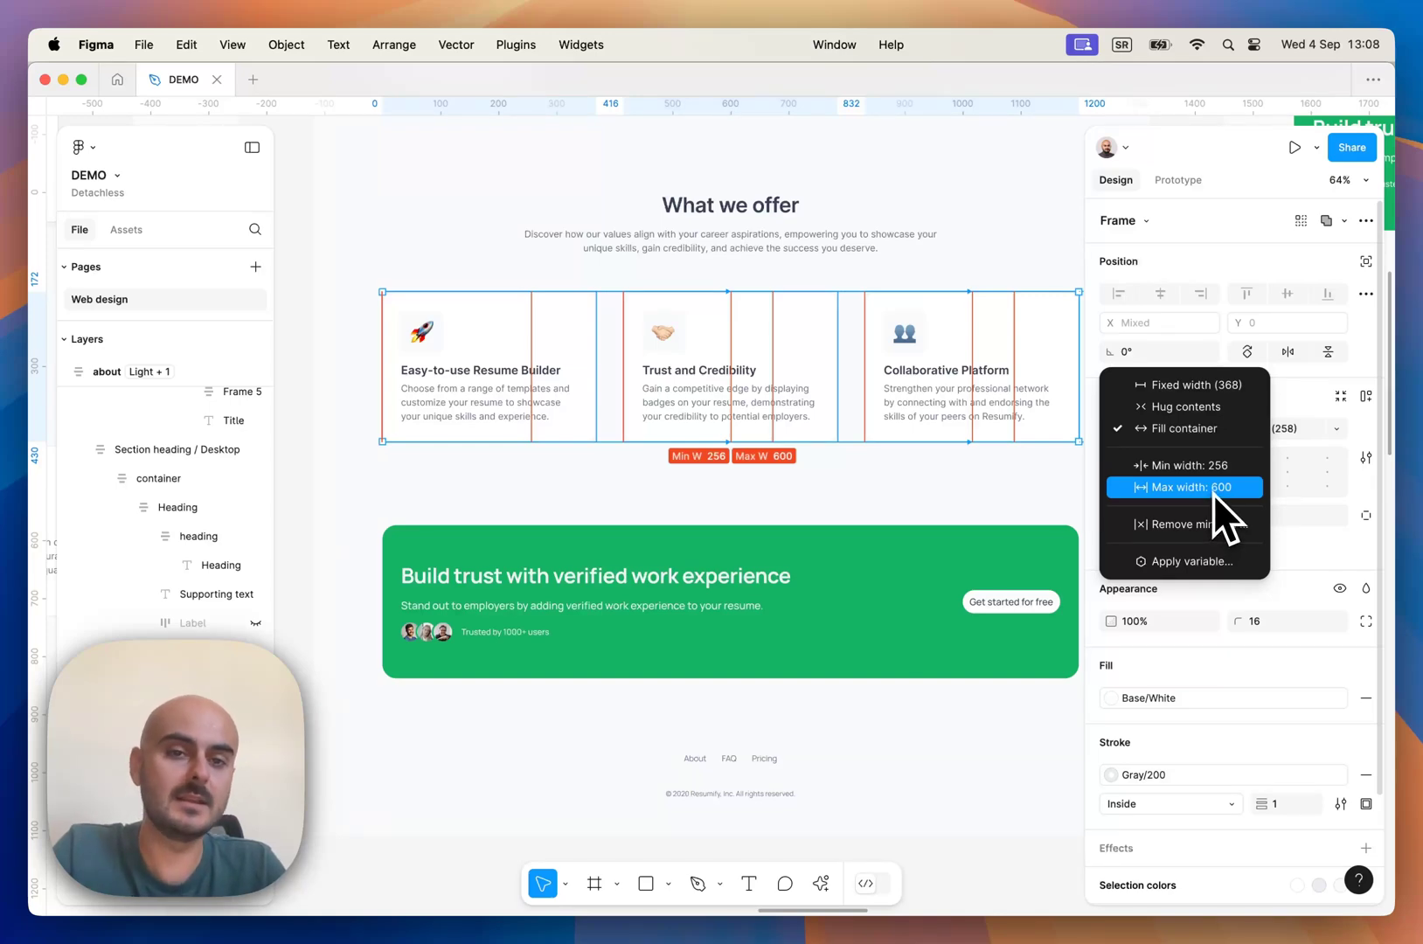
key(Escape)
scroll(522, 408, down, 6)
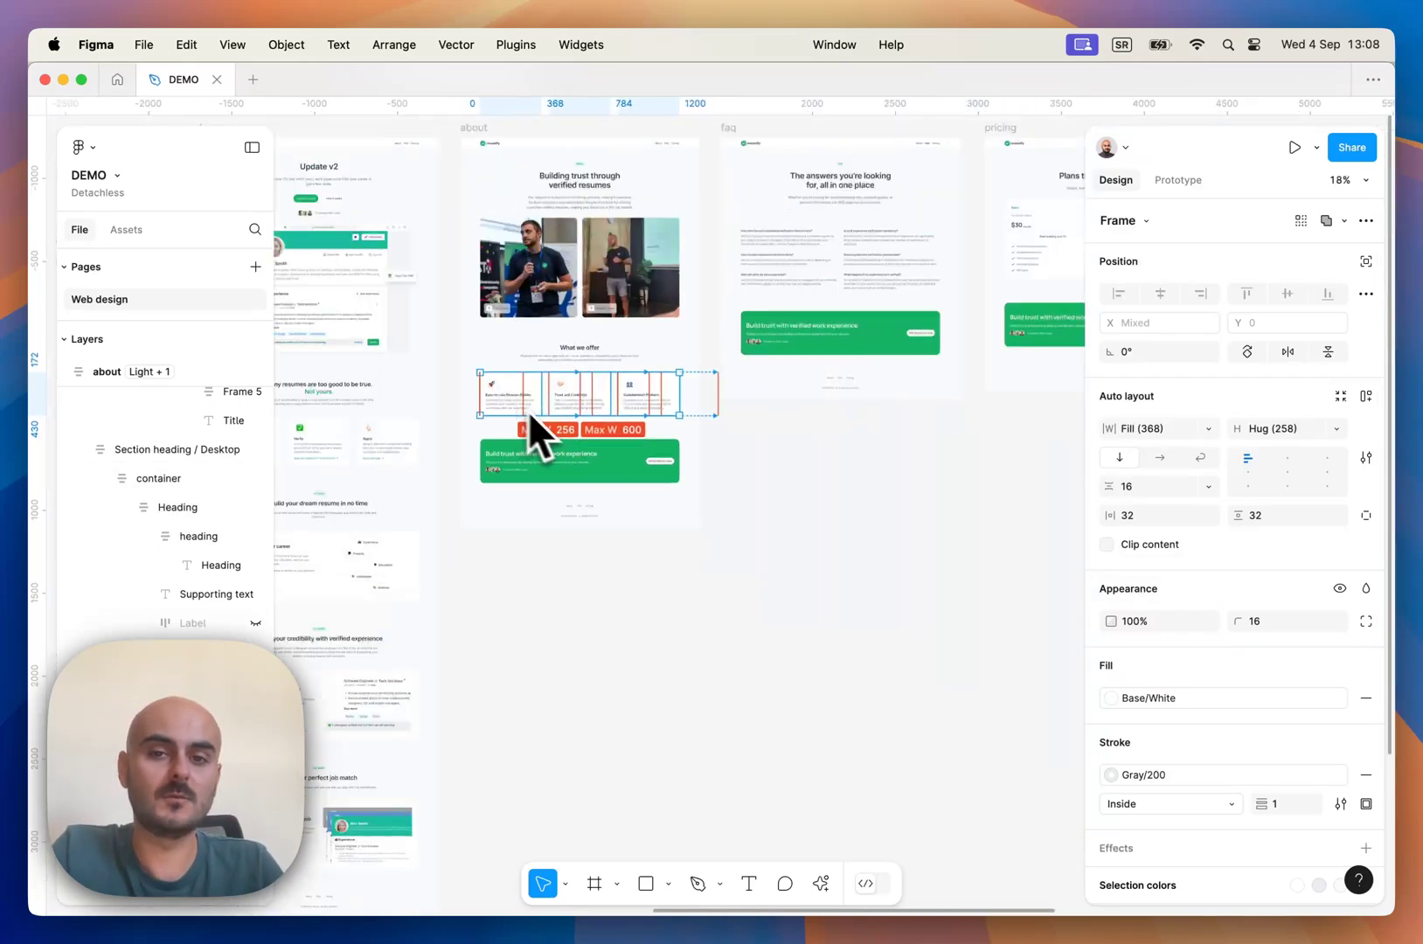
click(778, 525)
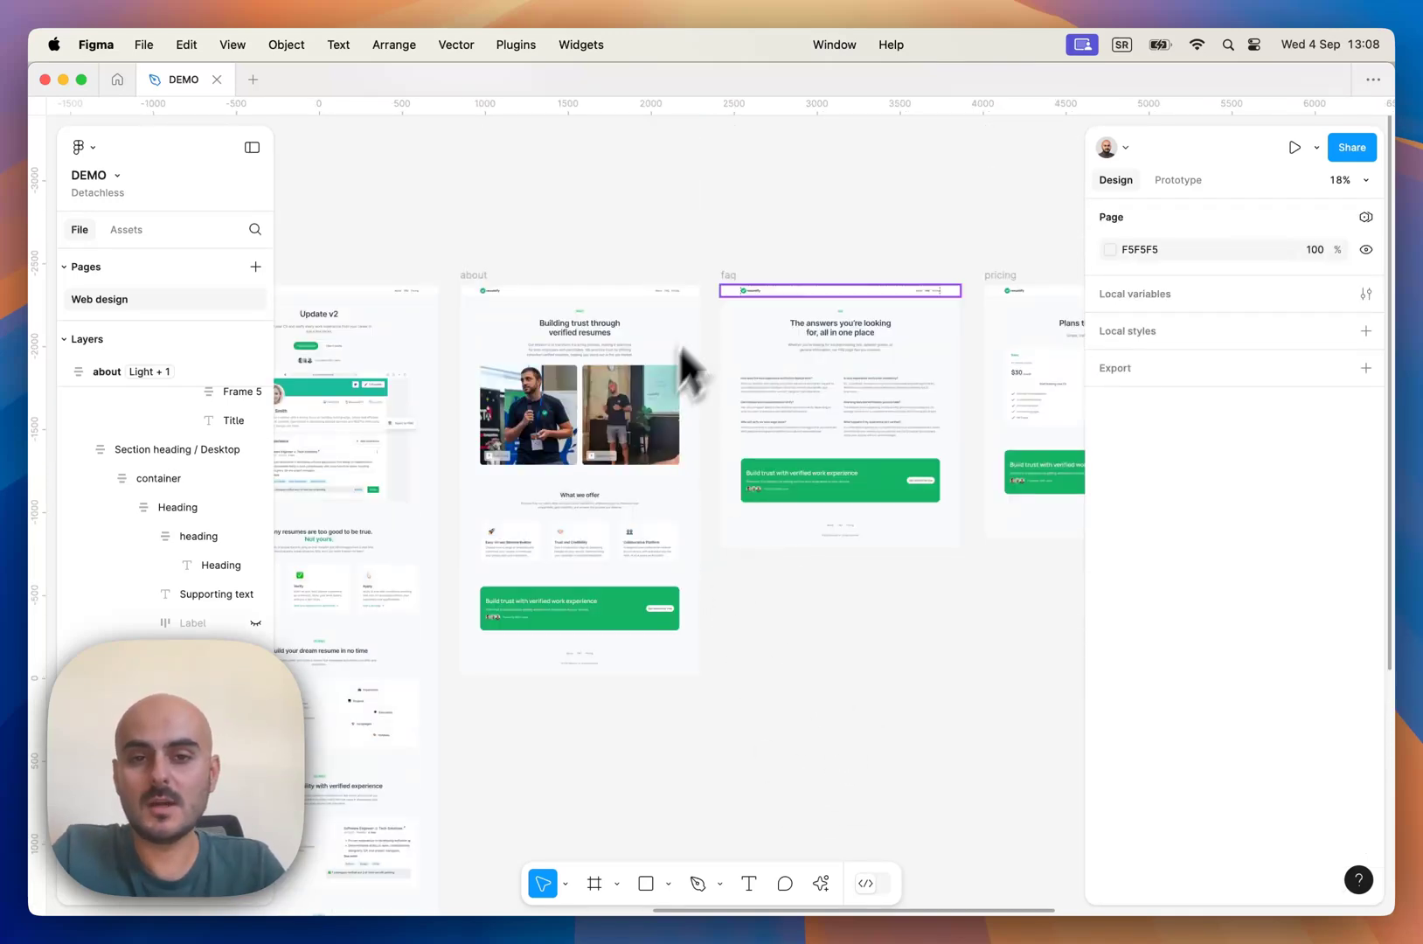
- Reopen Detachless and create a new empty project from the project list
key(alt+super+p)
scroll(429, 200, right, 20)
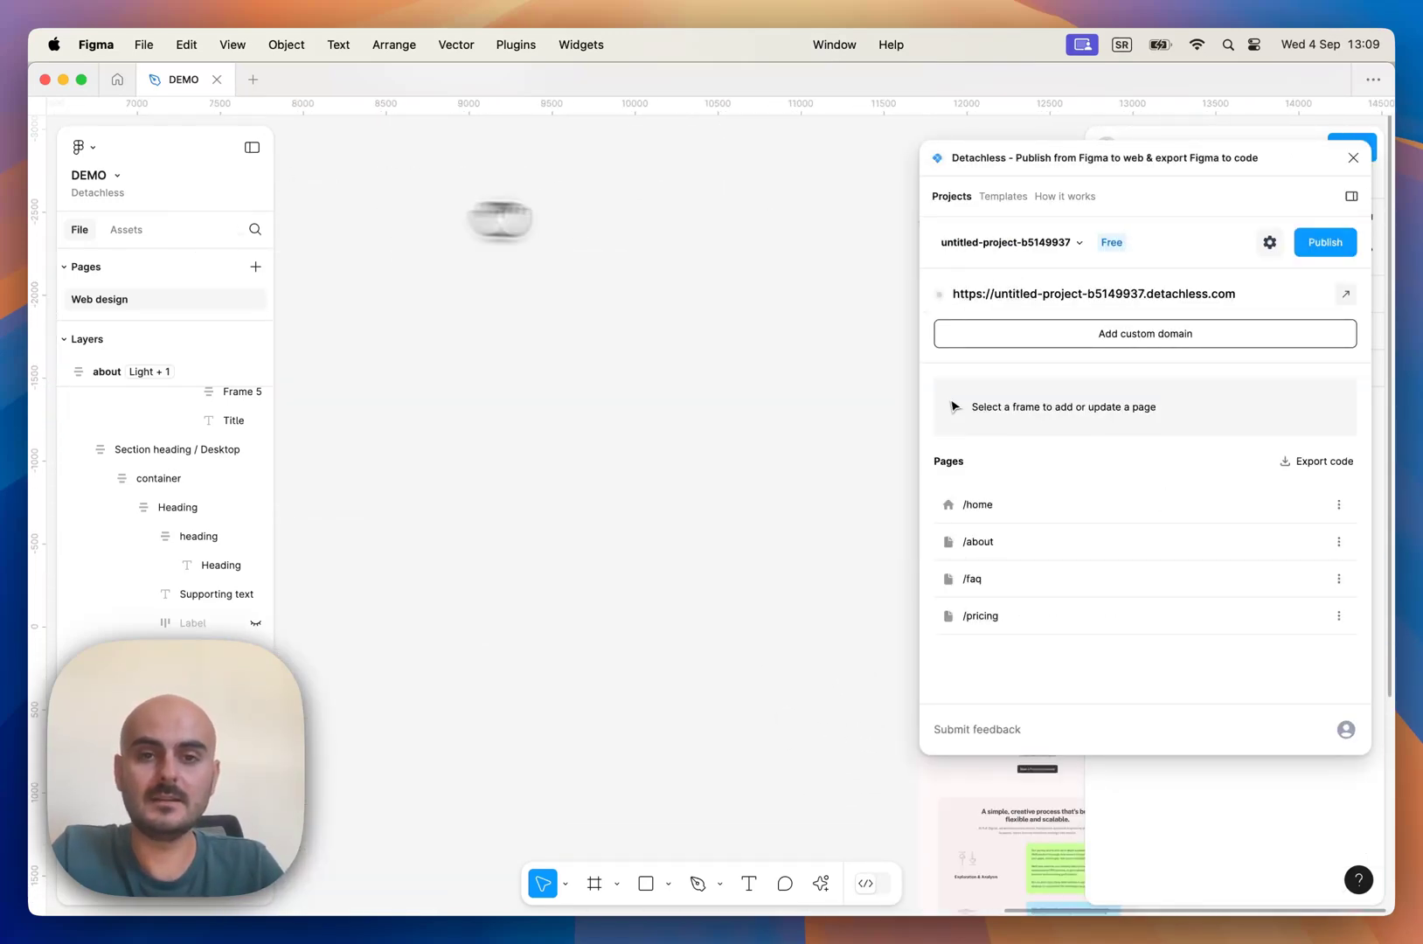
scroll(548, 187, up, 5)
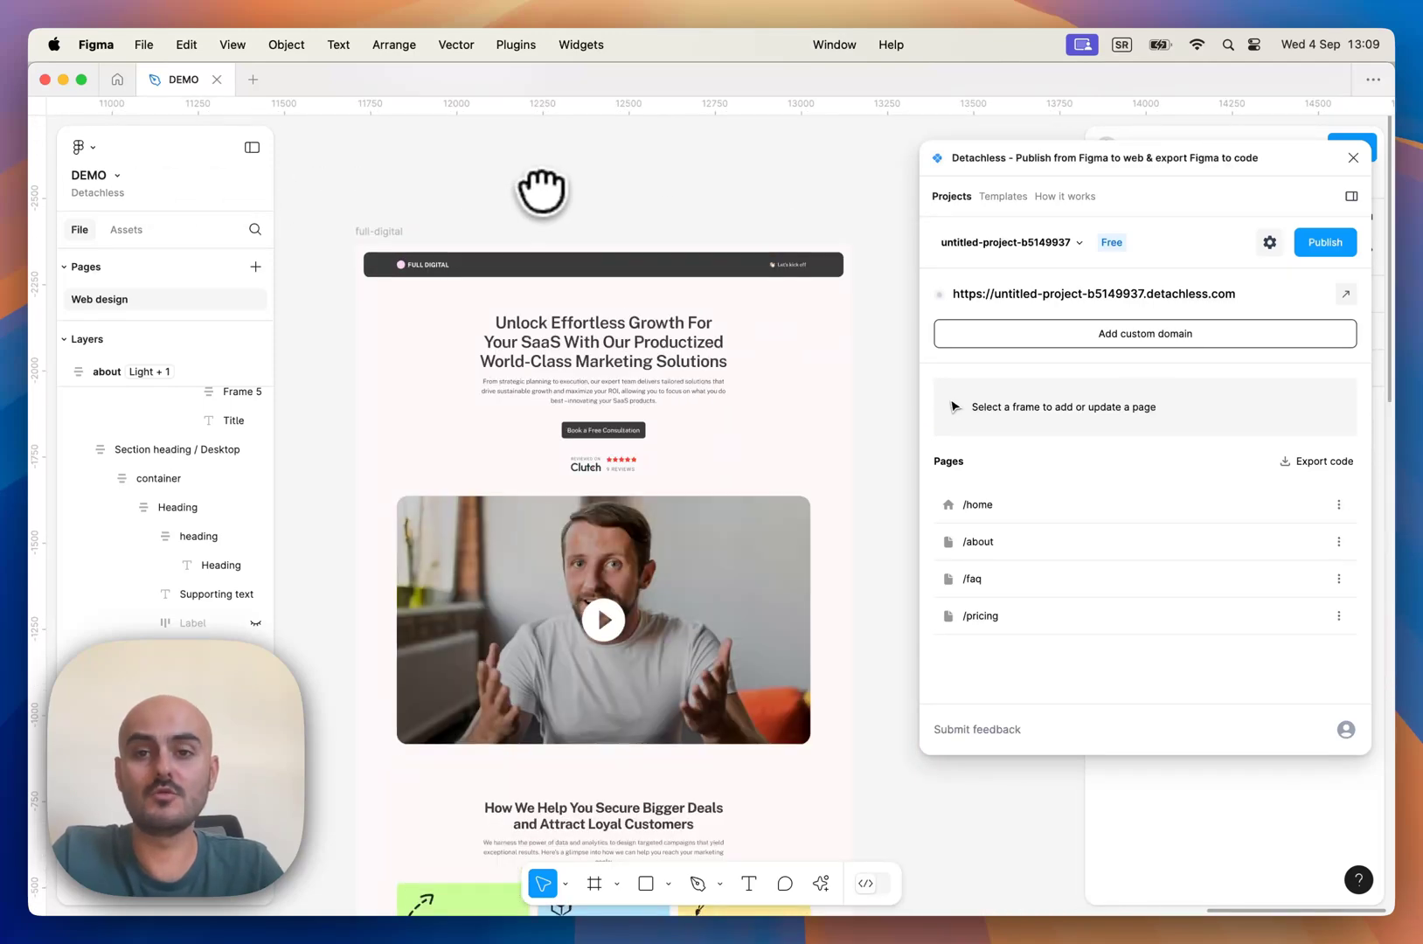
click(1058, 252)
click(1035, 293)
- Import the full-digital frame as the project's page and publish the website
click(435, 206)
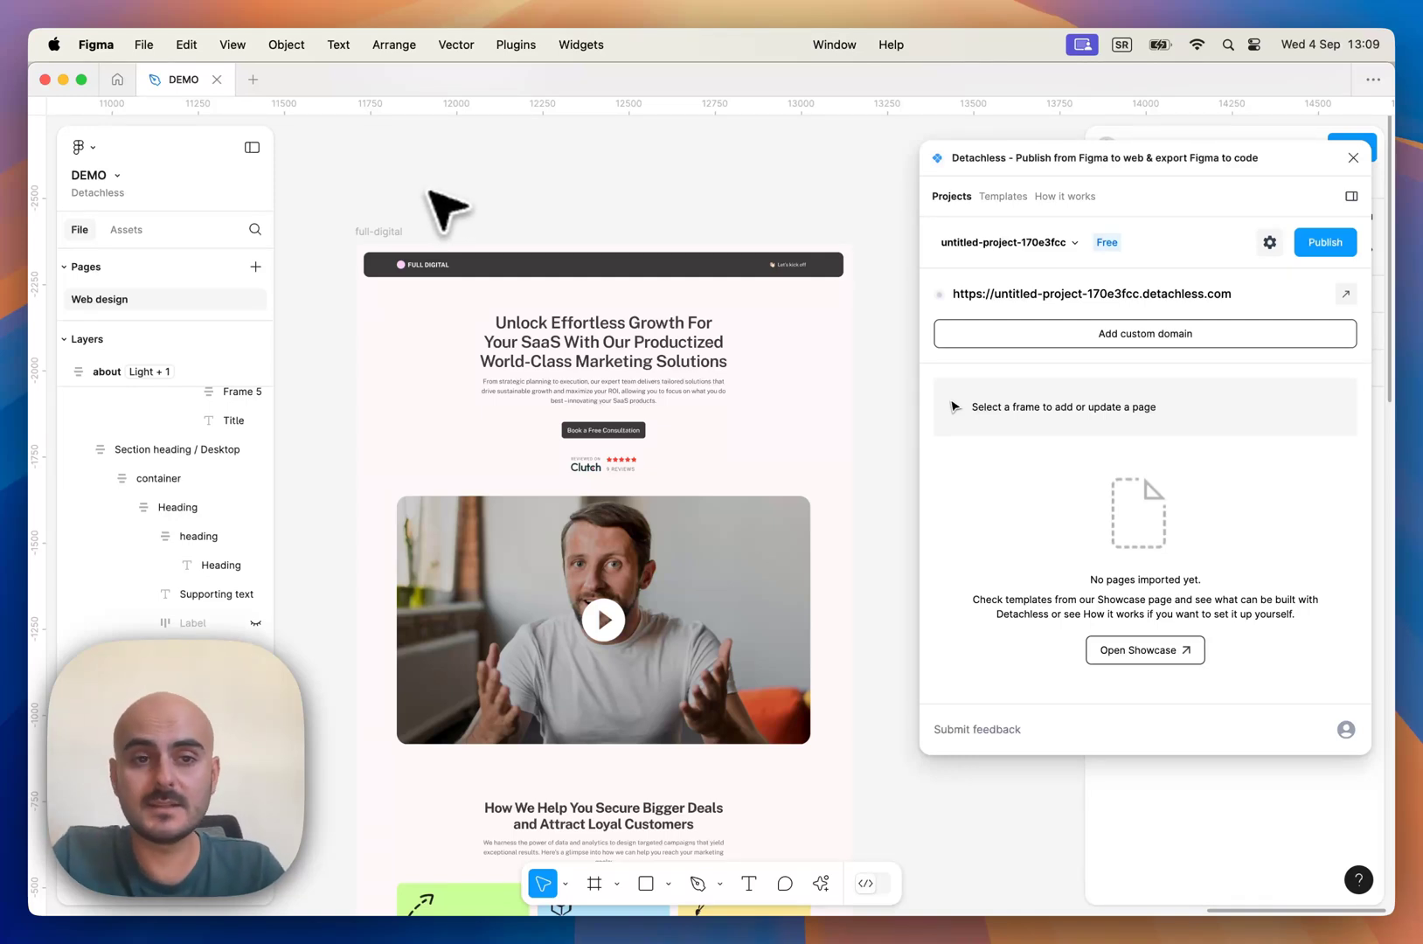
click(402, 229)
click(1263, 409)
click(1326, 243)
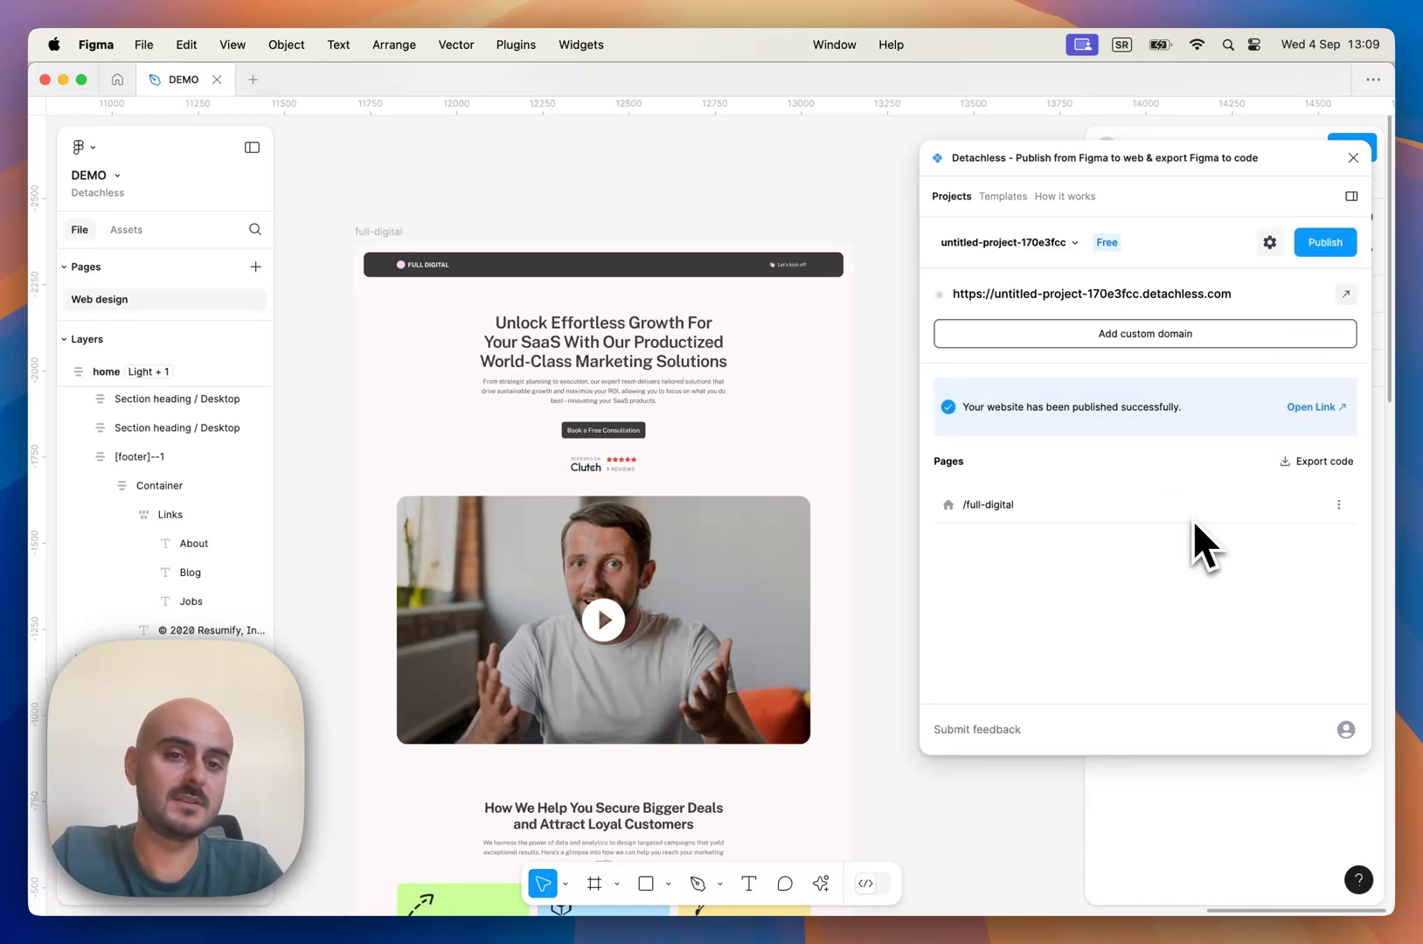
click(1337, 505)
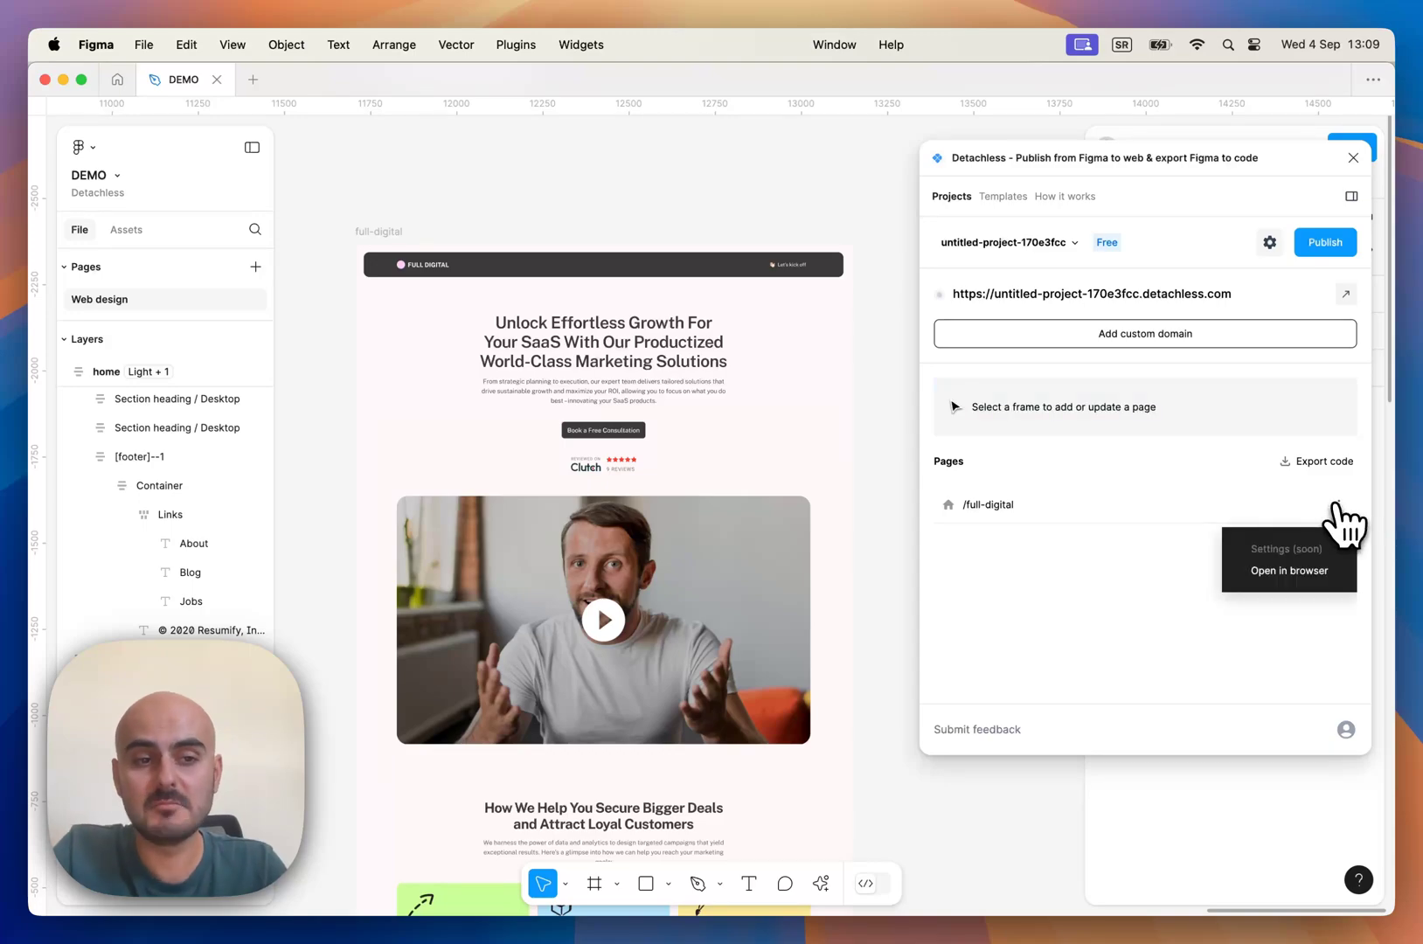
- Check the live /full-digital page in Chrome, then return to Detachless in Figma
click(1296, 571)
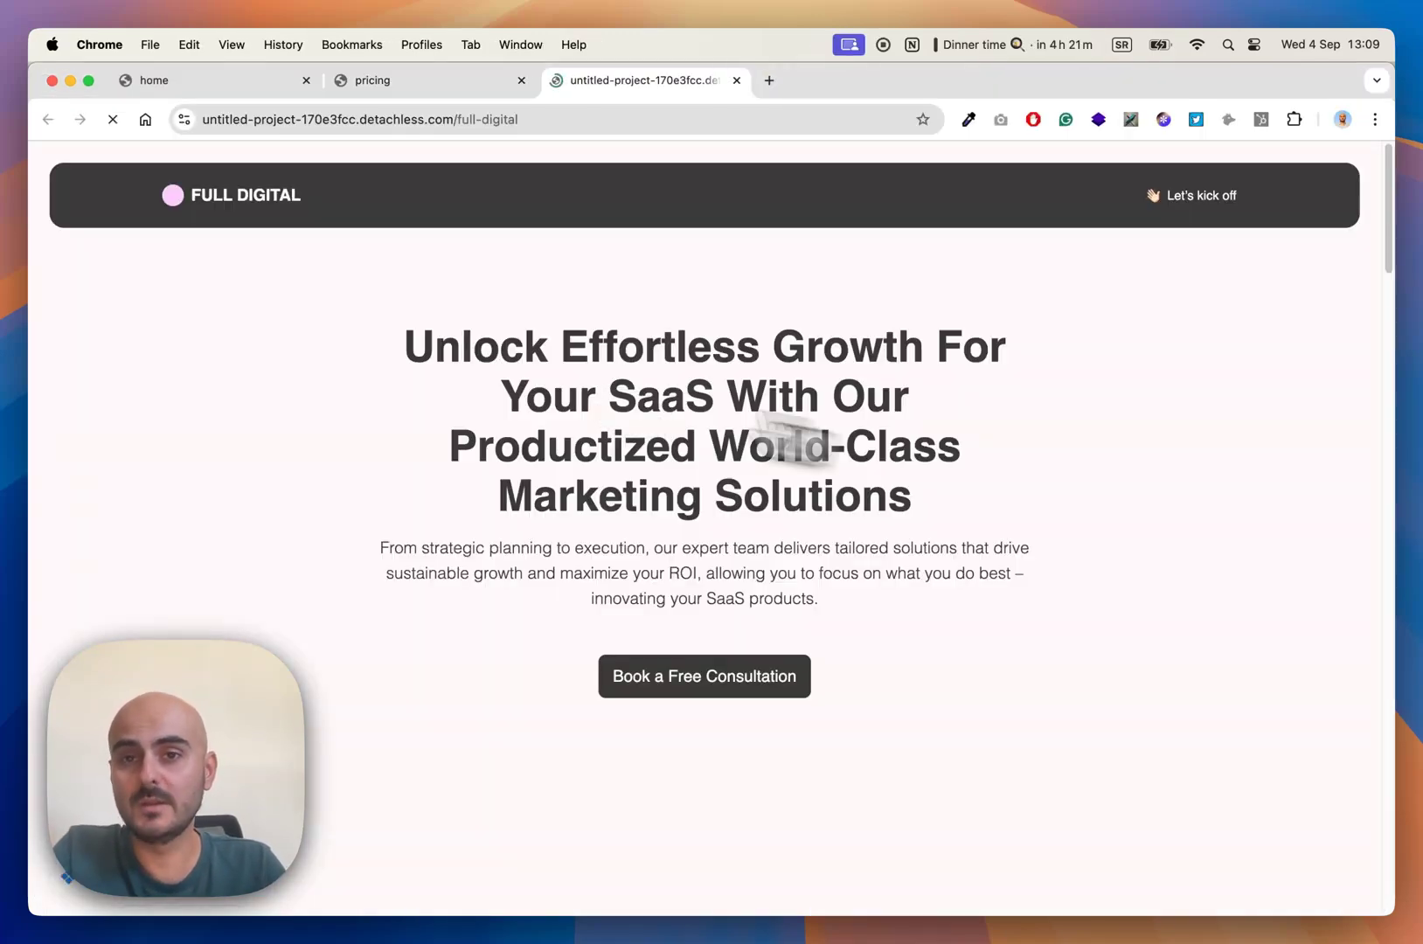
scroll(739, 472, down, 10)
scroll(738, 524, down, 8)
scroll(748, 594, up, 20)
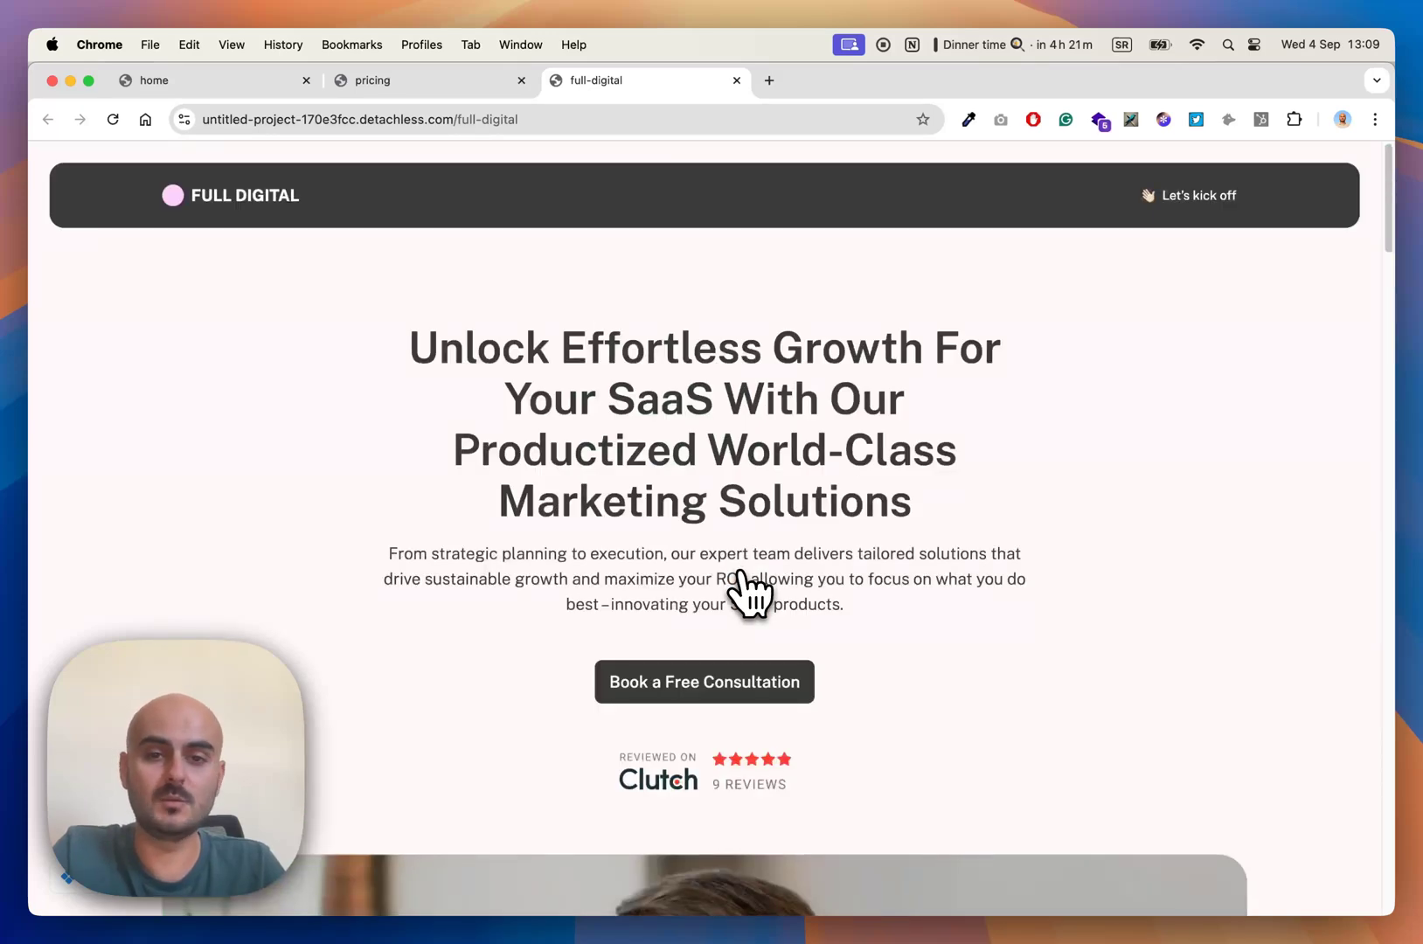
key(super+Tab)
click(966, 241)
click(1018, 560)
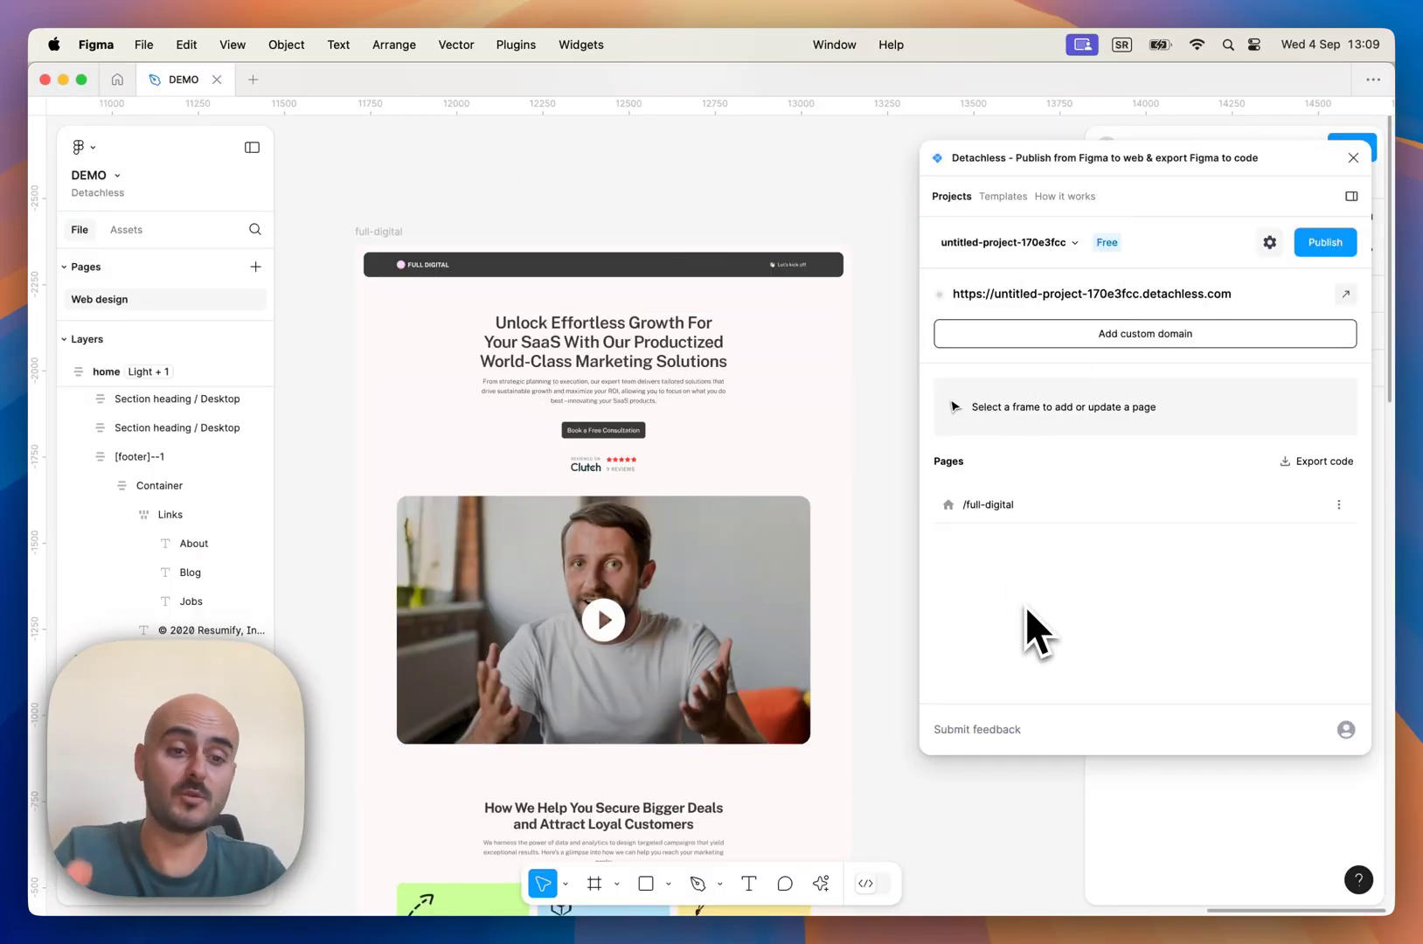